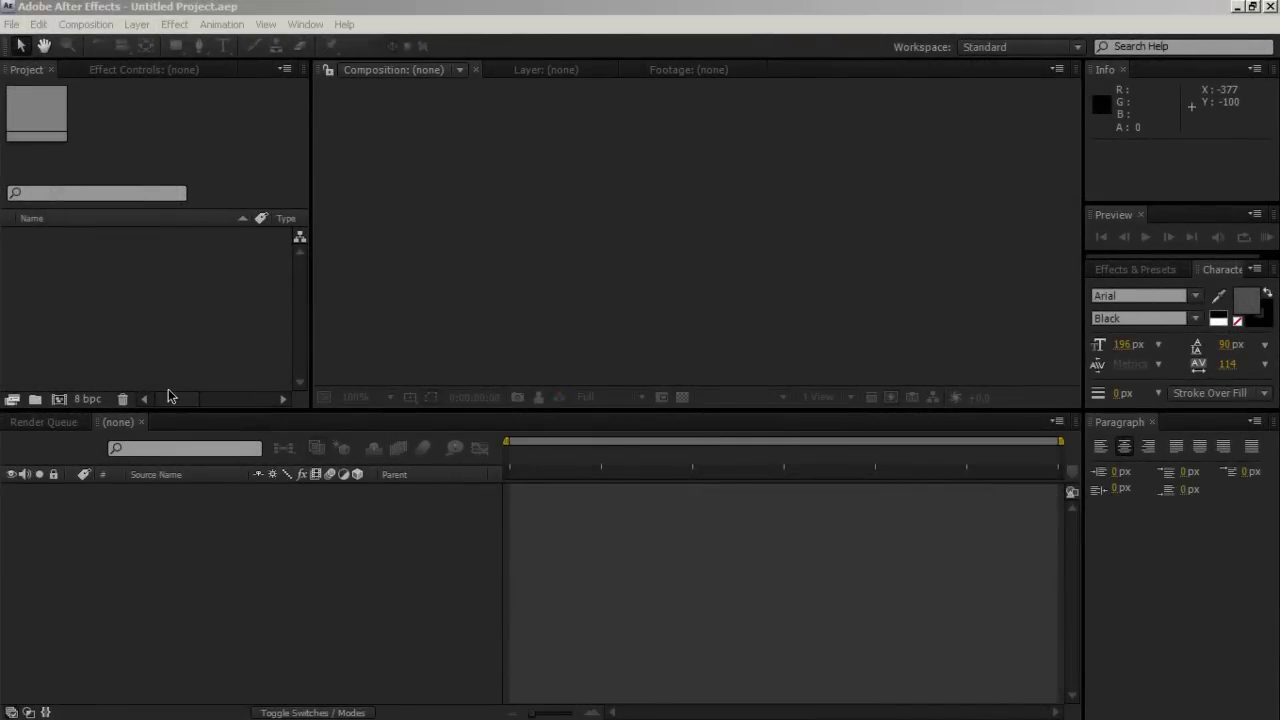
Create a new 1920×817 composition named Comp 1
{"action": "left_click", "coordinate": [128, 250]}
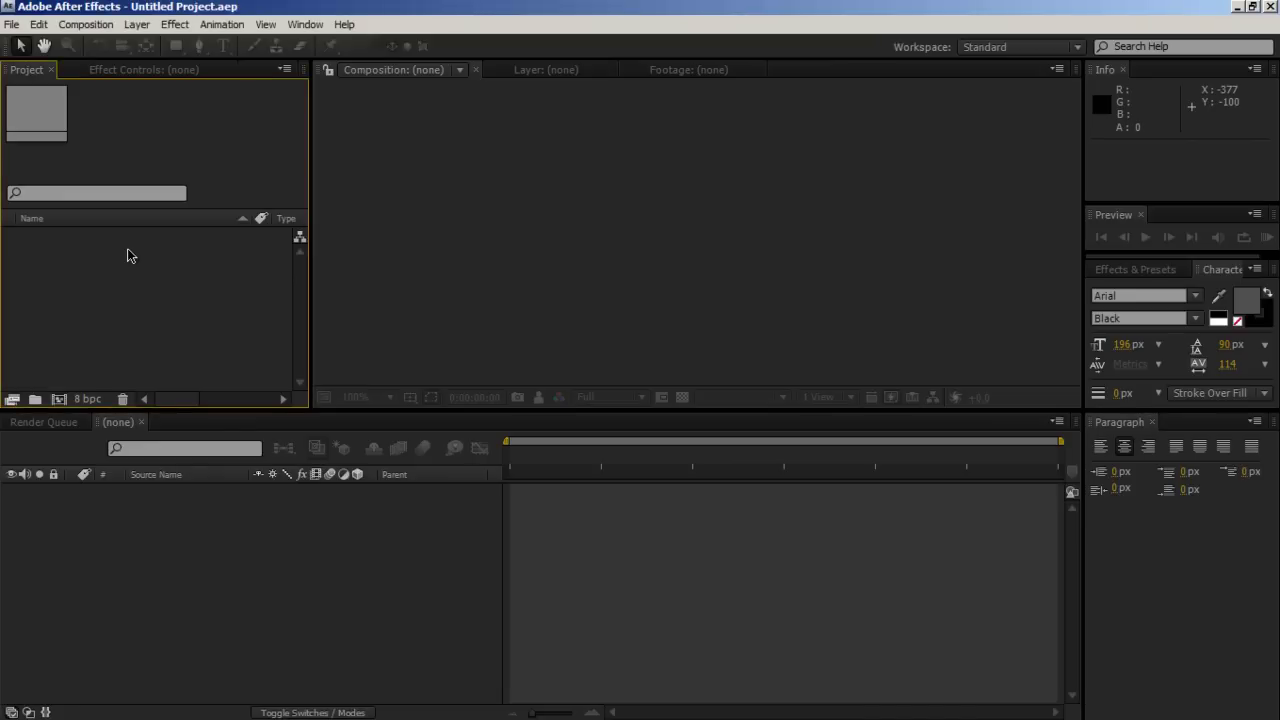
{"action": "right_click", "coordinate": [187, 271]}
{"action": "left_click", "coordinate": [214, 283]}
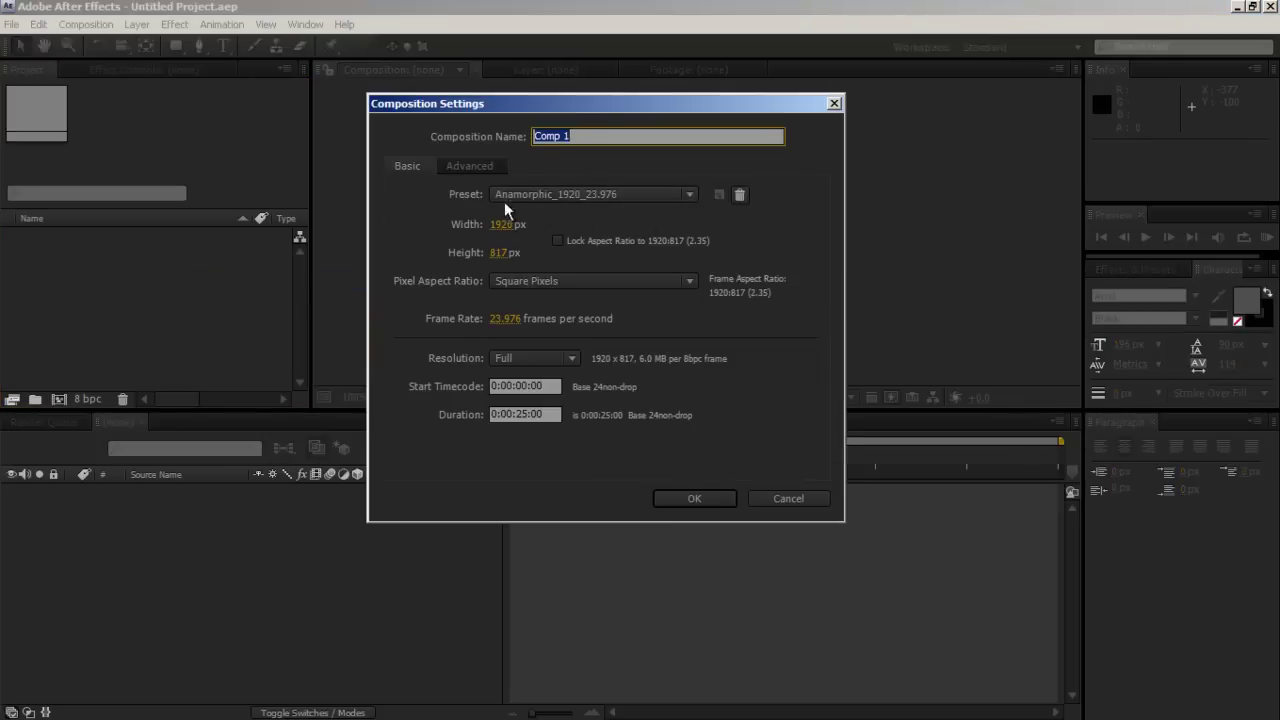
{"action": "left_click", "coordinate": [694, 498]}
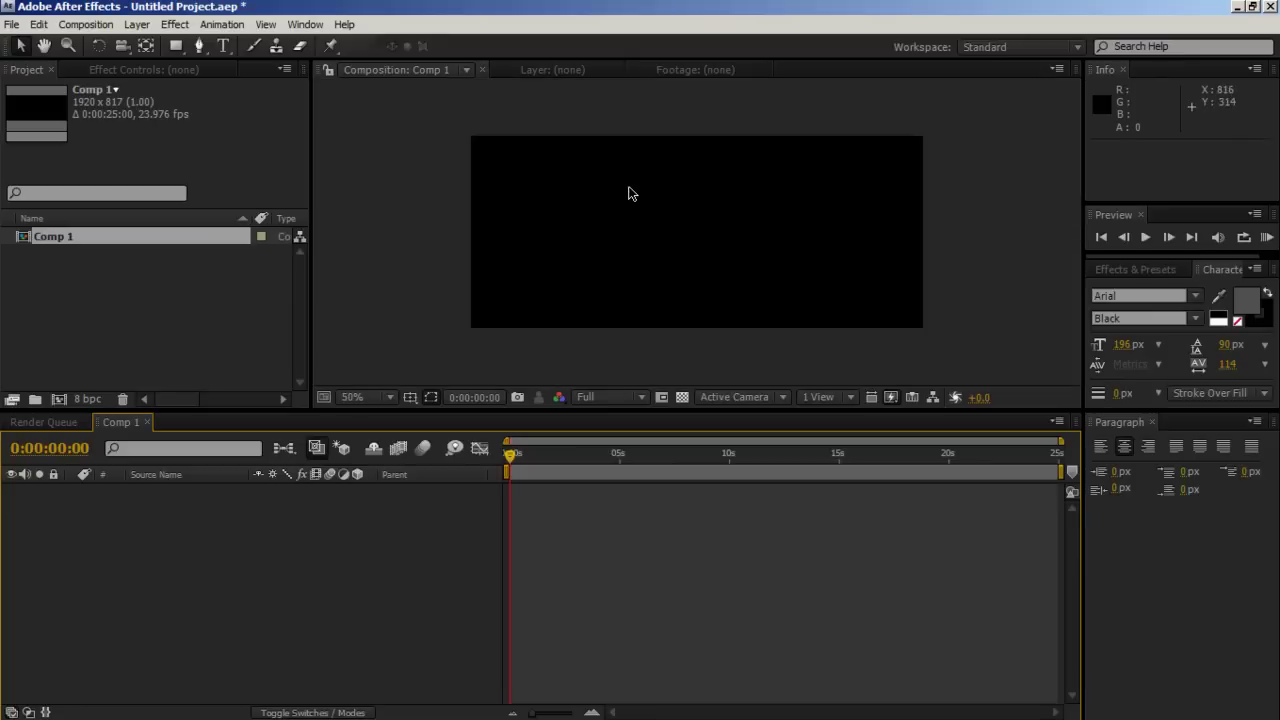
Add a text layer reading TOOTORIALS to the composition
{"action": "right_click", "coordinate": [124, 521]}
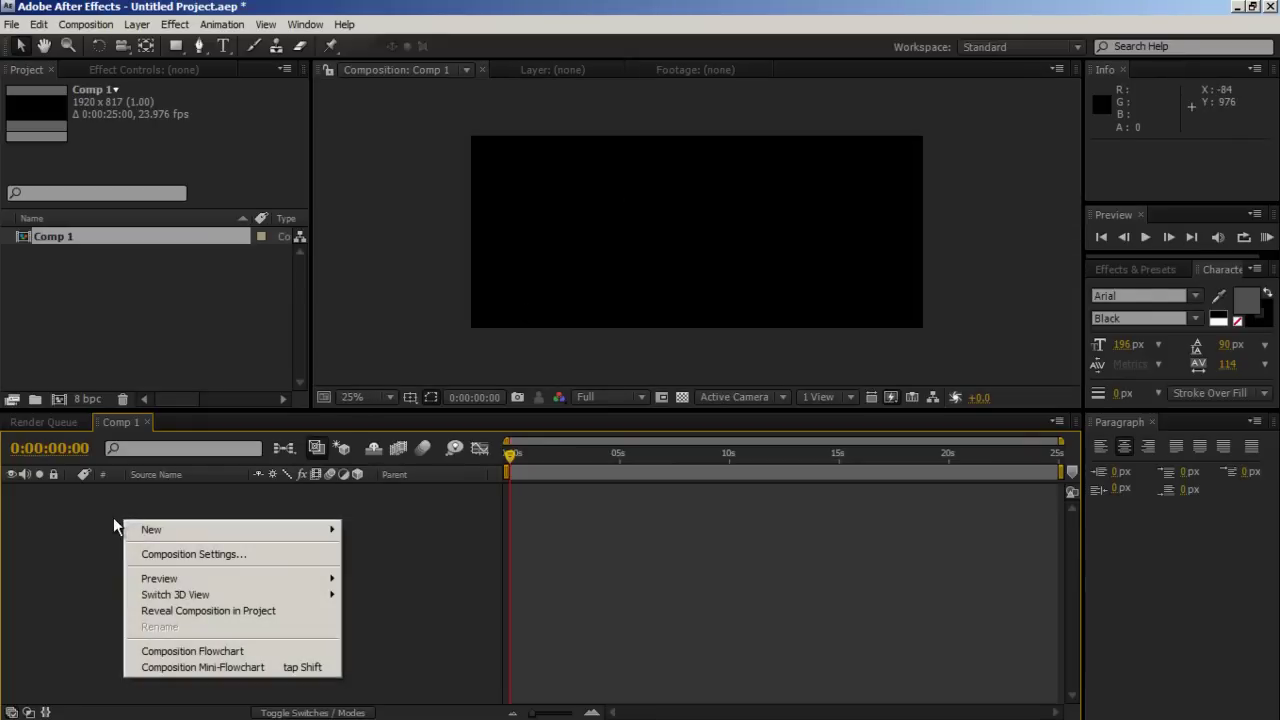
{"action": "mouse_move", "coordinate": [150, 530]}
{"action": "left_click", "coordinate": [383, 556]}
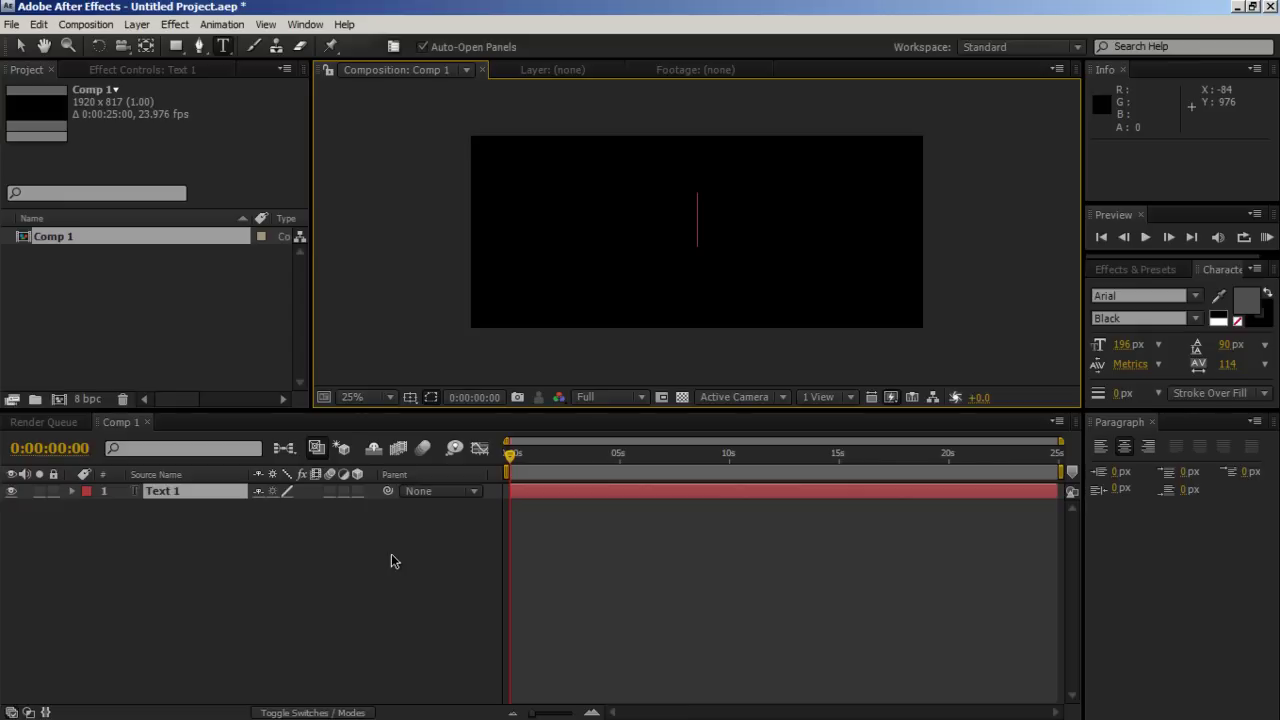
{"action": "type", "text": "TOOTIR"}
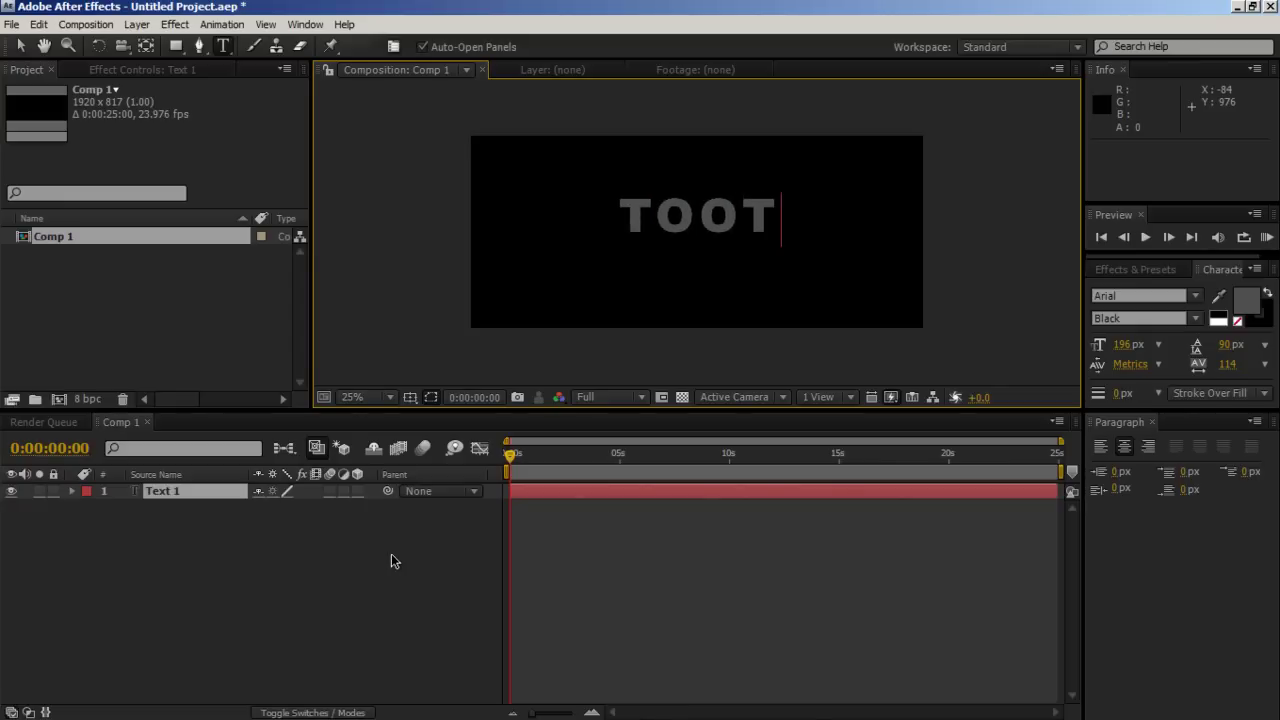
{"action": "key", "text": "BackSpace"}
{"action": "key", "text": "BackSpace"}
{"action": "key", "text": "BackSpace"}
{"action": "key", "text": "BackSpace"}
{"action": "key", "text": "BackSpace"}
{"action": "key", "text": "BackSpace"}
{"action": "type", "text": "TOOTIRLA"}
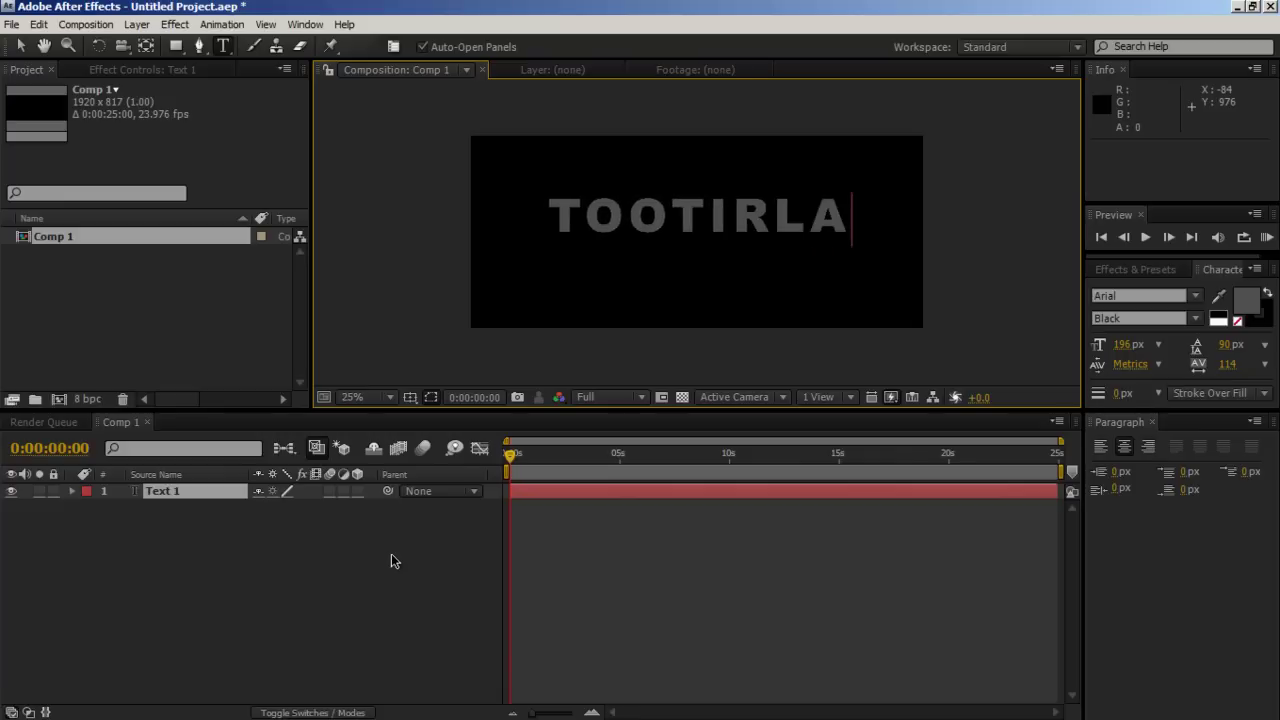
{"action": "key", "text": "BackSpace"}
{"action": "key", "text": "BackSpace"}
{"action": "key", "text": "BackSpace"}
{"action": "key", "text": "BackSpace"}
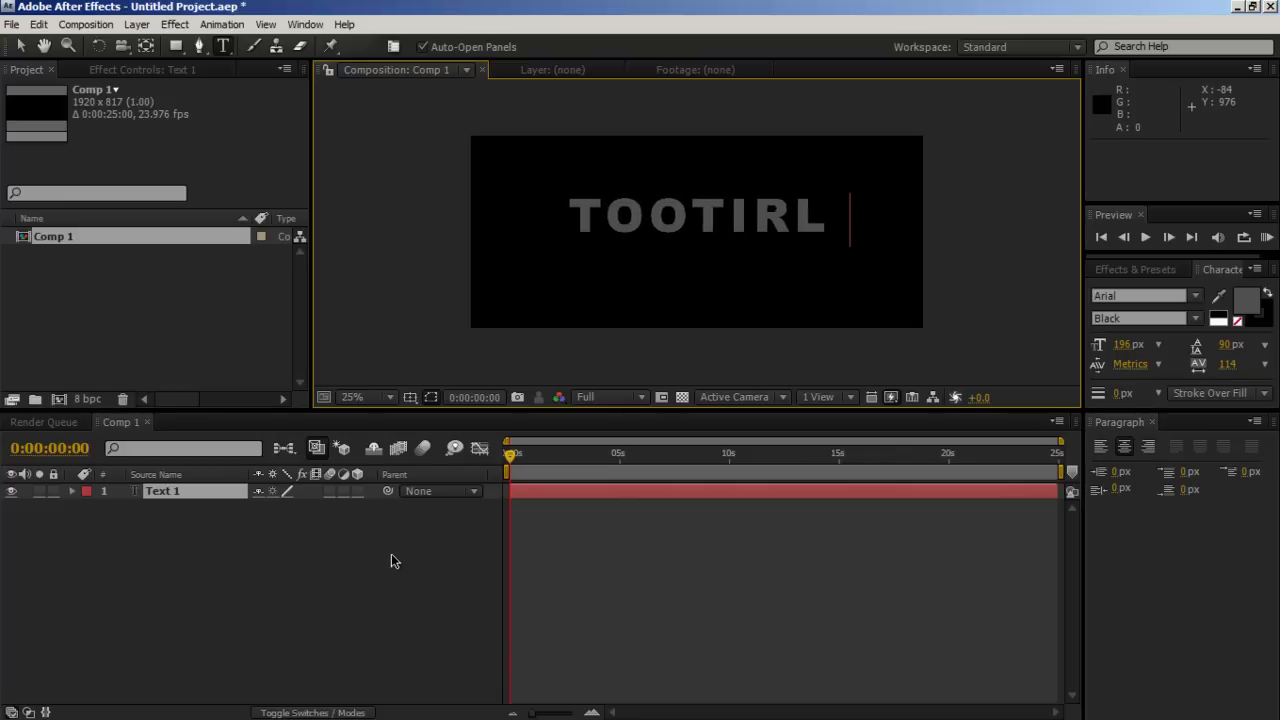
{"action": "key", "text": "BackSpace"}
{"action": "key", "text": "BackSpace"}
{"action": "key", "text": "BackSpace"}
{"action": "key", "text": "BackSpace"}
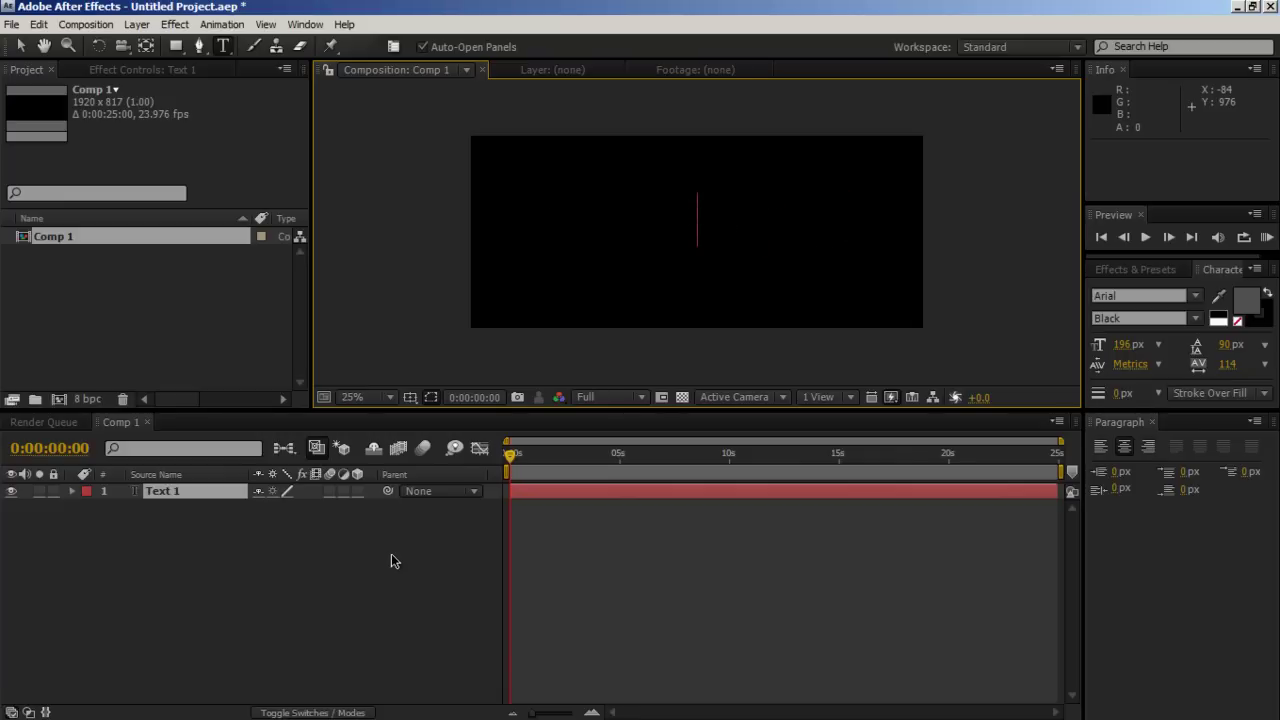
{"action": "type", "text": "TOOT"}
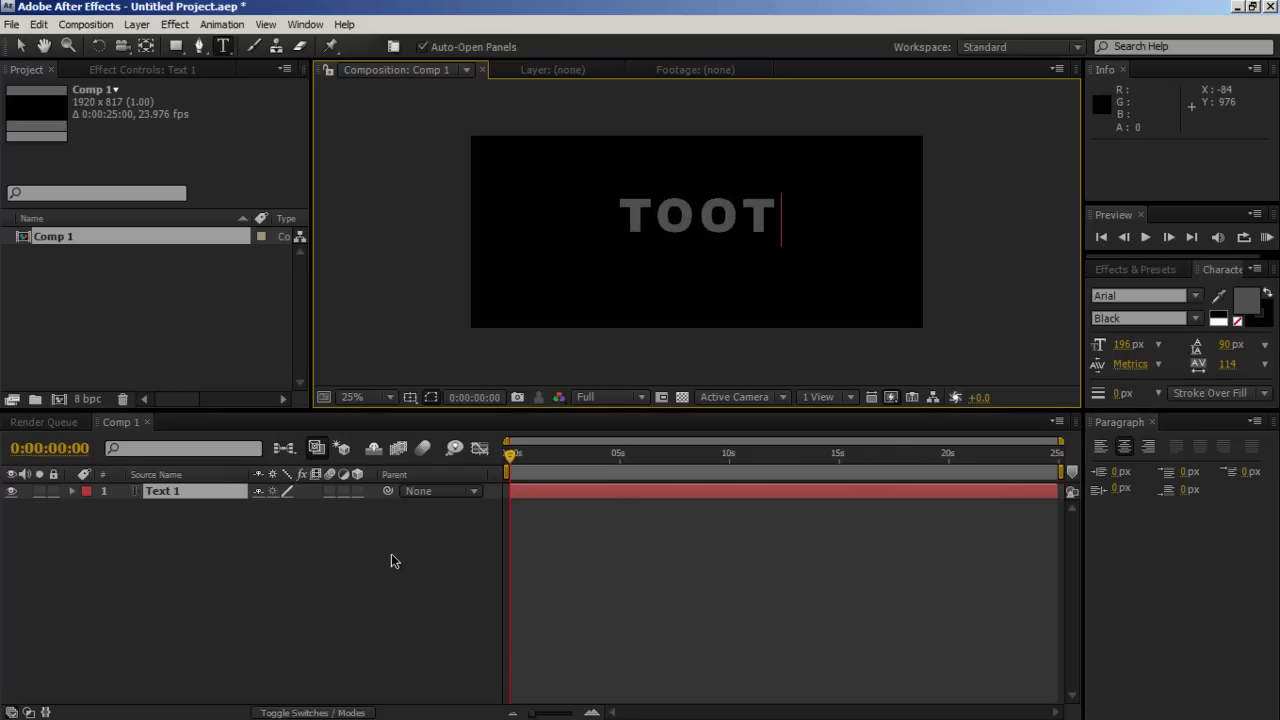
{"action": "type", "text": "ORIALS"}
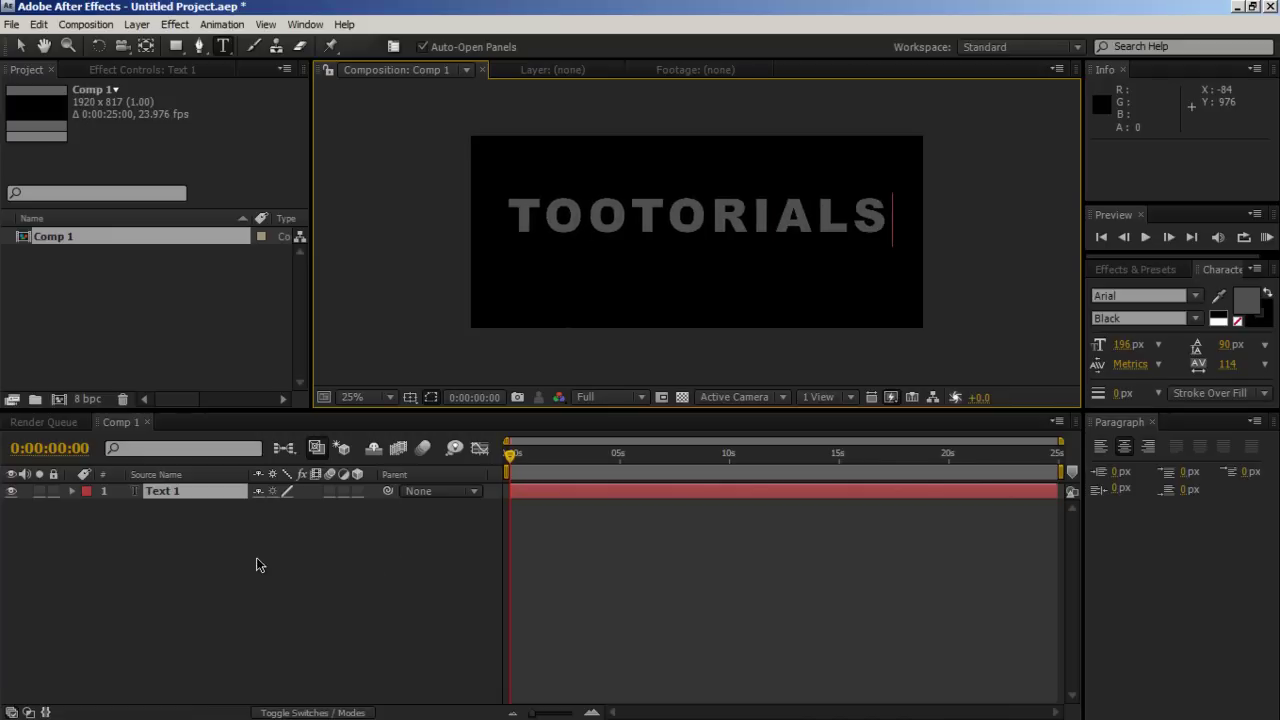
{"action": "key", "text": "KP_Enter"}
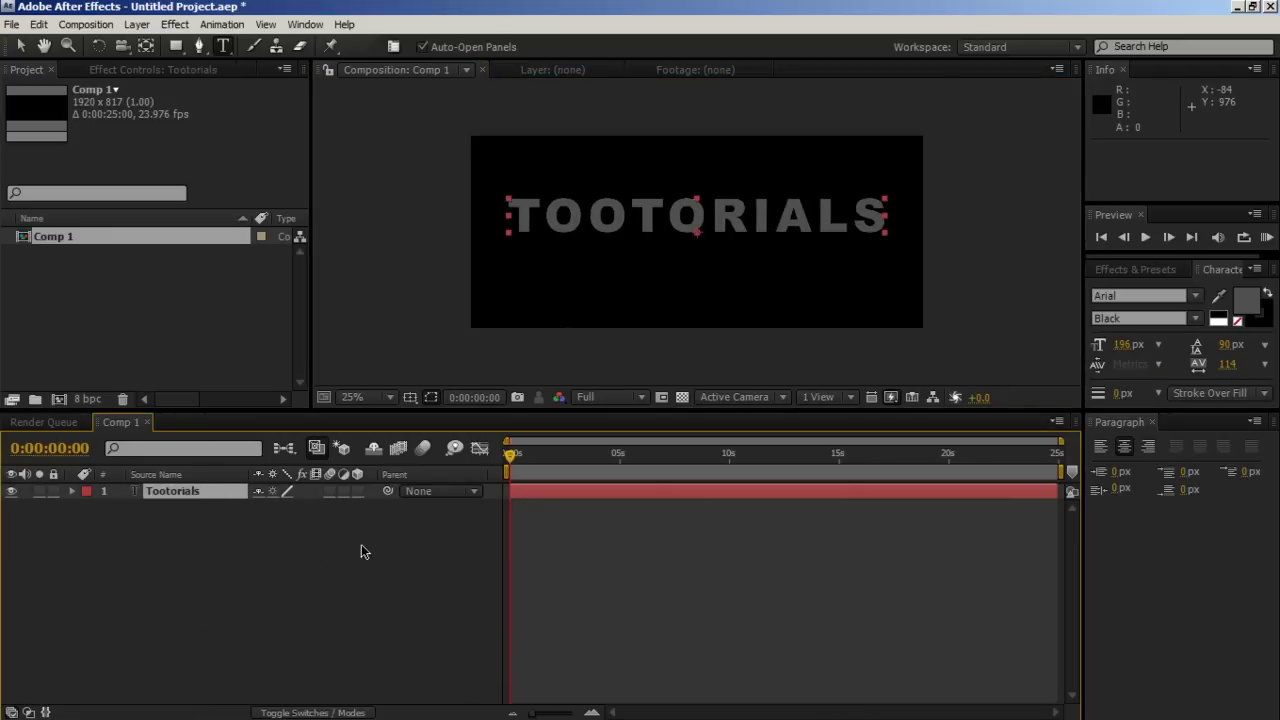
Scale the TOOTORIALS text to 64% and nudge it slightly lower using the safe guides
{"action": "key", "text": "s"}
{"action": "left_click", "coordinate": [120, 507]}
{"action": "left_click_drag", "start_coordinate": [283, 507], "coordinate": [345, 376]}
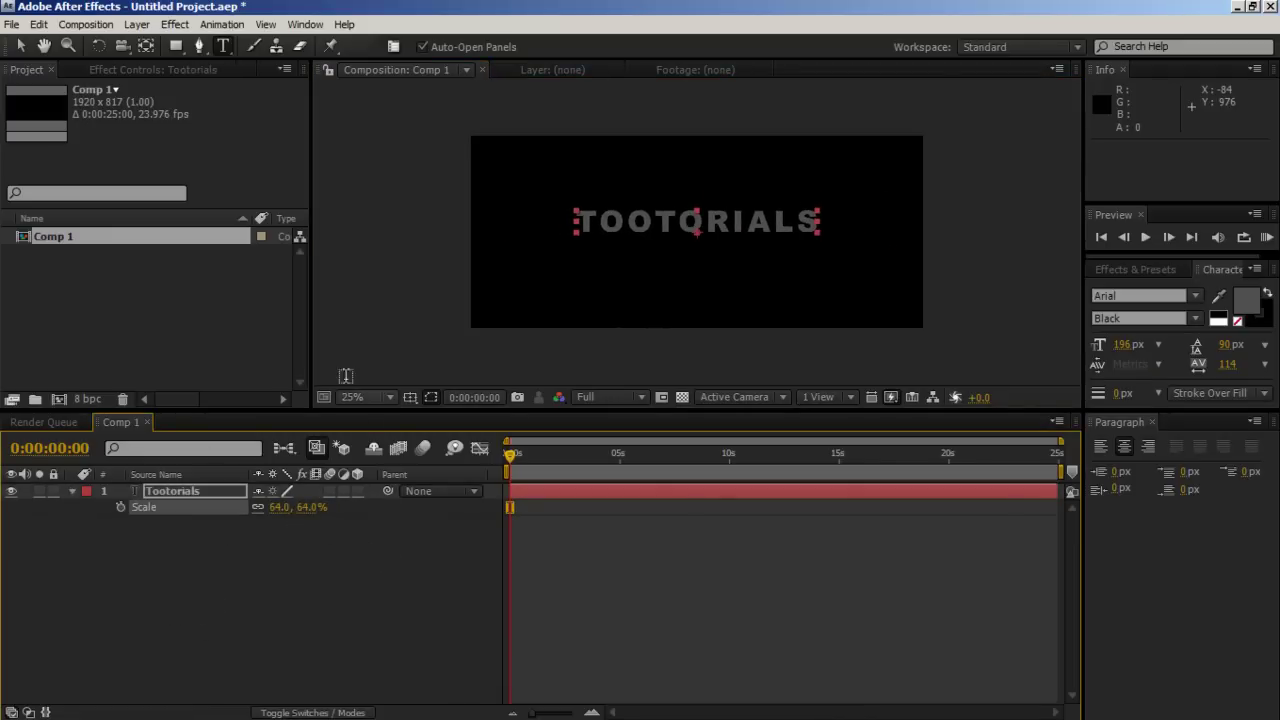
{"action": "left_click", "coordinate": [410, 397]}
{"action": "left_click", "coordinate": [445, 417]}
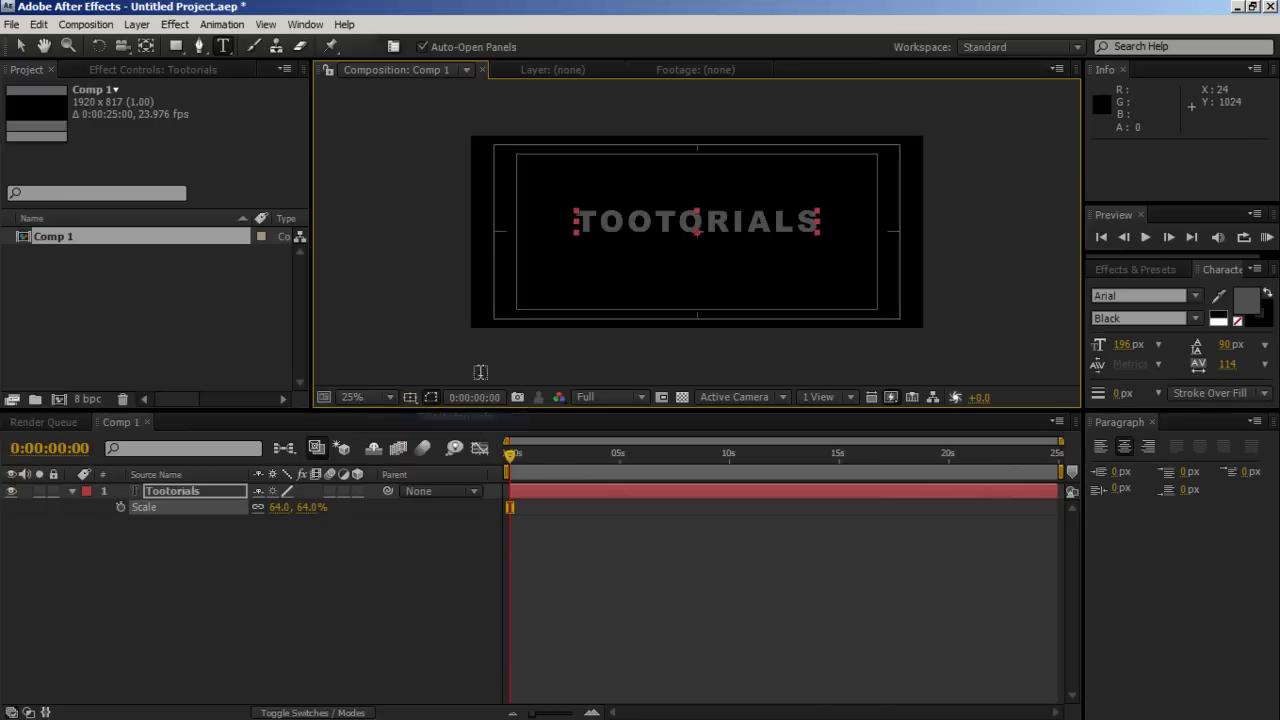
{"action": "key", "text": "period"}
{"action": "key", "text": "v"}
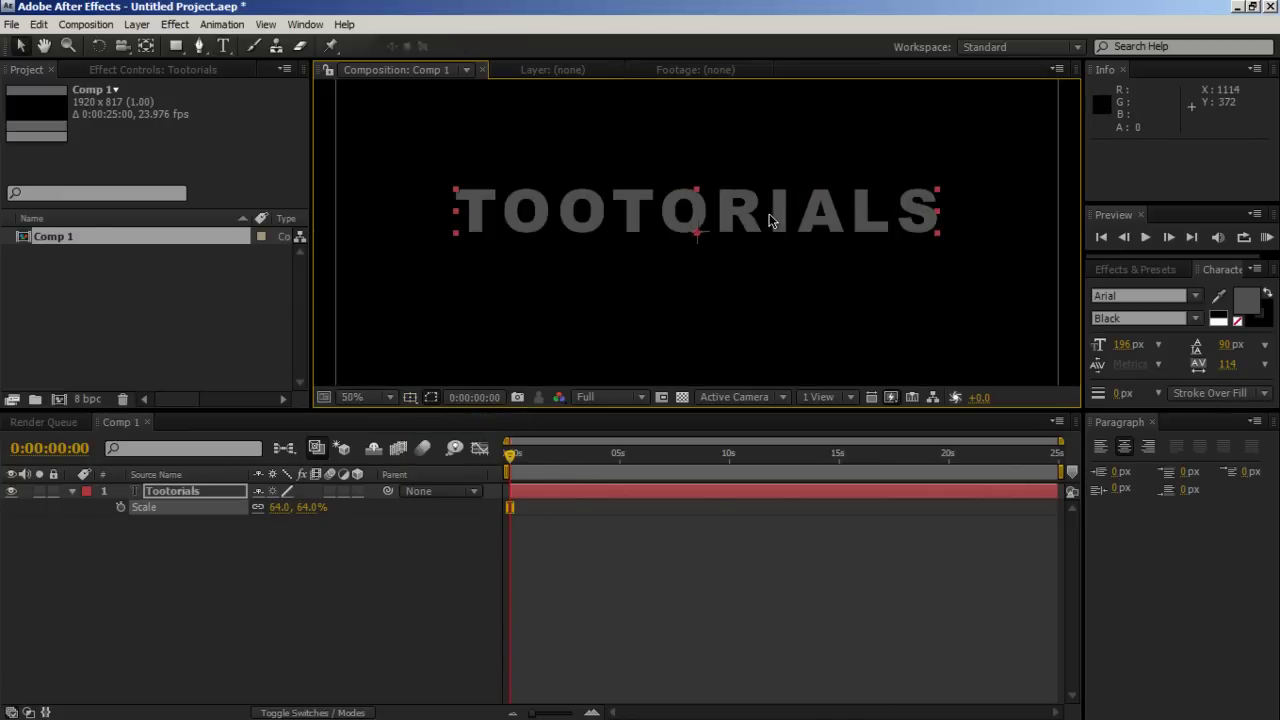
{"action": "left_click_drag", "start_coordinate": [771, 208], "coordinate": [773, 230]}
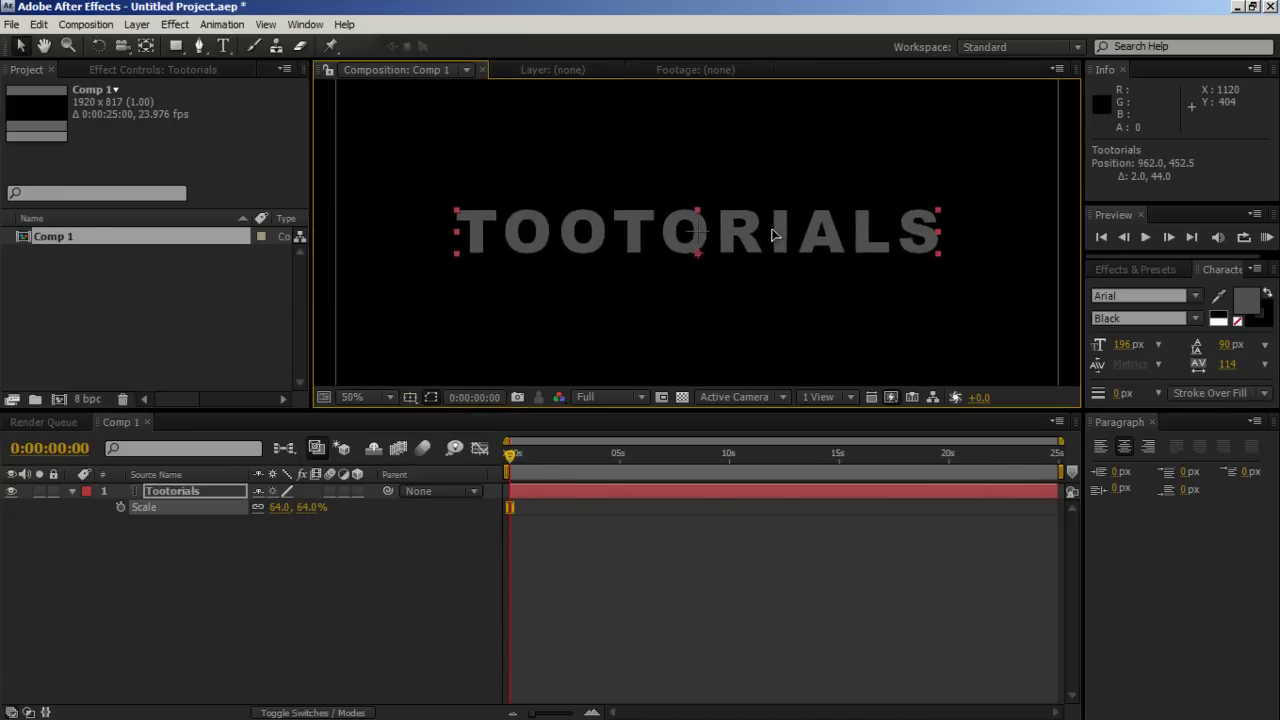
Hide the guides, fit the view up to 100%, and make the text a 3D layer
{"action": "left_click", "coordinate": [410, 397]}
{"action": "left_click", "coordinate": [457, 417]}
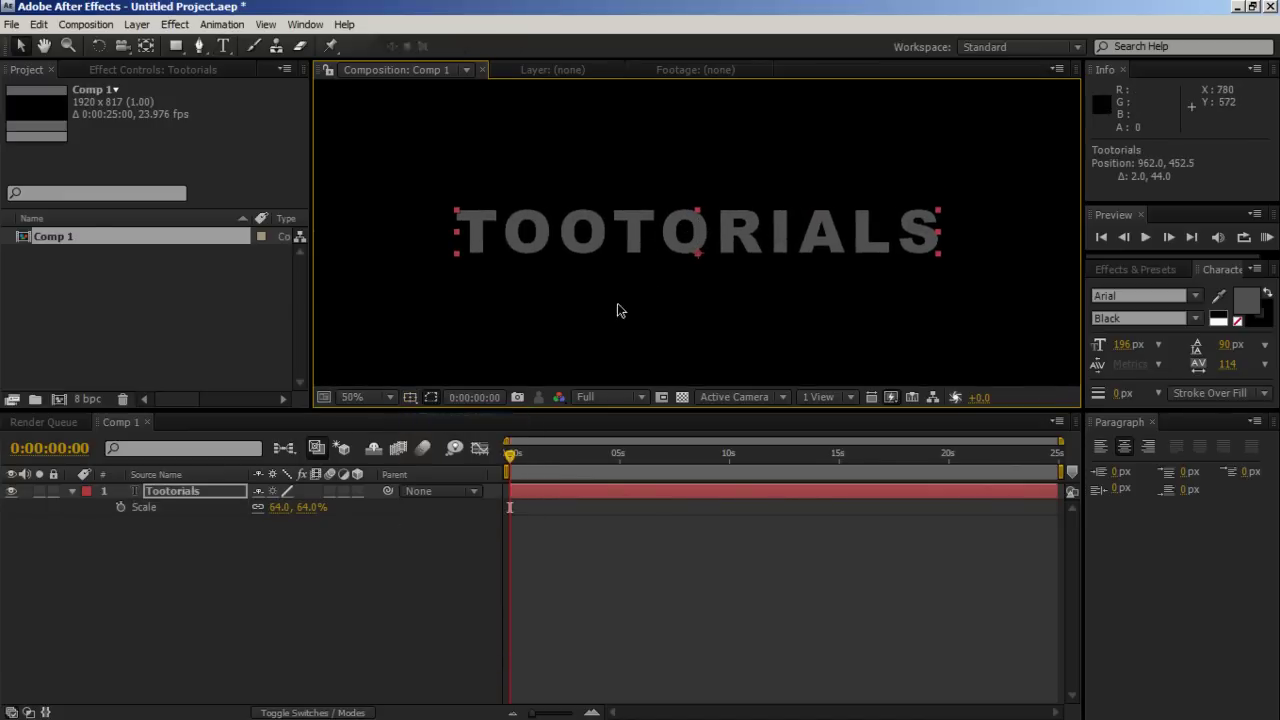
{"action": "key", "text": "comma"}
{"action": "left_click", "coordinate": [429, 586]}
{"action": "key", "text": "period"}
{"action": "left_click", "coordinate": [362, 397]}
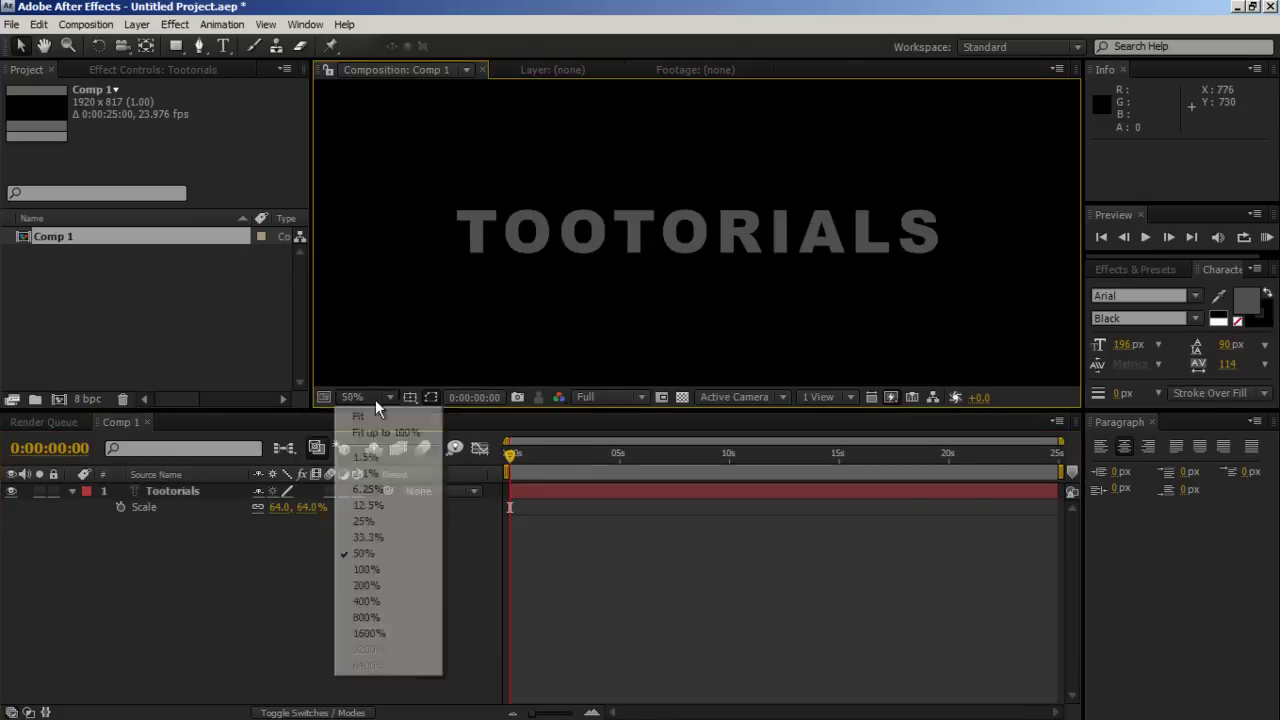
{"action": "left_click", "coordinate": [386, 432]}
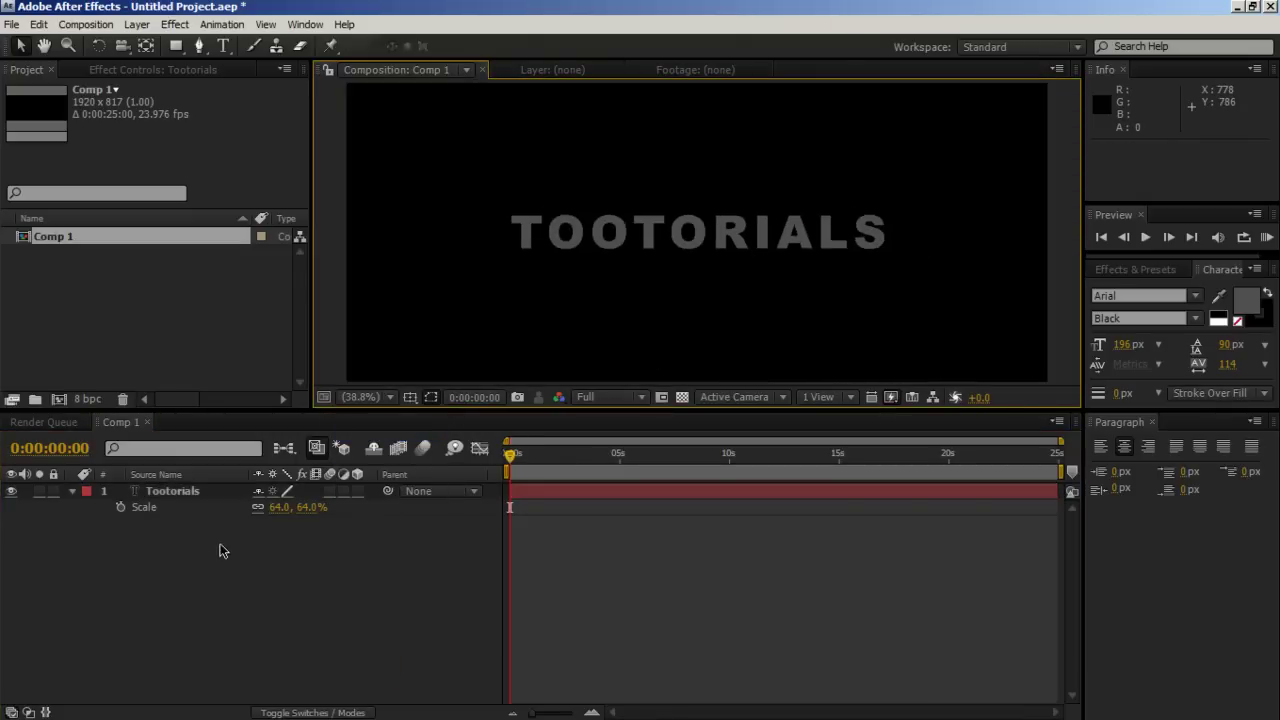
{"action": "left_click", "coordinate": [70, 492]}
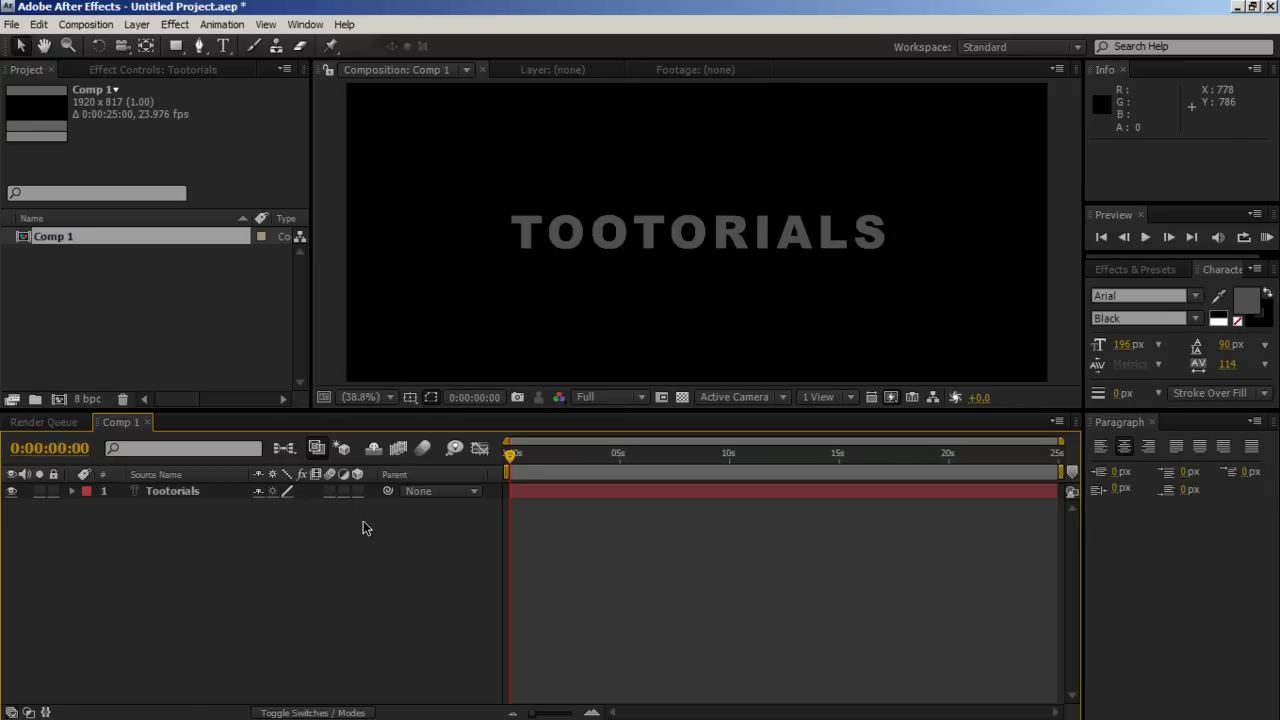
{"action": "left_click", "coordinate": [358, 491]}
Add a 24mm camera layer to Comp 1
{"action": "right_click", "coordinate": [197, 534]}
{"action": "mouse_move", "coordinate": [241, 541]}
{"action": "left_click", "coordinate": [474, 612]}
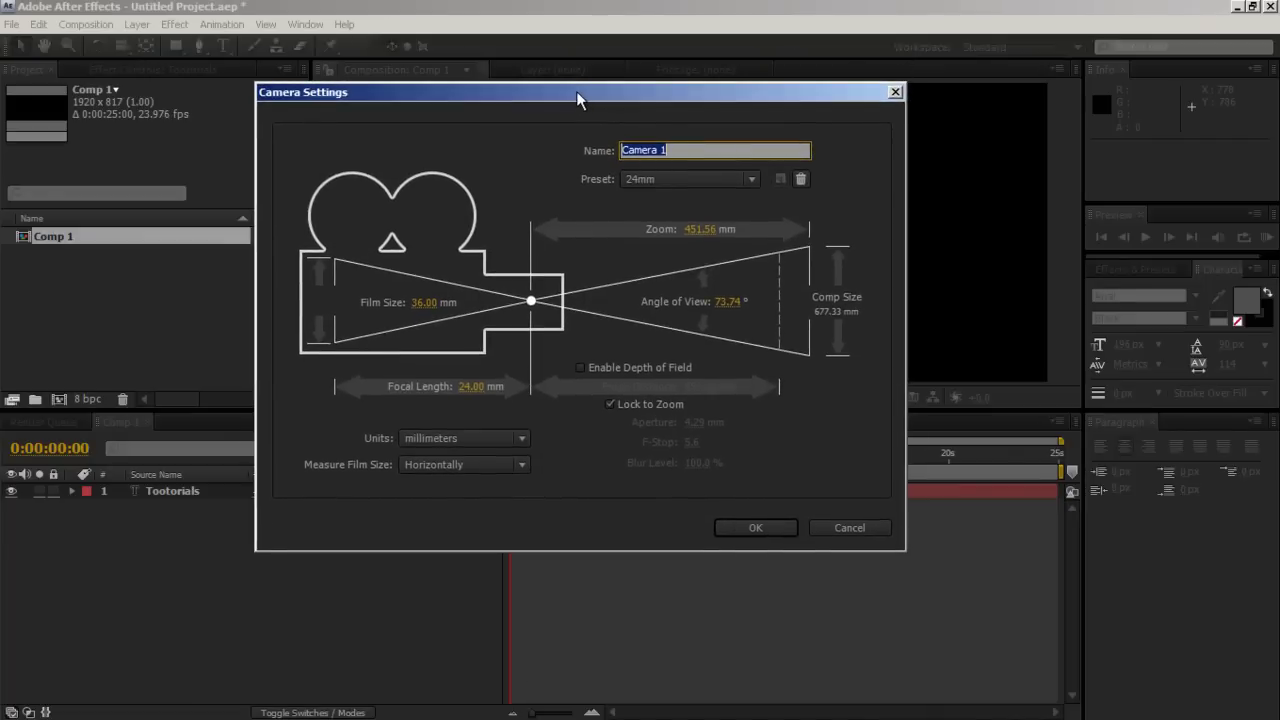
{"action": "left_click", "coordinate": [756, 528]}
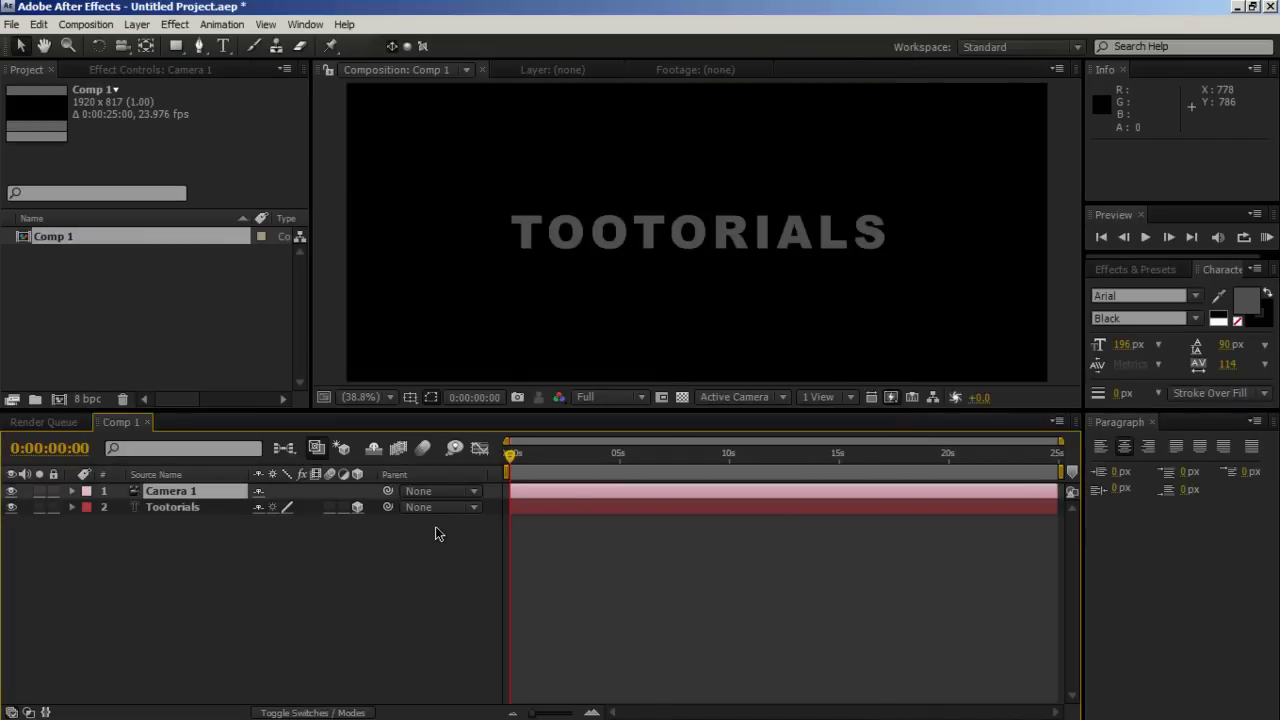
Switch the viewer to the Top 3D view and deselect the camera
{"action": "left_click", "coordinate": [717, 398]}
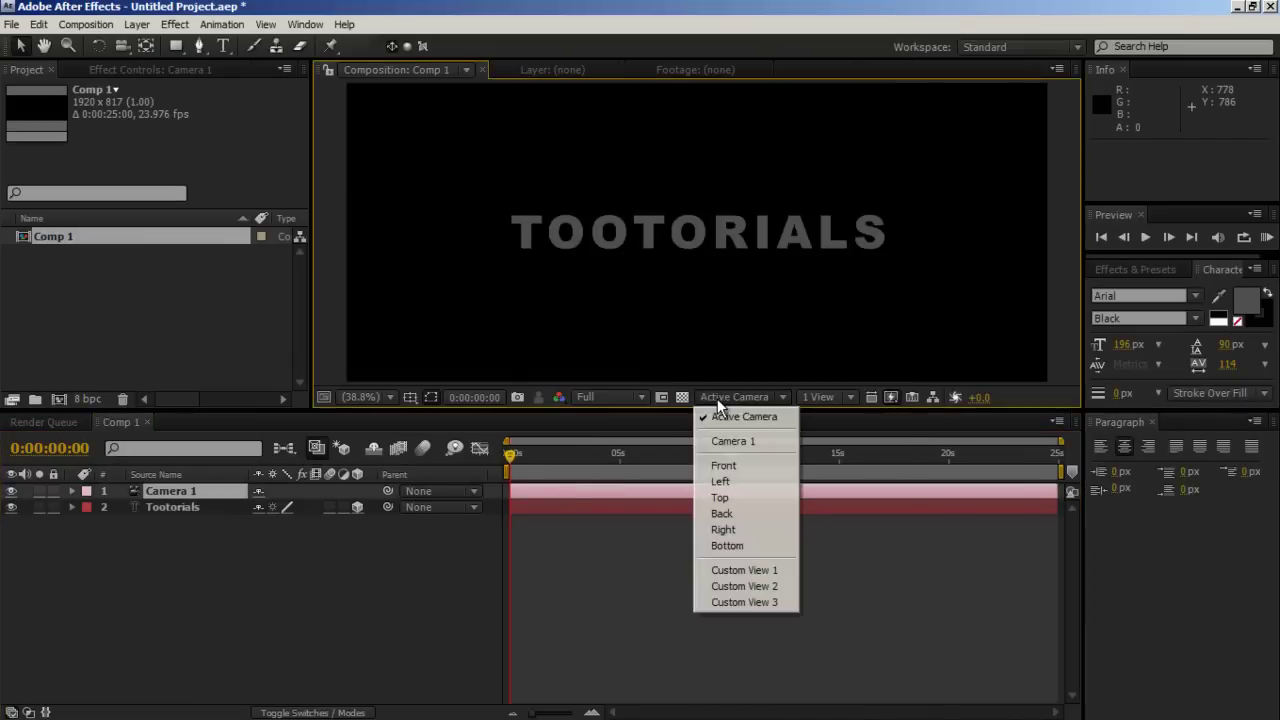
{"action": "left_click", "coordinate": [738, 497]}
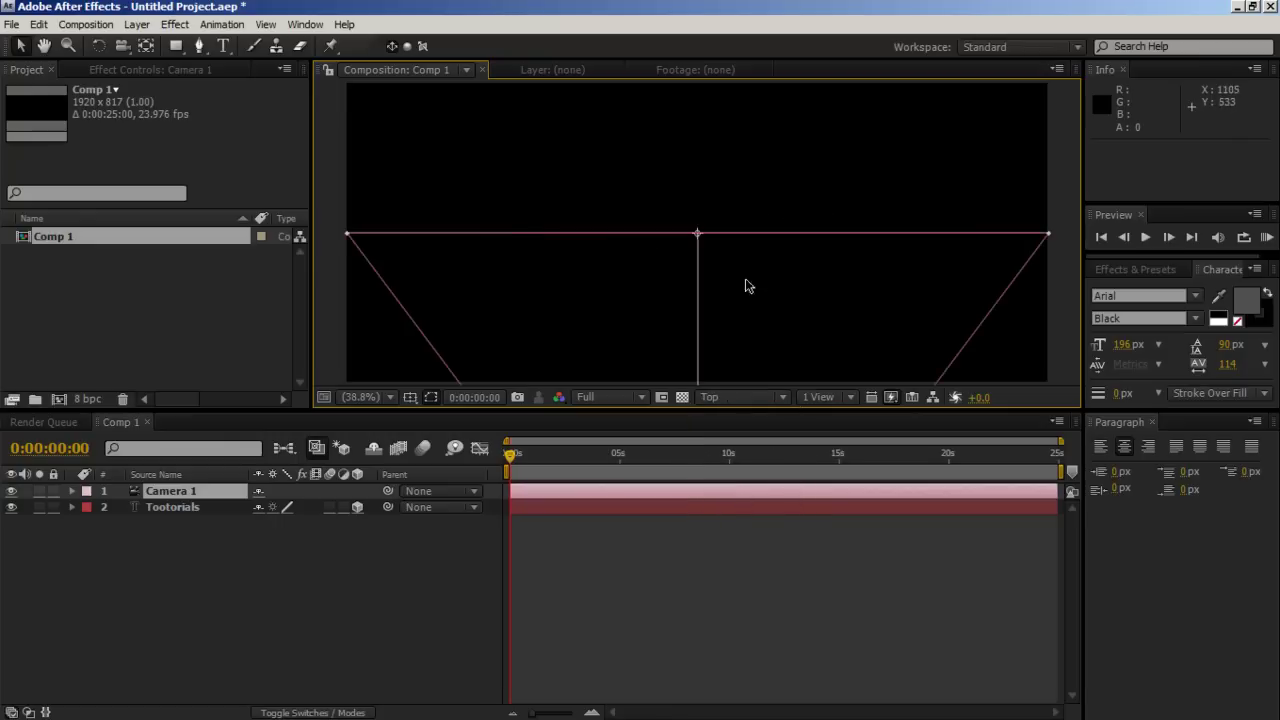
{"action": "left_click", "coordinate": [206, 591]}
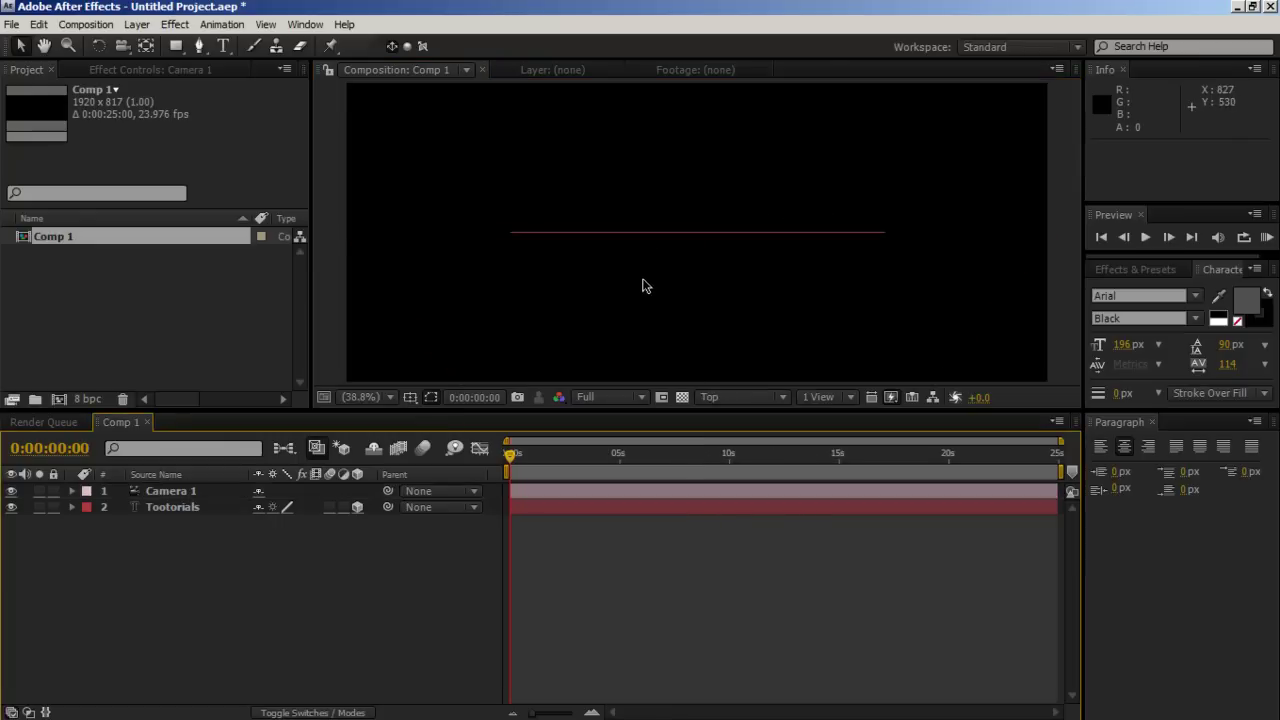
Duplicate the Tootorials text layer up to Tootorials 20, each copy offset 3 px deeper
{"action": "left_click", "coordinate": [174, 508]}
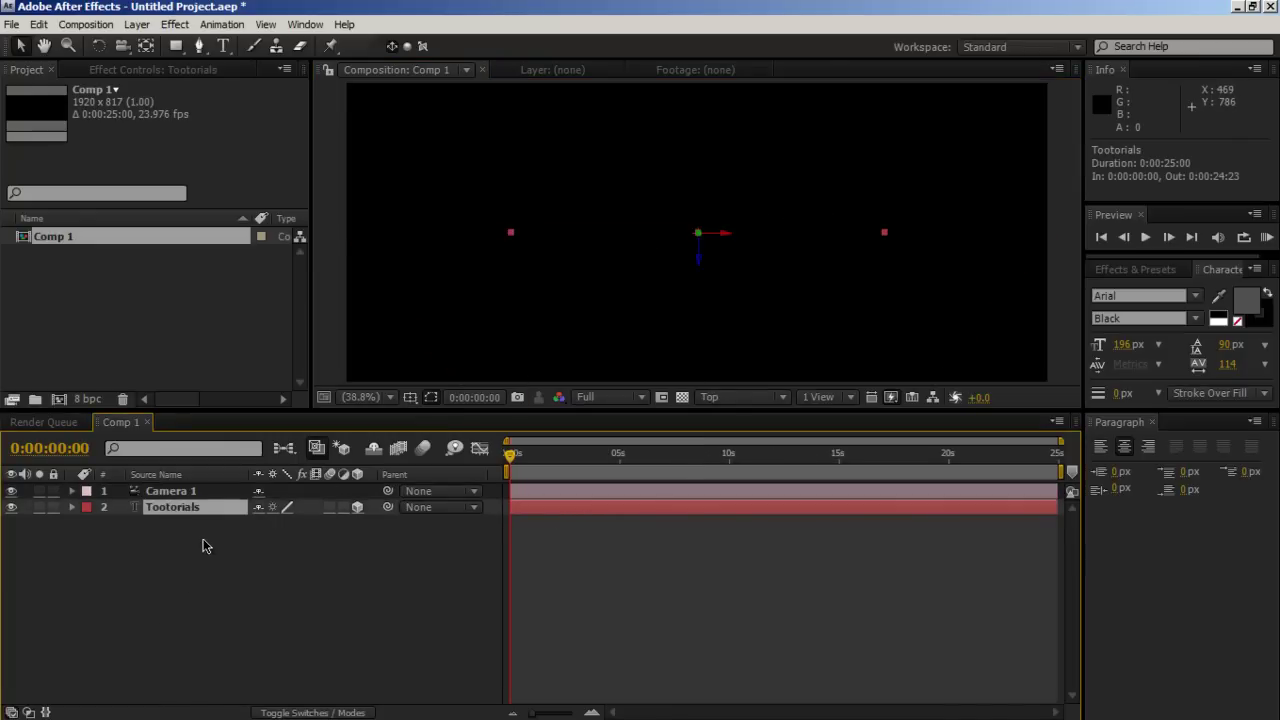
{"action": "key", "text": "ctrl+d"}
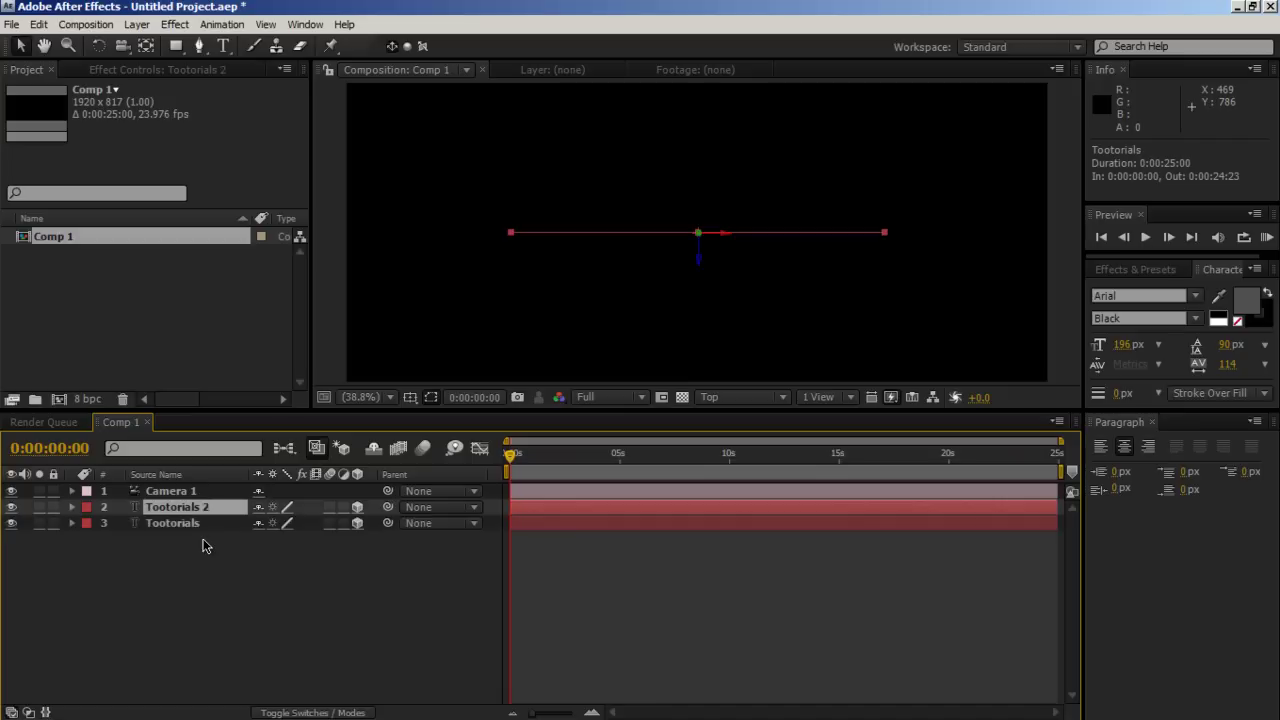
{"action": "key", "text": "Return"}
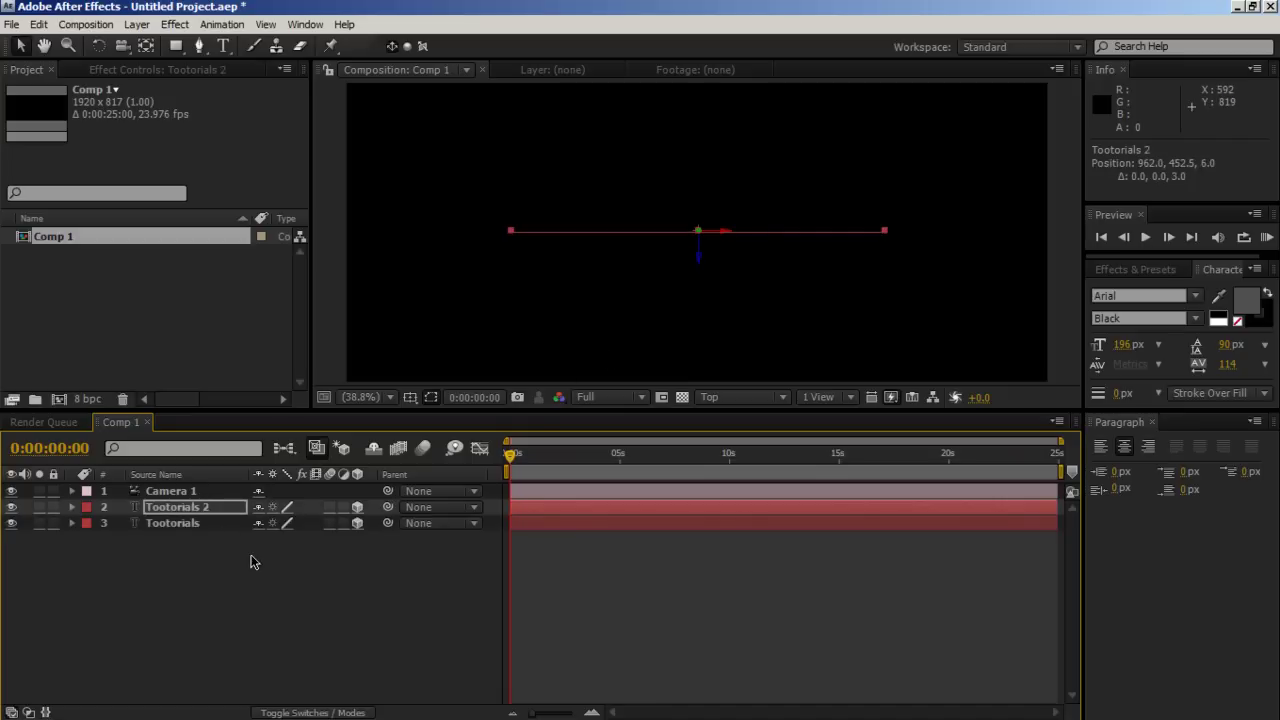
{"action": "key", "text": "ctrl+d"}
{"action": "key", "text": "ctrl+d"}
{"action": "key", "text": "ctrl+d"}
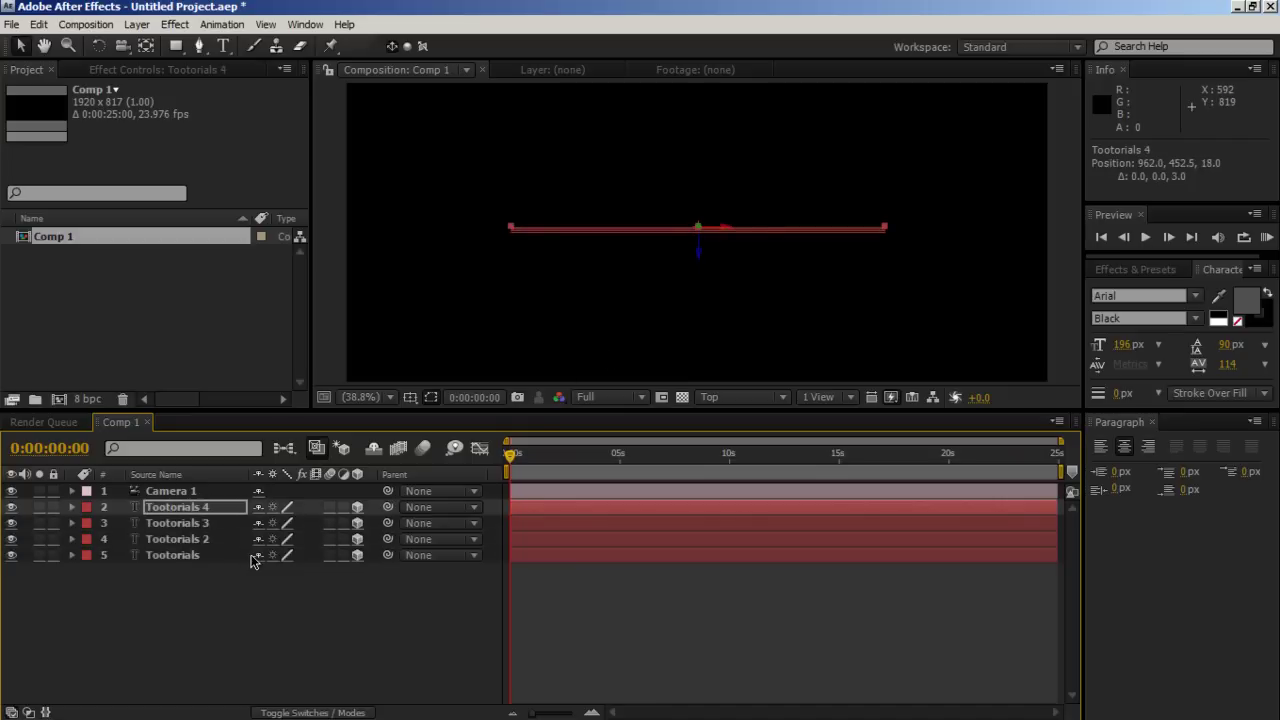
{"action": "key", "text": "ctrl+d"}
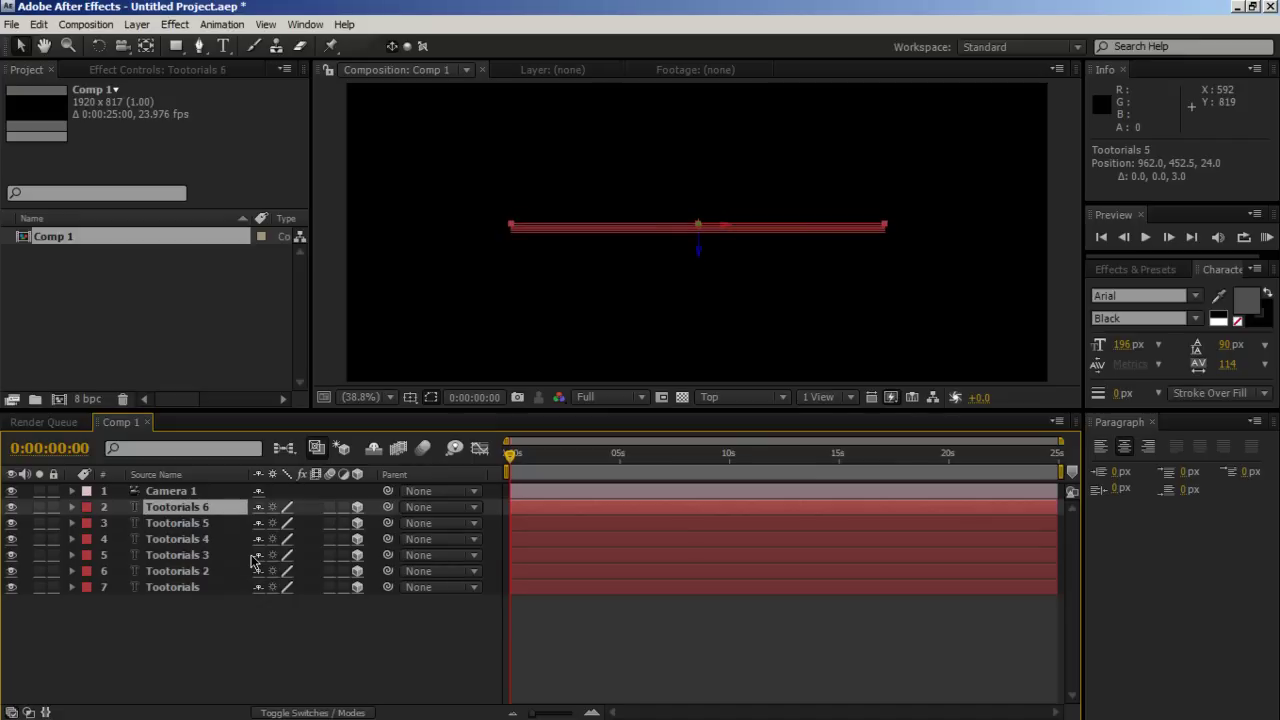
{"action": "key", "text": "ctrl+d"}
{"action": "key", "text": "ctrl+d"}
{"action": "key", "text": "ctrl+d"}
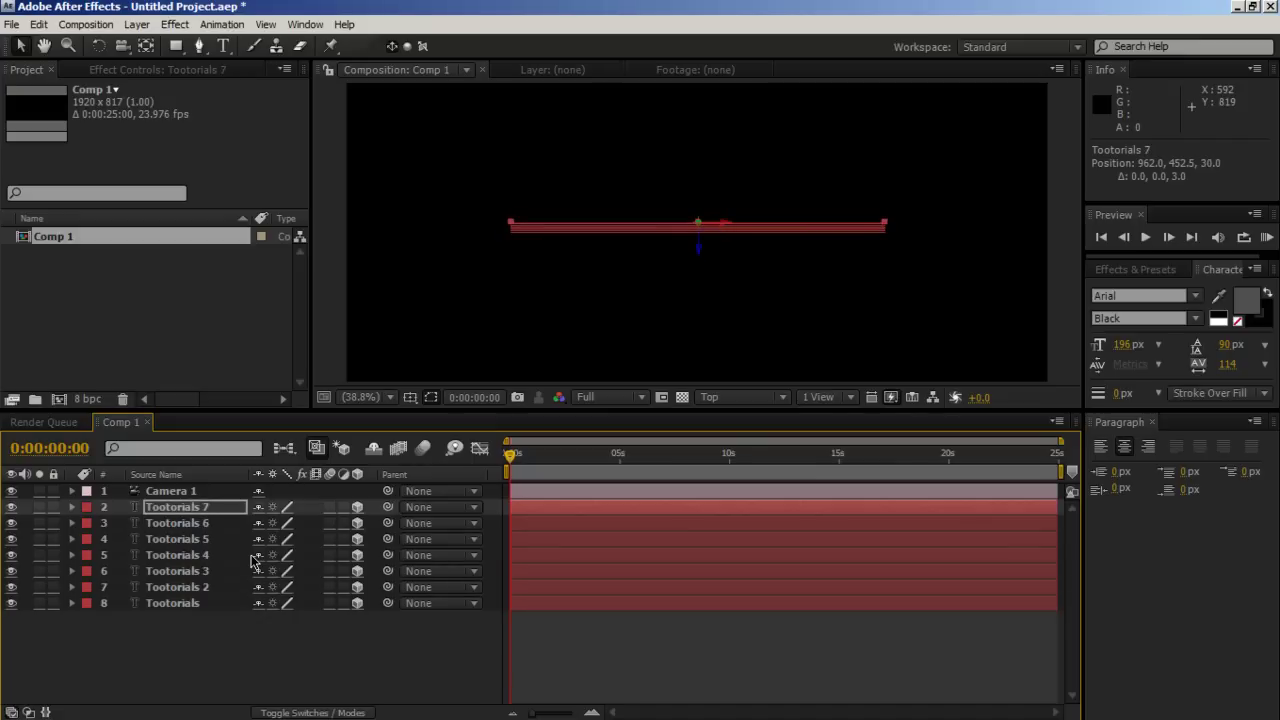
{"action": "key", "text": "ctrl+d"}
{"action": "key", "text": "ctrl+d"}
{"action": "key", "text": "ctrl+d"}
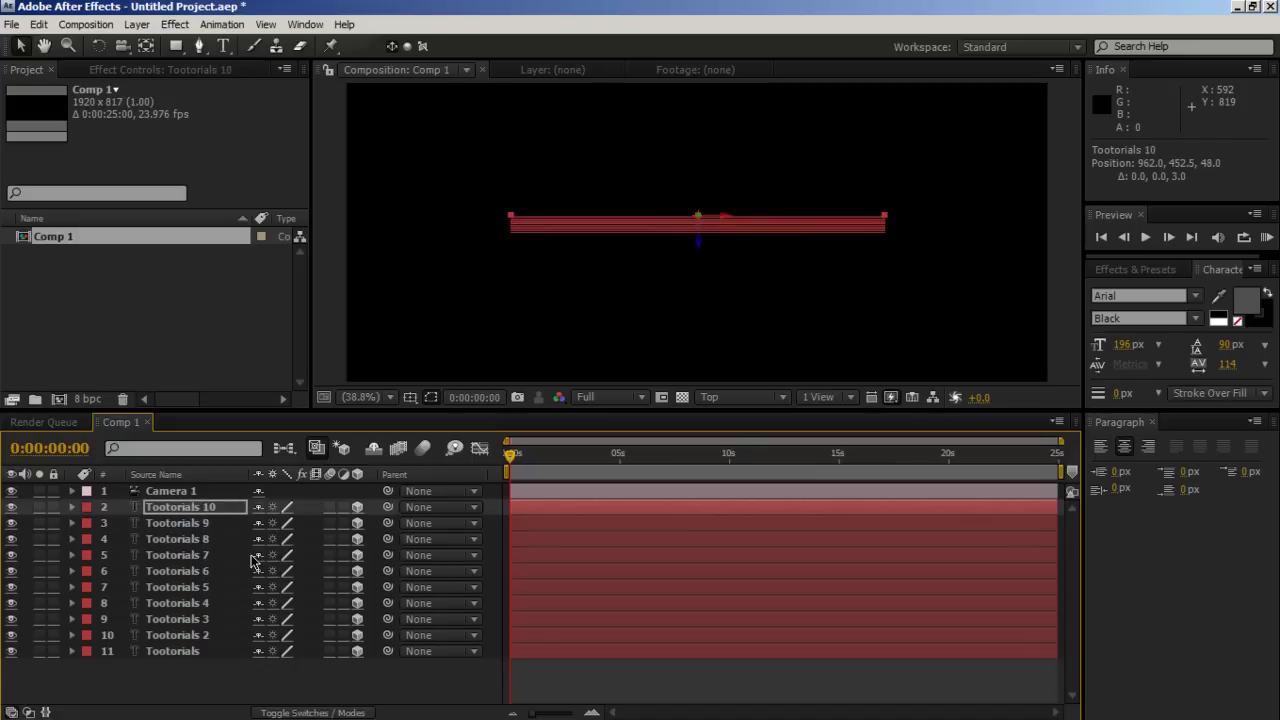
{"action": "key", "text": "ctrl+d"}
{"action": "key", "text": "ctrl+d"}
{"action": "key", "text": "ctrl+d"}
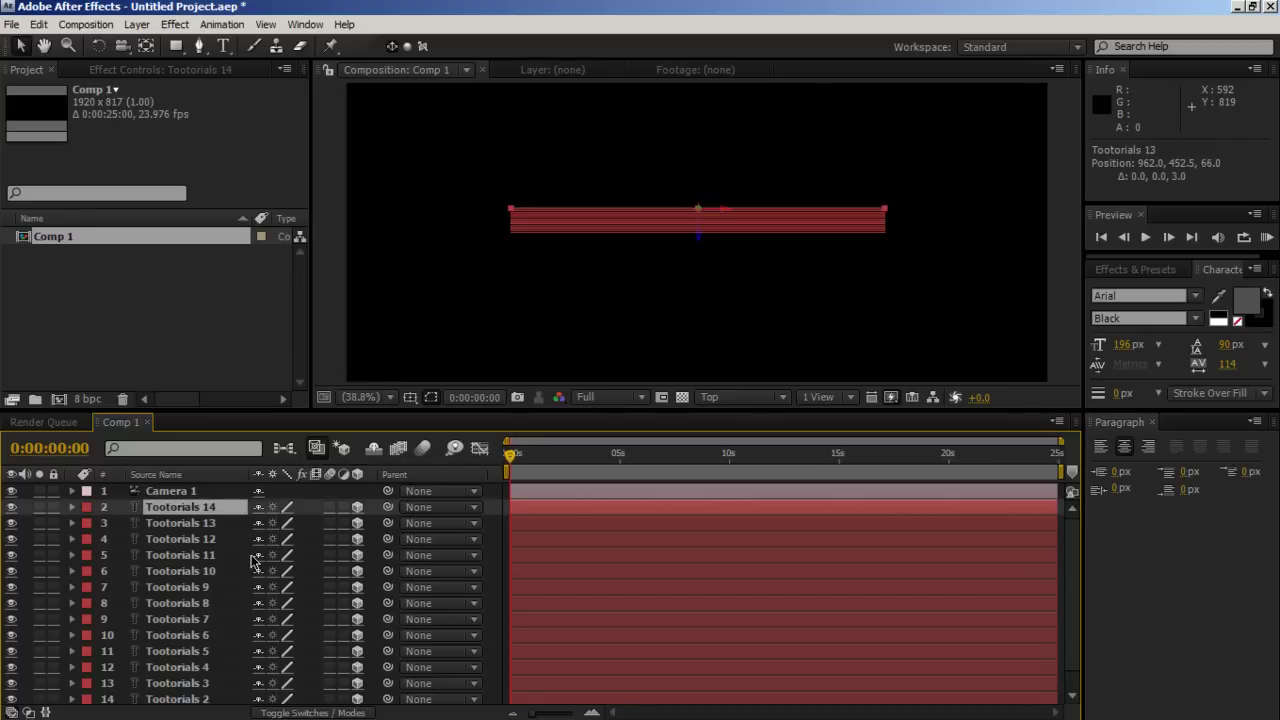
{"action": "key", "text": "ctrl+d"}
{"action": "key", "text": "ctrl+d"}
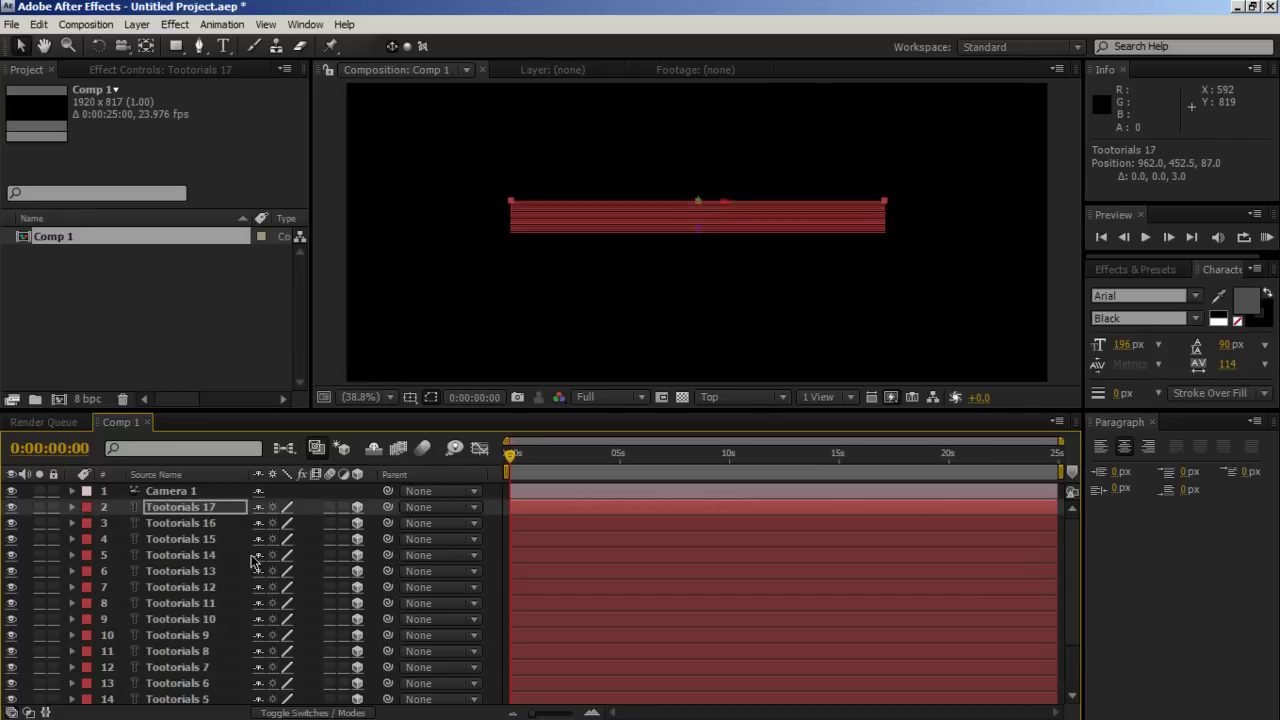
{"action": "key", "text": "ctrl+d"}
{"action": "key", "text": "ctrl+d"}
{"action": "key", "text": "ctrl+d"}
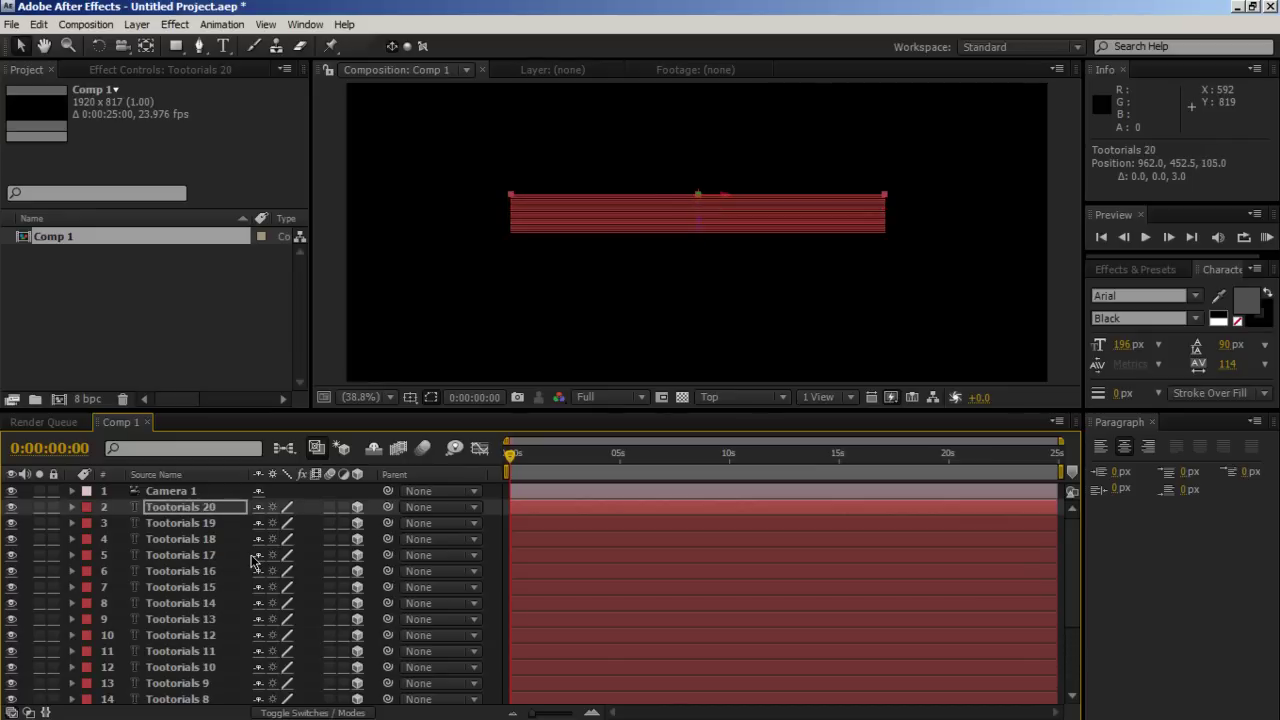
Set the viewer's 3D view to Active Camera
{"action": "scroll", "coordinate": [723, 263], "scroll_direction": "up", "scroll_amount": 3}
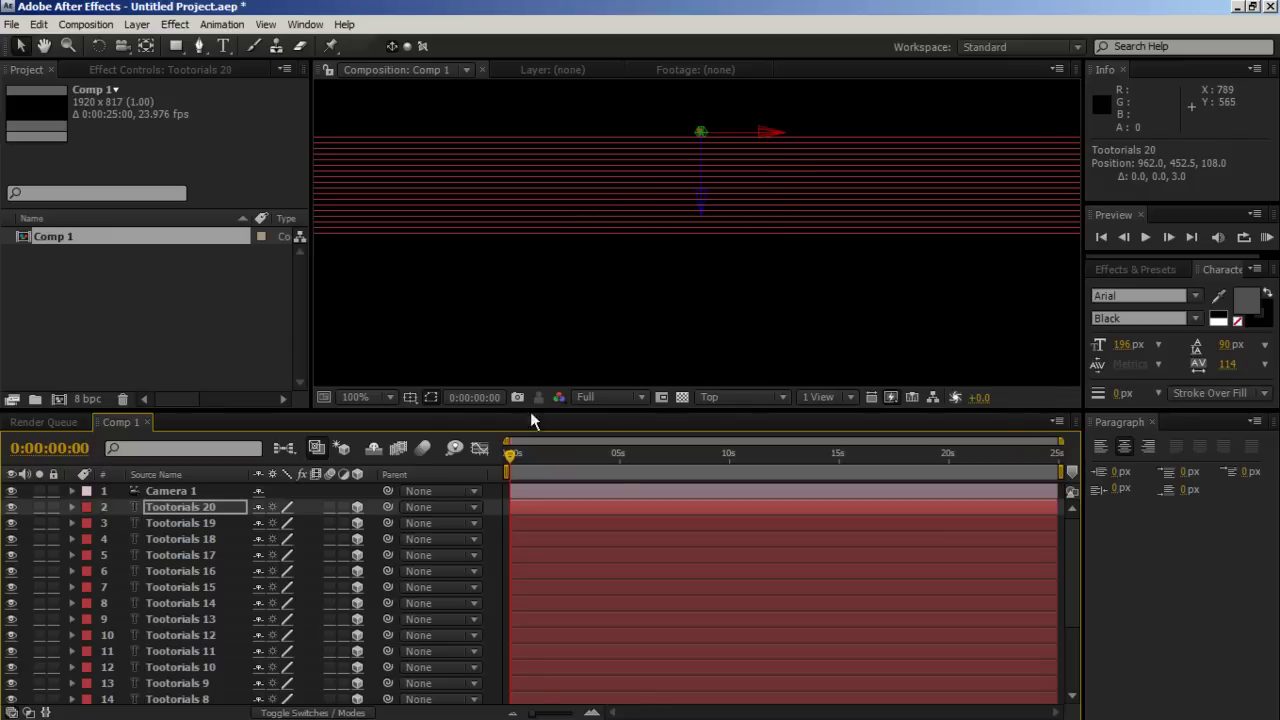
{"action": "left_click", "coordinate": [758, 400]}
{"action": "left_click", "coordinate": [756, 414]}
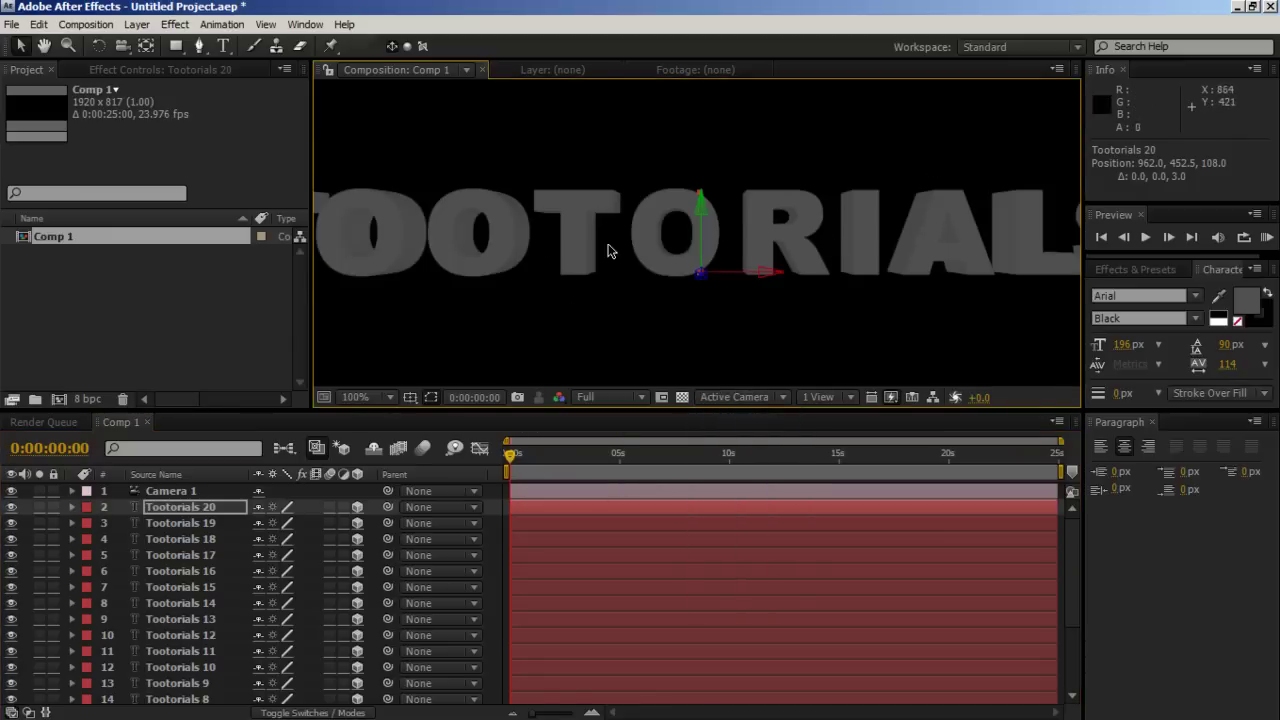
Orbit Camera 1 around the stacked TOOTORIALS layers to inspect their depth, undoing the last move
{"action": "scroll", "coordinate": [711, 240], "scroll_direction": "down", "scroll_amount": 2}
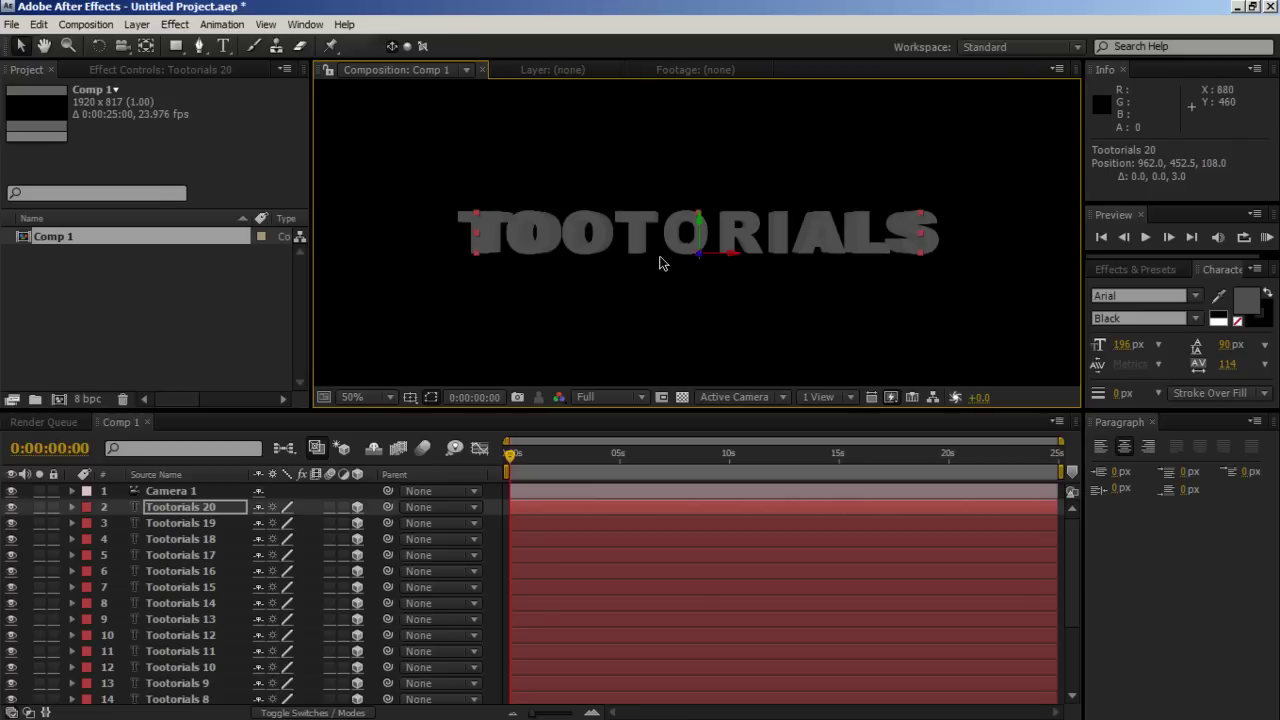
{"action": "scroll", "coordinate": [660, 263], "scroll_direction": "up", "scroll_amount": 2}
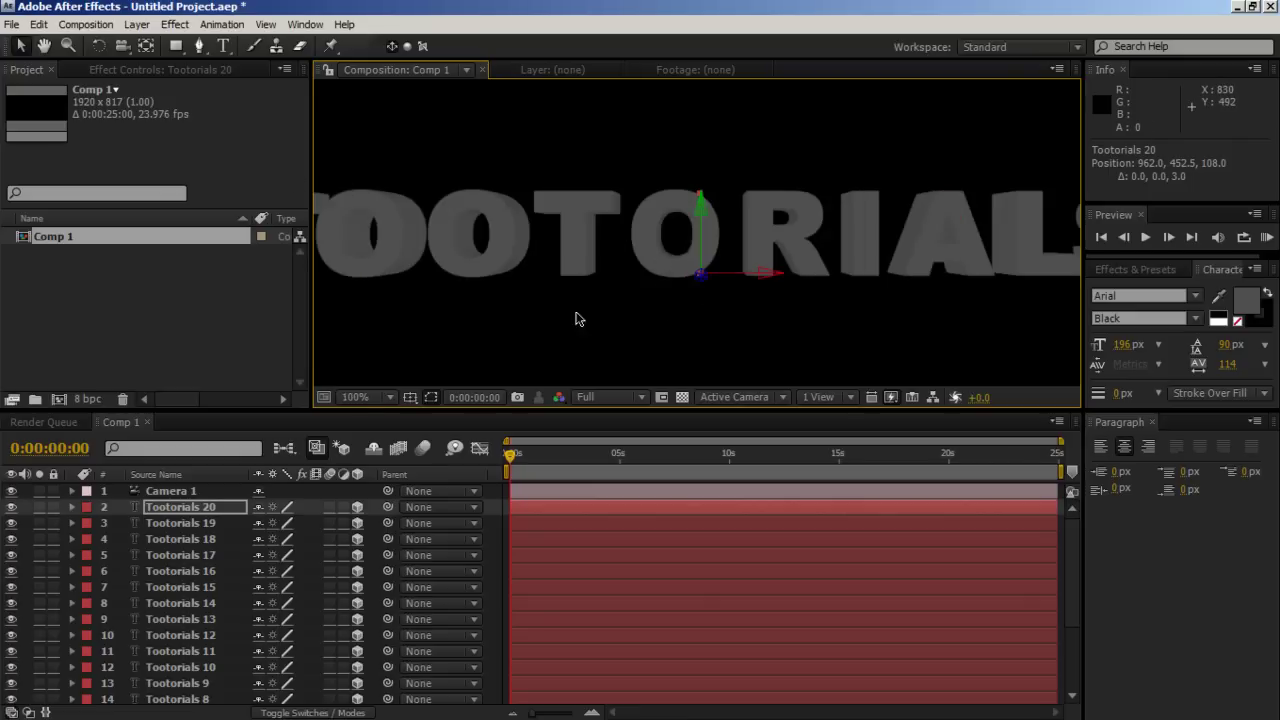
{"action": "key", "text": "c"}
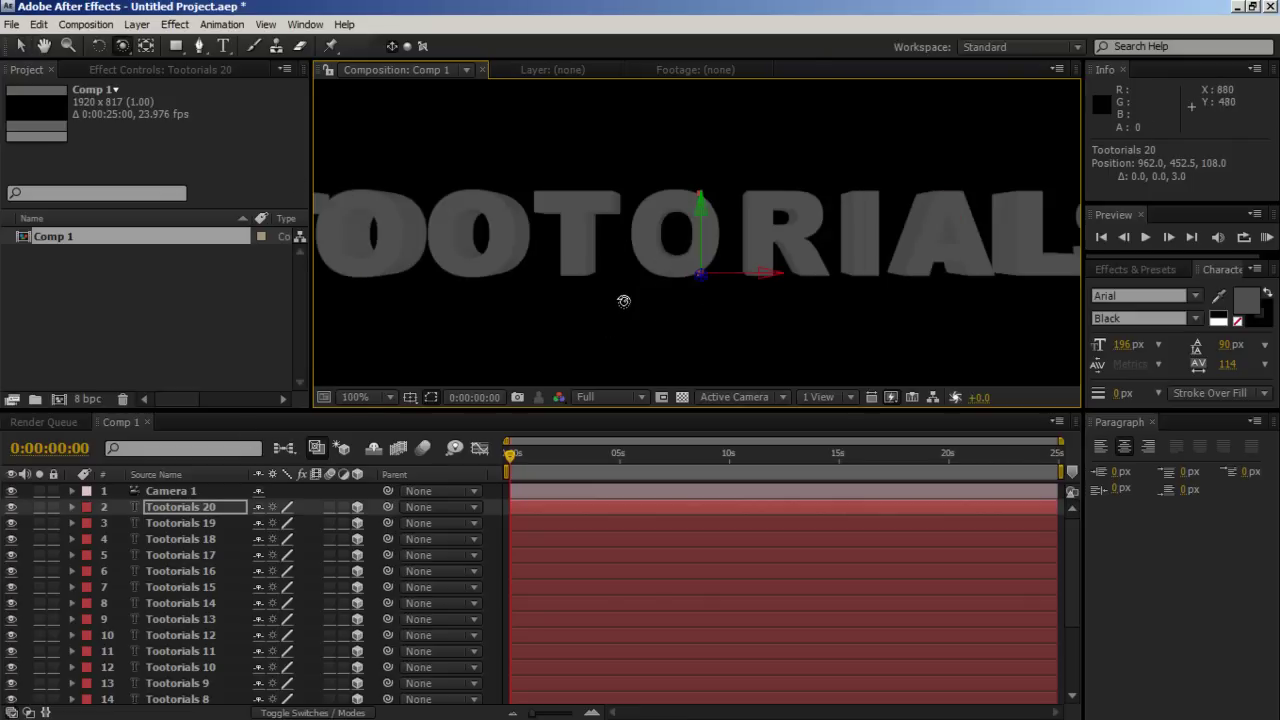
{"action": "left_click_drag", "start_coordinate": [606, 289], "coordinate": [580, 292]}
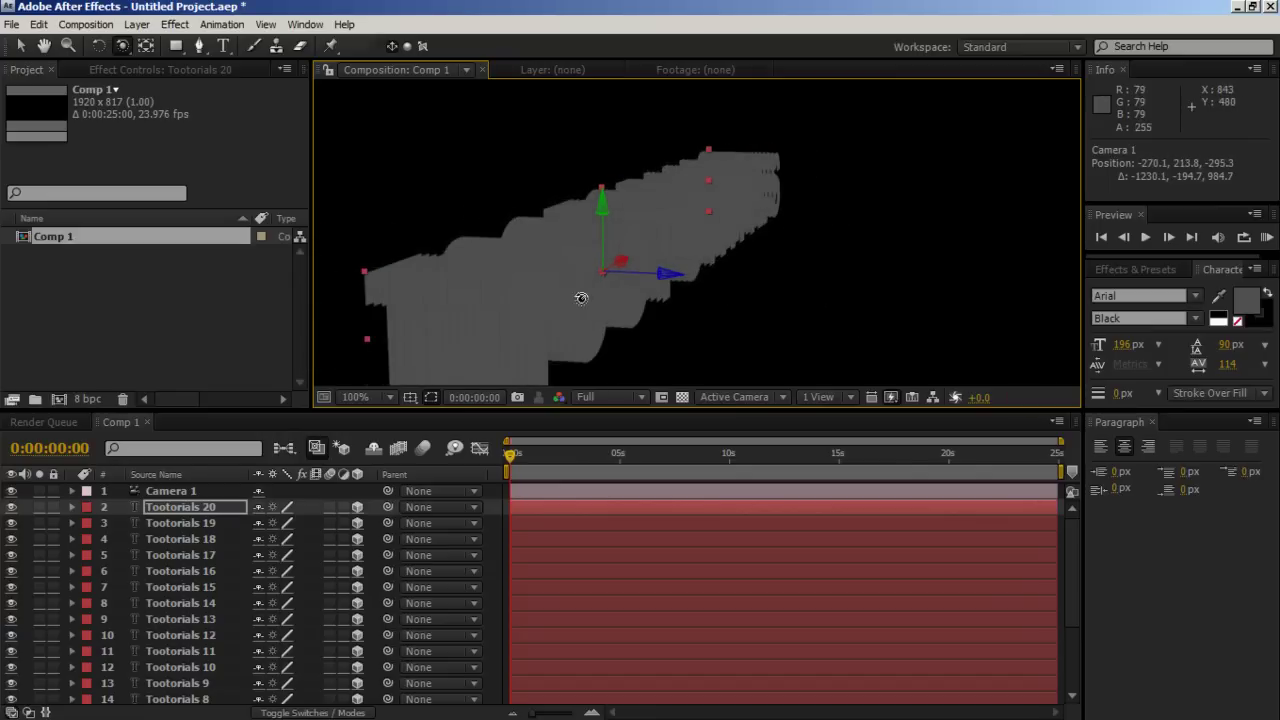
{"action": "key", "text": "period"}
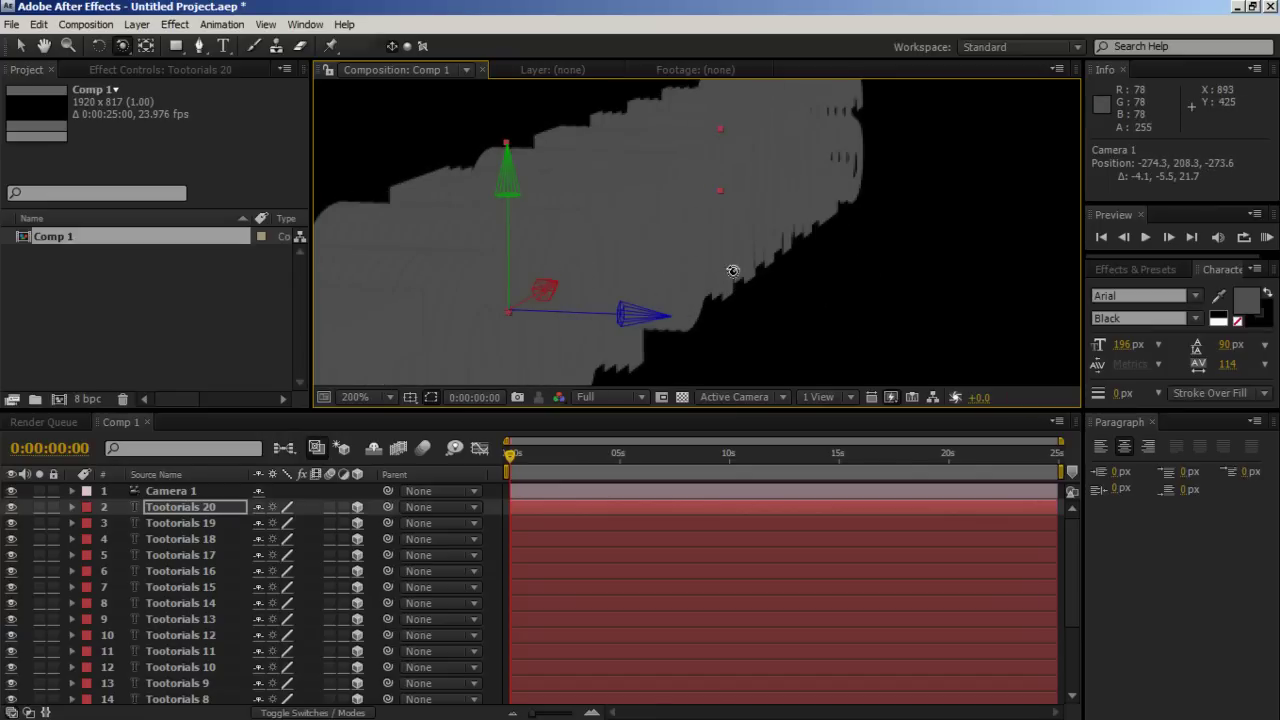
{"action": "left_click_drag", "start_coordinate": [731, 271], "coordinate": [736, 196]}
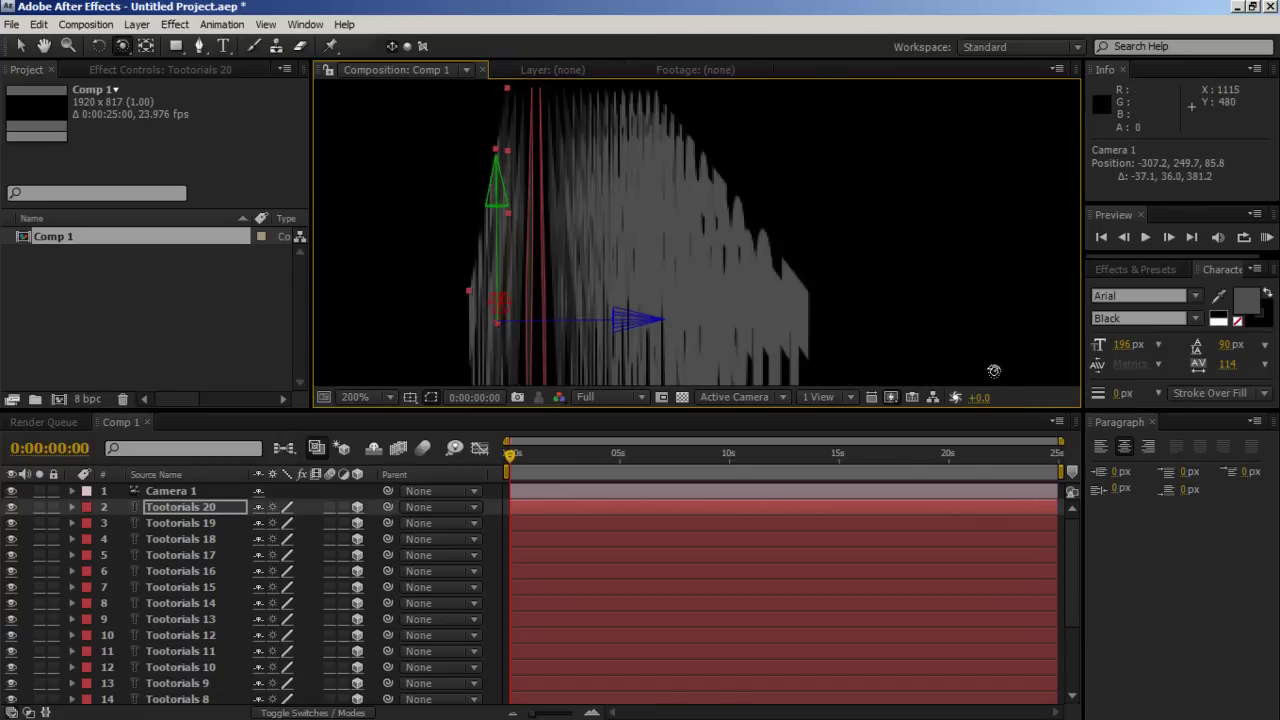
{"action": "left_click_drag", "start_coordinate": [728, 246], "coordinate": [494, 220]}
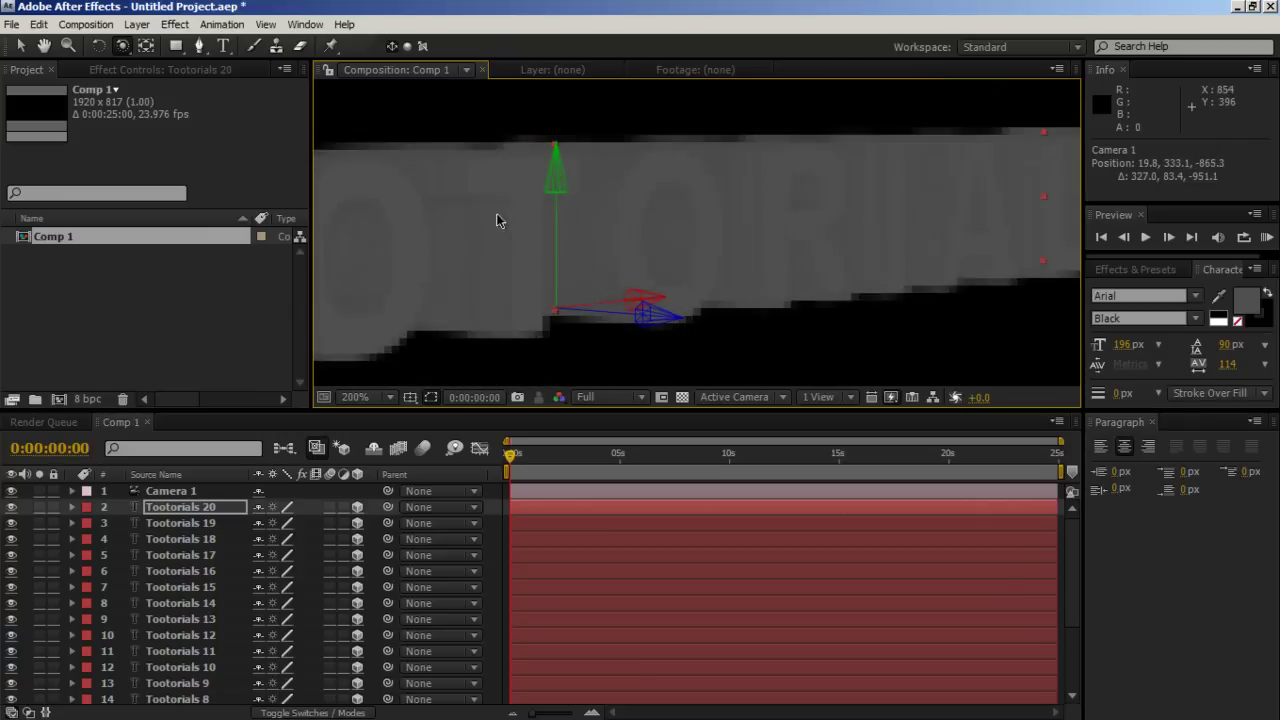
{"action": "key", "text": "ctrl+z"}
{"action": "key", "text": "ctrl+z"}
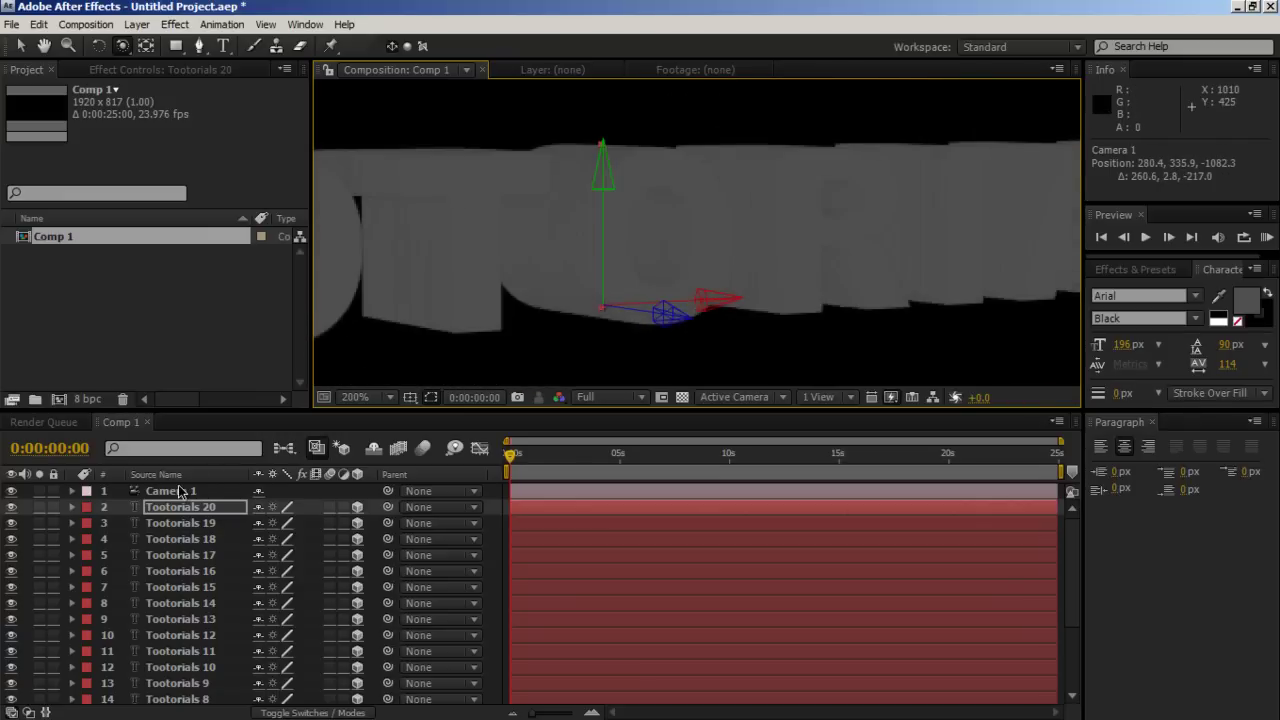
Reset Camera 1's Position so it faces the text head-on
{"action": "left_click", "coordinate": [181, 490]}
{"action": "key", "text": "p"}
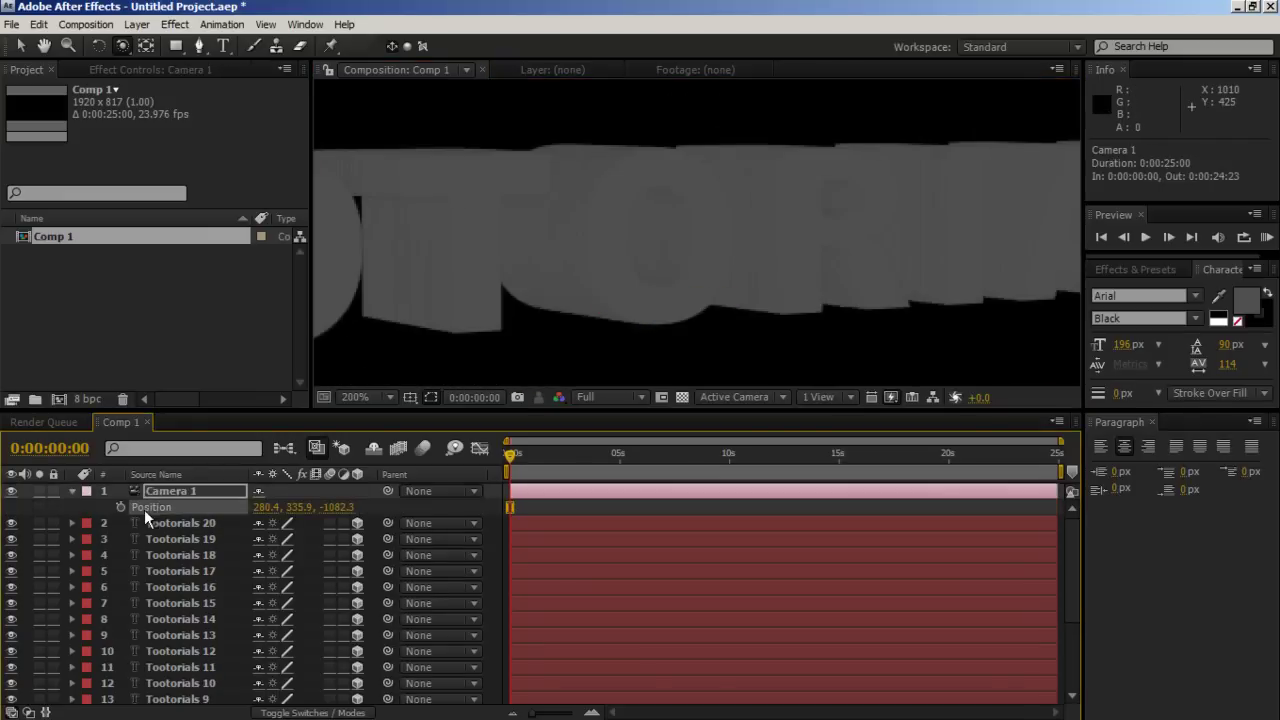
{"action": "right_click", "coordinate": [144, 508]}
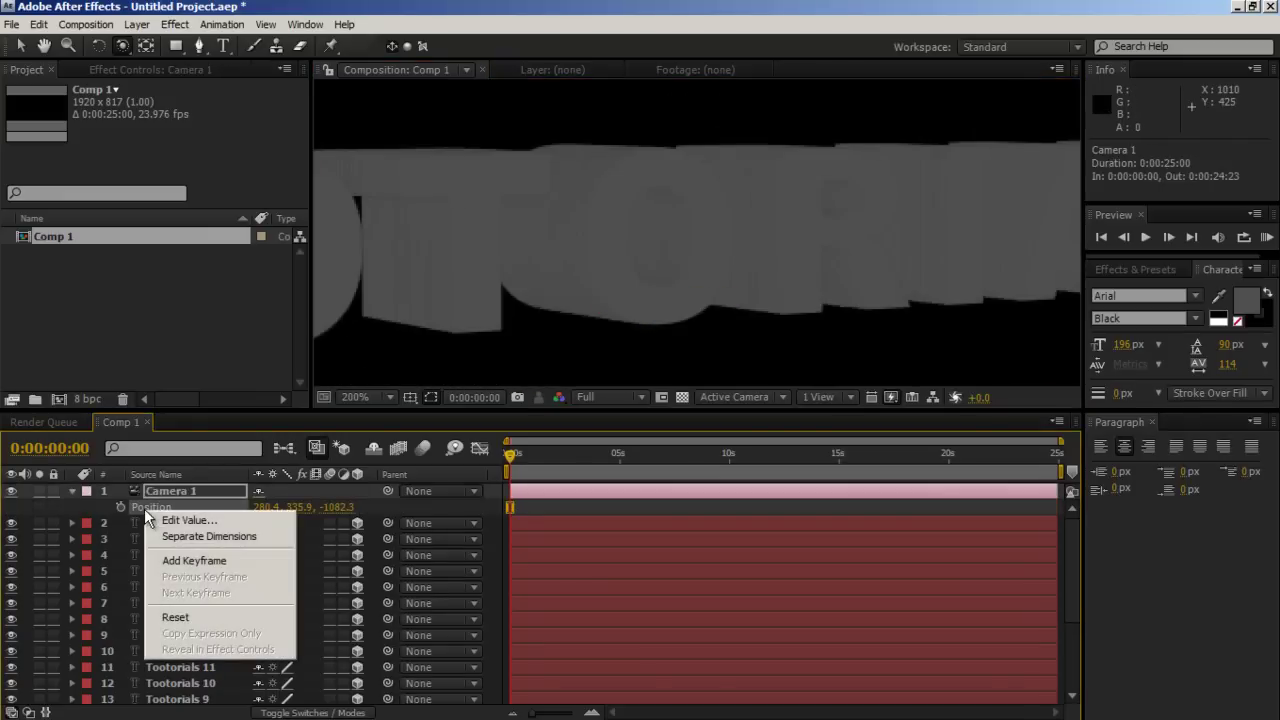
{"action": "left_click", "coordinate": [176, 618]}
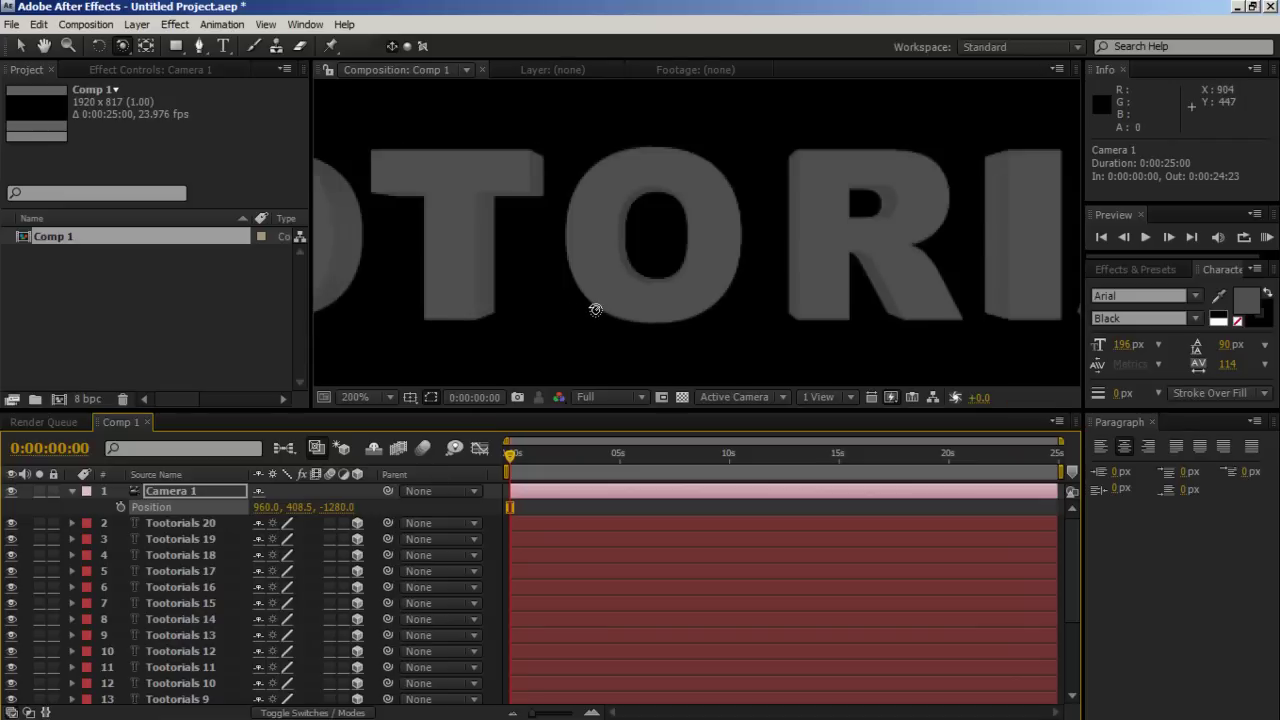
Dolly Camera 1 back to a Z position of -1640
{"action": "scroll", "coordinate": [595, 310], "scroll_direction": "down", "scroll_amount": 2}
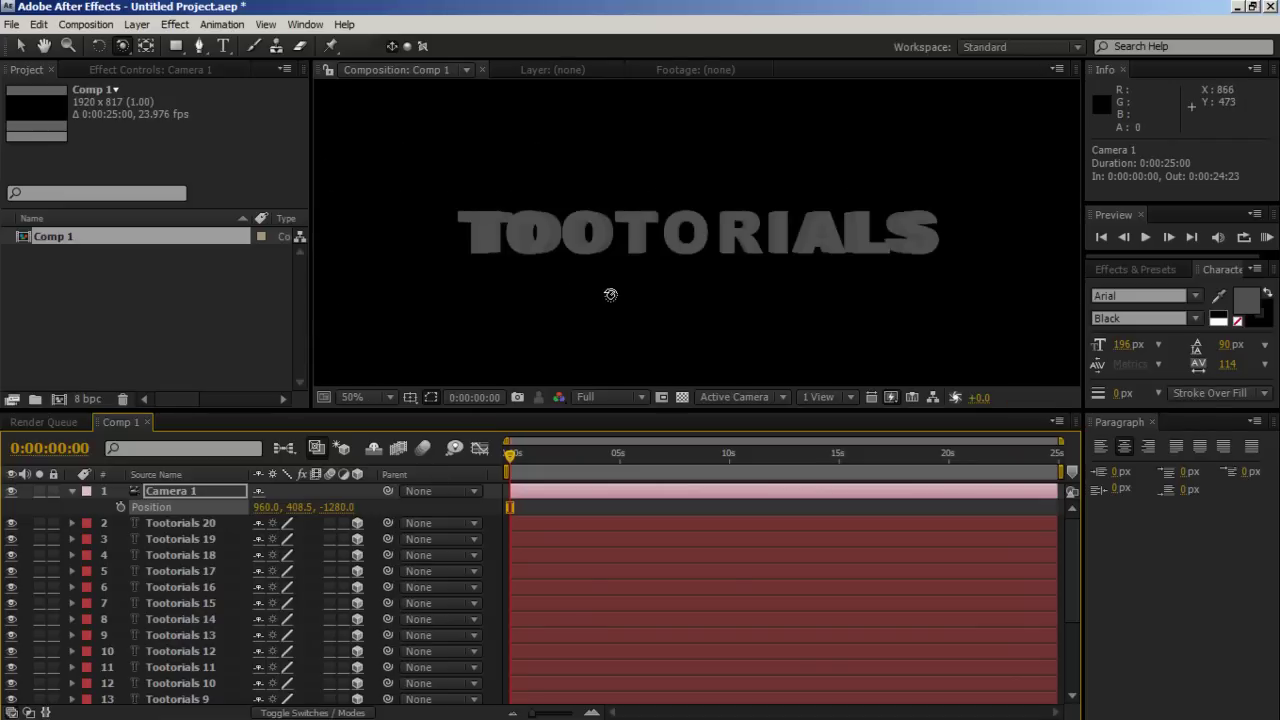
{"action": "scroll", "coordinate": [611, 294], "scroll_direction": "up", "scroll_amount": 1}
{"action": "key", "text": "c"}
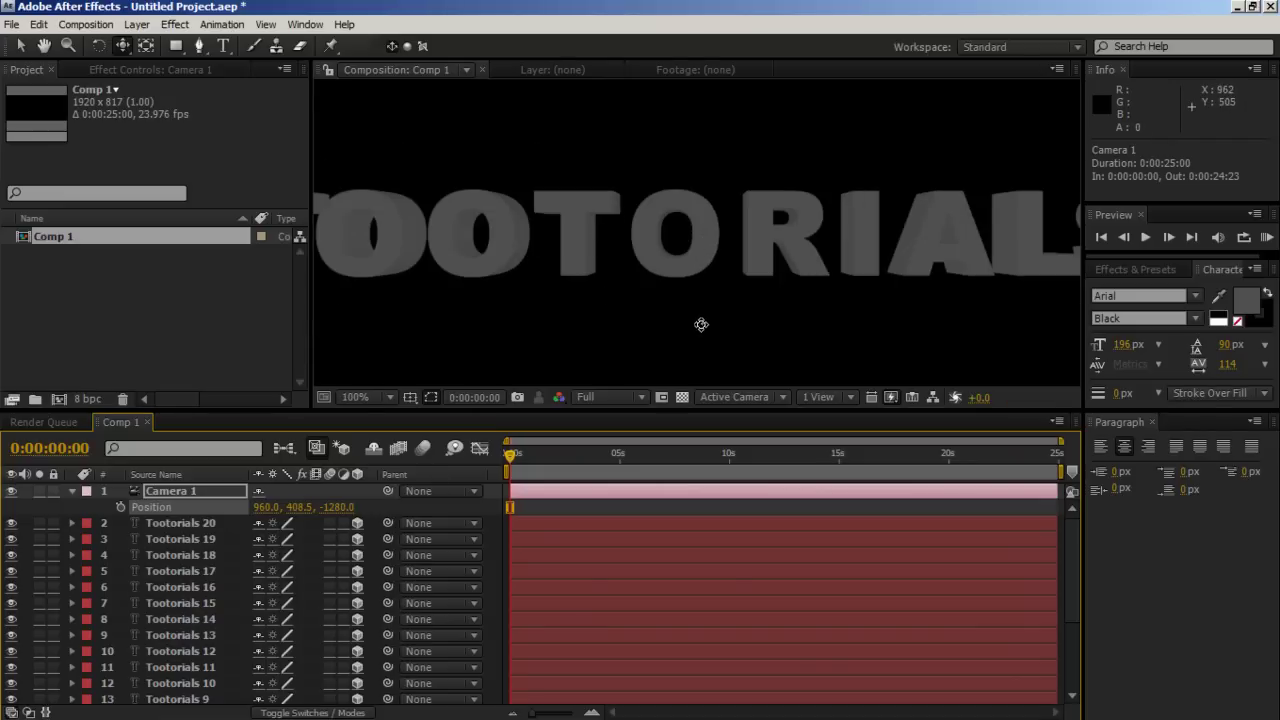
{"action": "left_click_drag", "start_coordinate": [704, 307], "coordinate": [723, 491]}
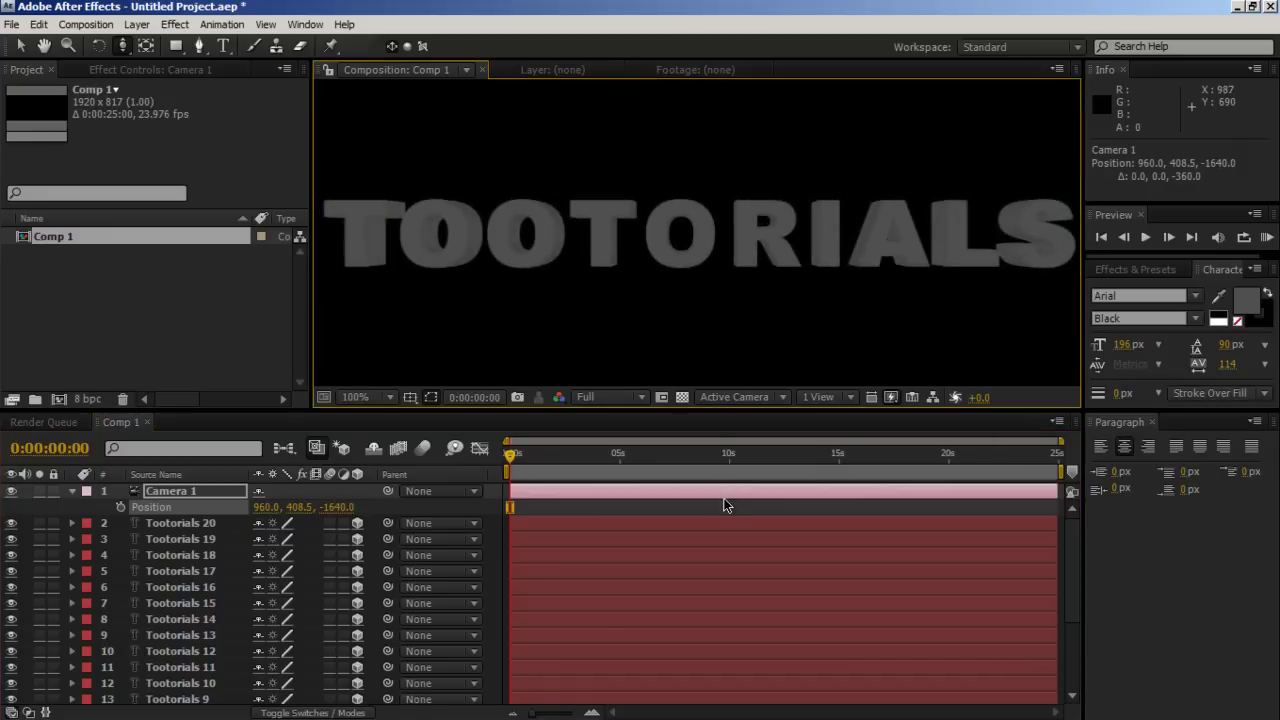
Collapse Camera 1 and solo the Tootorials 2 layer so only its flat lettering shows
{"action": "left_click", "coordinate": [73, 491]}
{"action": "scroll", "coordinate": [231, 604], "scroll_direction": "down", "scroll_amount": 3}
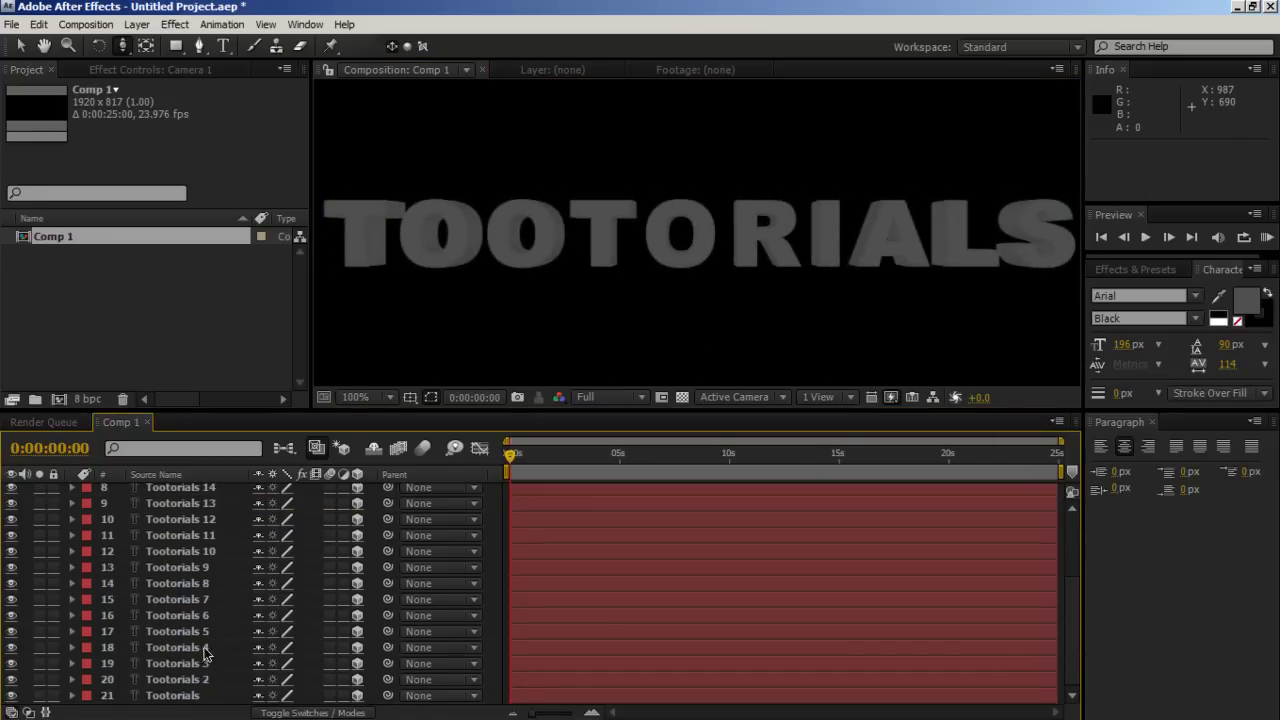
{"action": "left_click", "coordinate": [190, 680]}
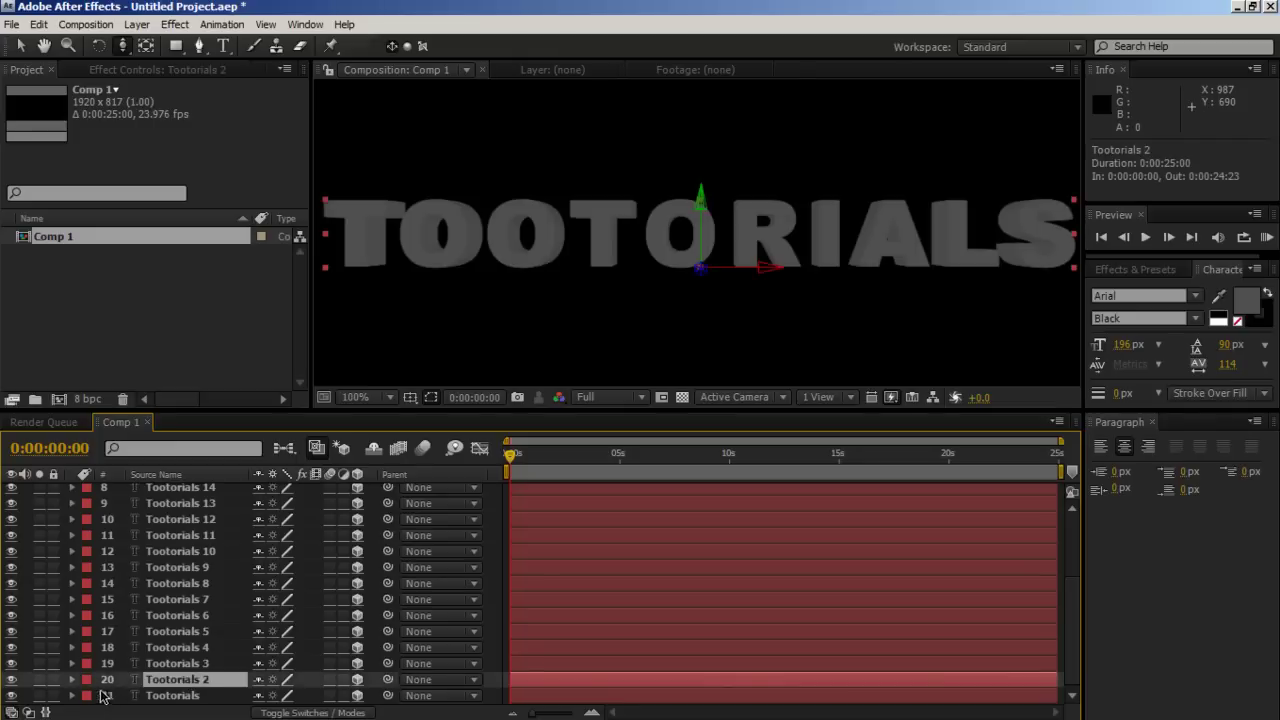
{"action": "left_click", "coordinate": [39, 680]}
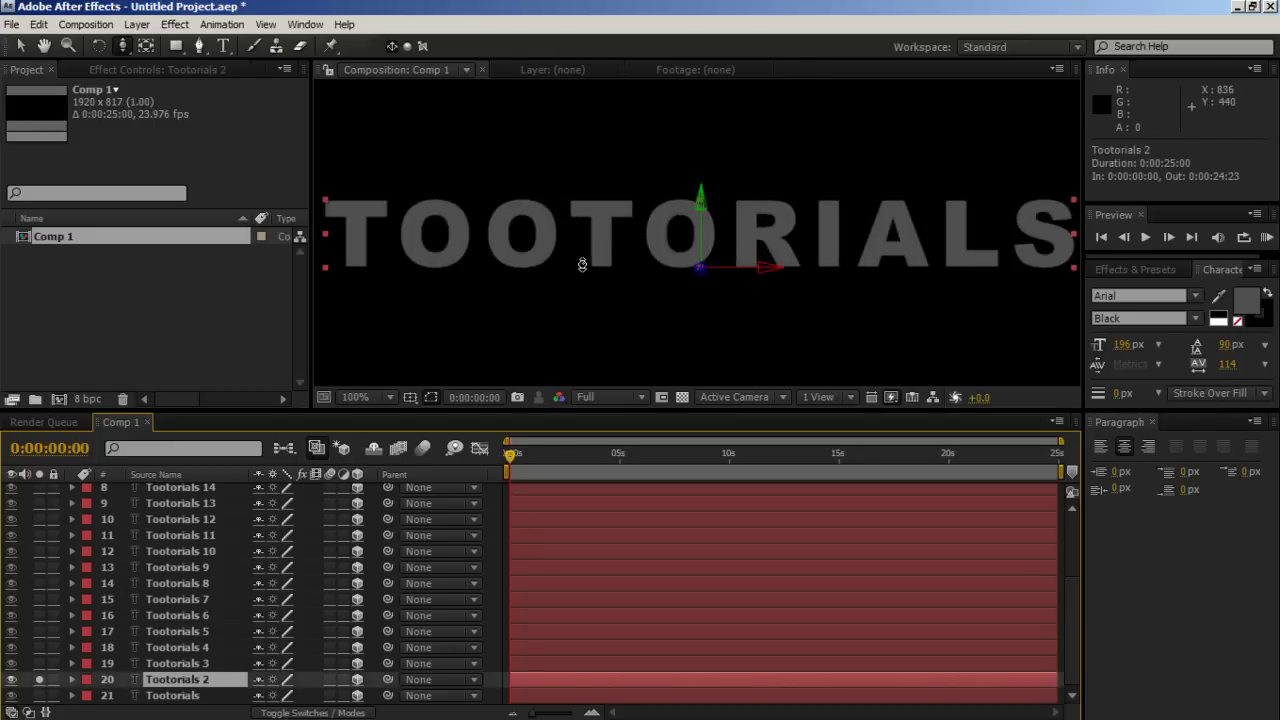
{"action": "left_click", "coordinate": [176, 25]}
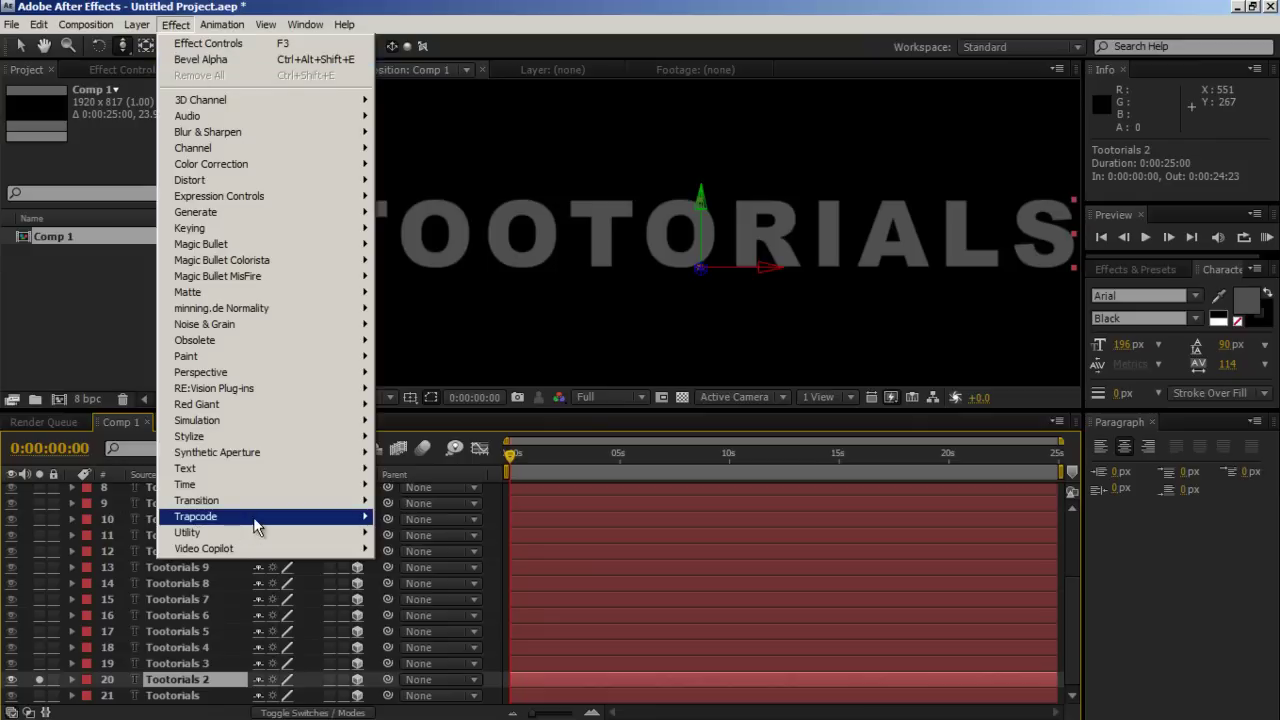
Apply Bevel Alpha to Tootorials 2 with Edge Thickness 3.80 and Light Angle -60°
{"action": "mouse_move", "coordinate": [214, 372]}
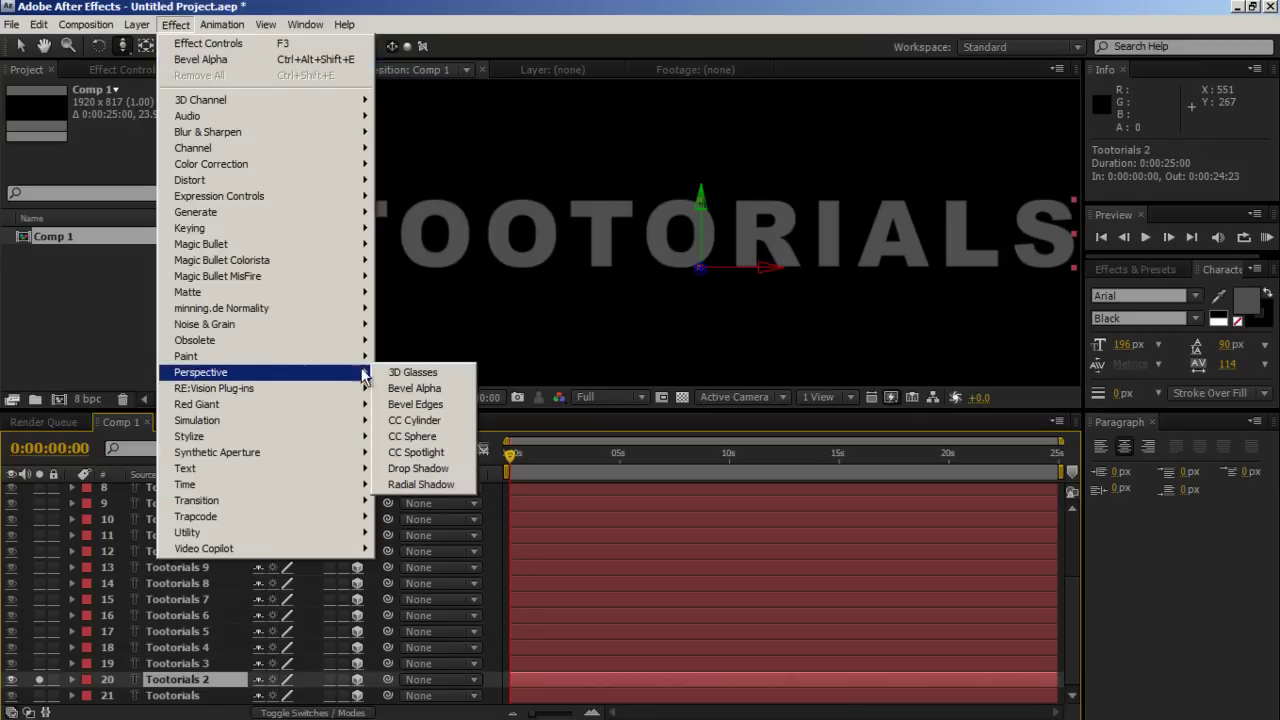
{"action": "left_click", "coordinate": [415, 388]}
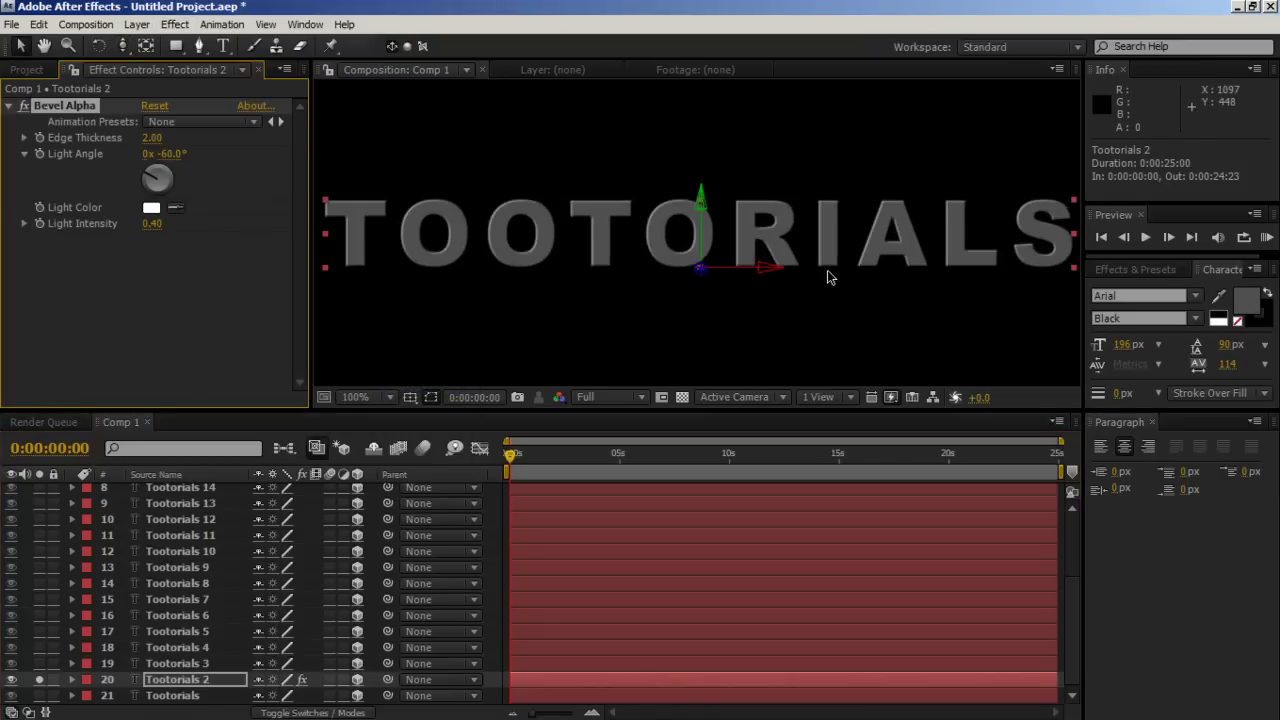
{"action": "left_click_drag", "start_coordinate": [172, 172], "coordinate": [154, 175]}
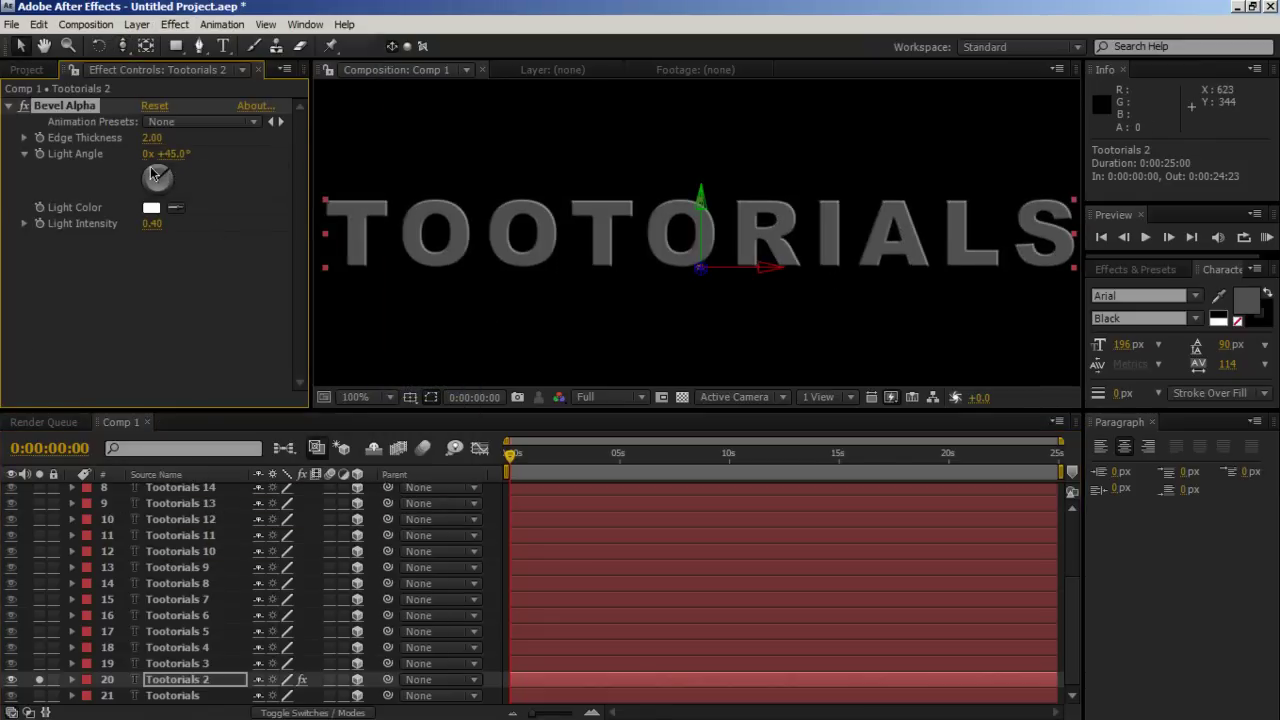
{"action": "left_click", "coordinate": [162, 155]}
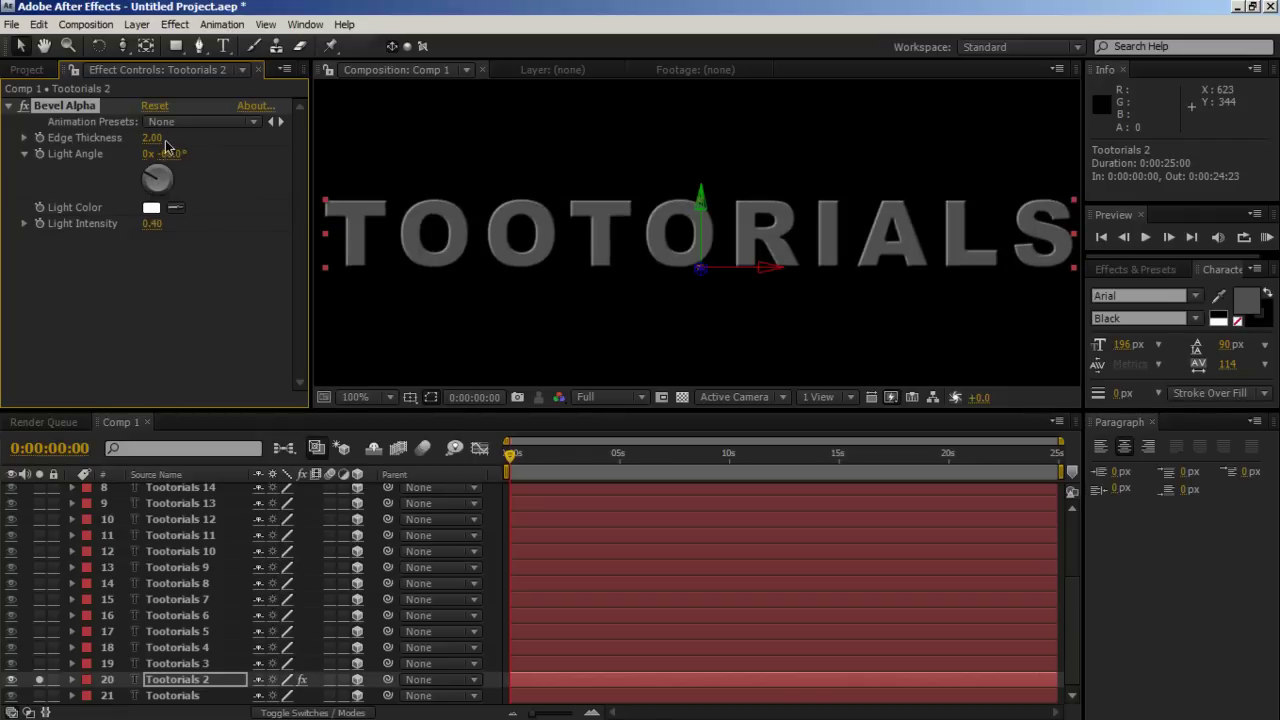
{"action": "left_click_drag", "start_coordinate": [151, 138], "coordinate": [181, 139]}
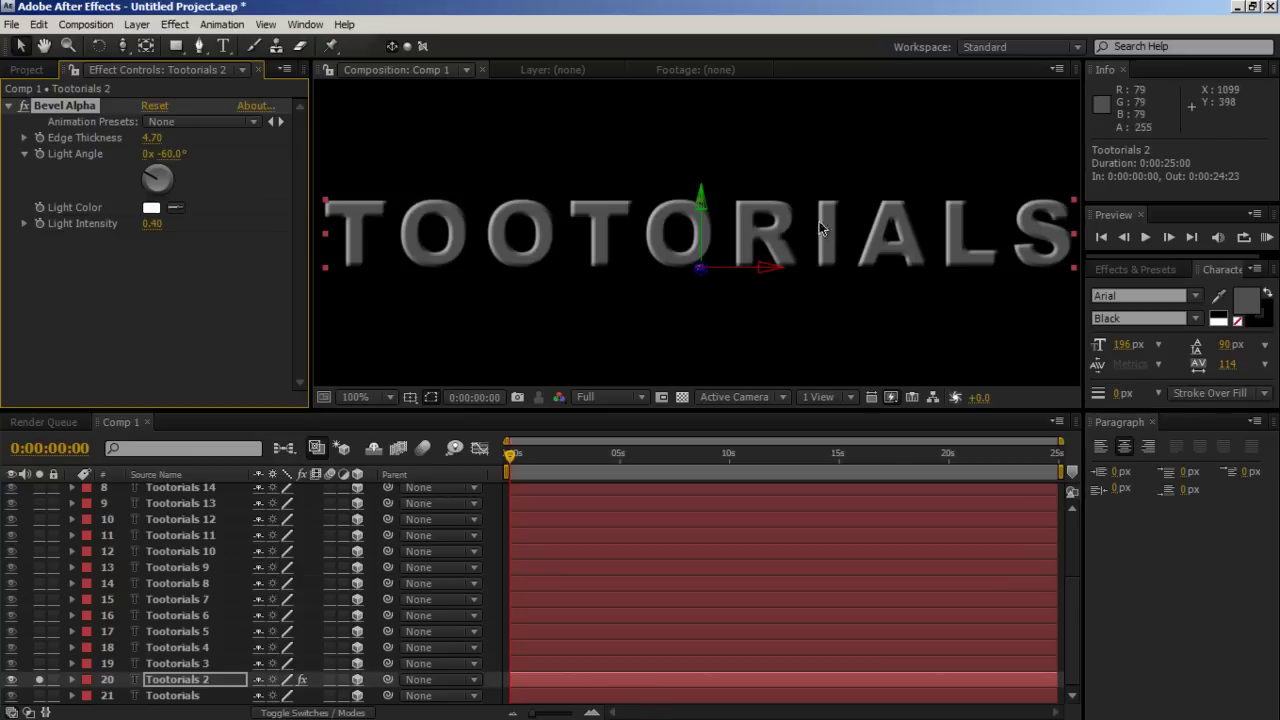
{"action": "left_click_drag", "start_coordinate": [149, 139], "coordinate": [143, 140]}
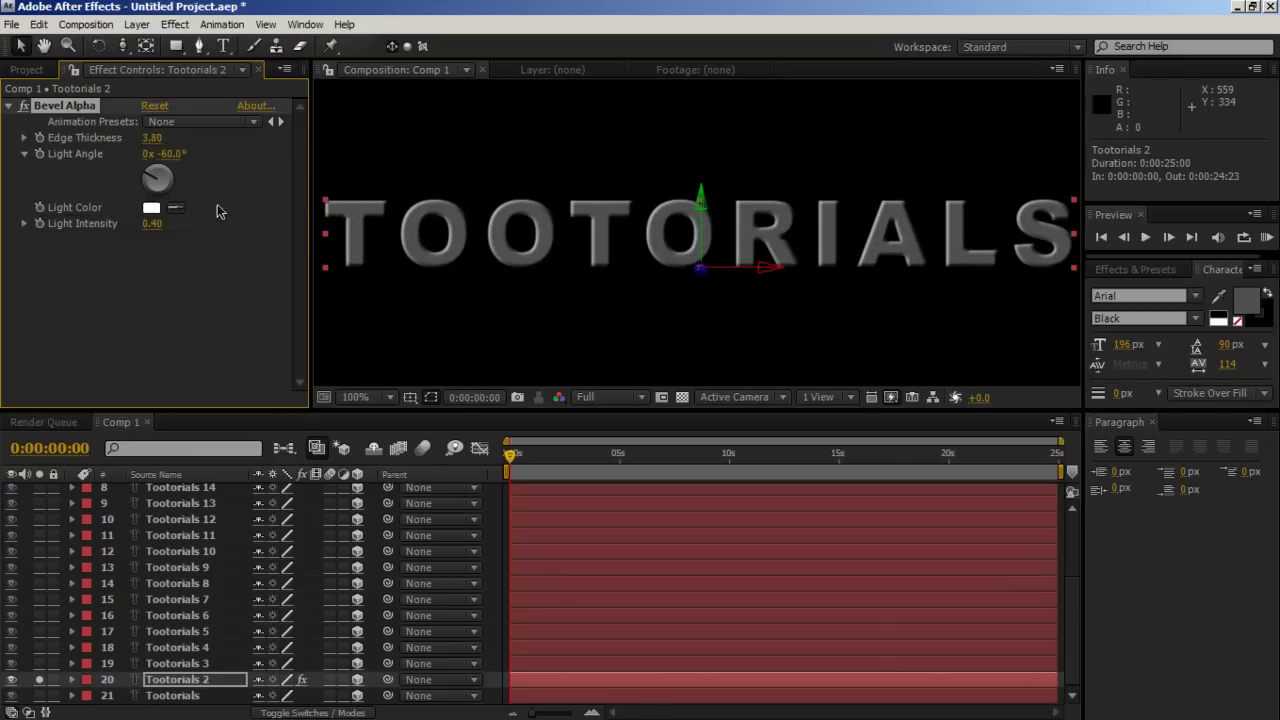
Copy the Bevel Alpha effect from Tootorials 2
{"action": "right_click", "coordinate": [59, 110]}
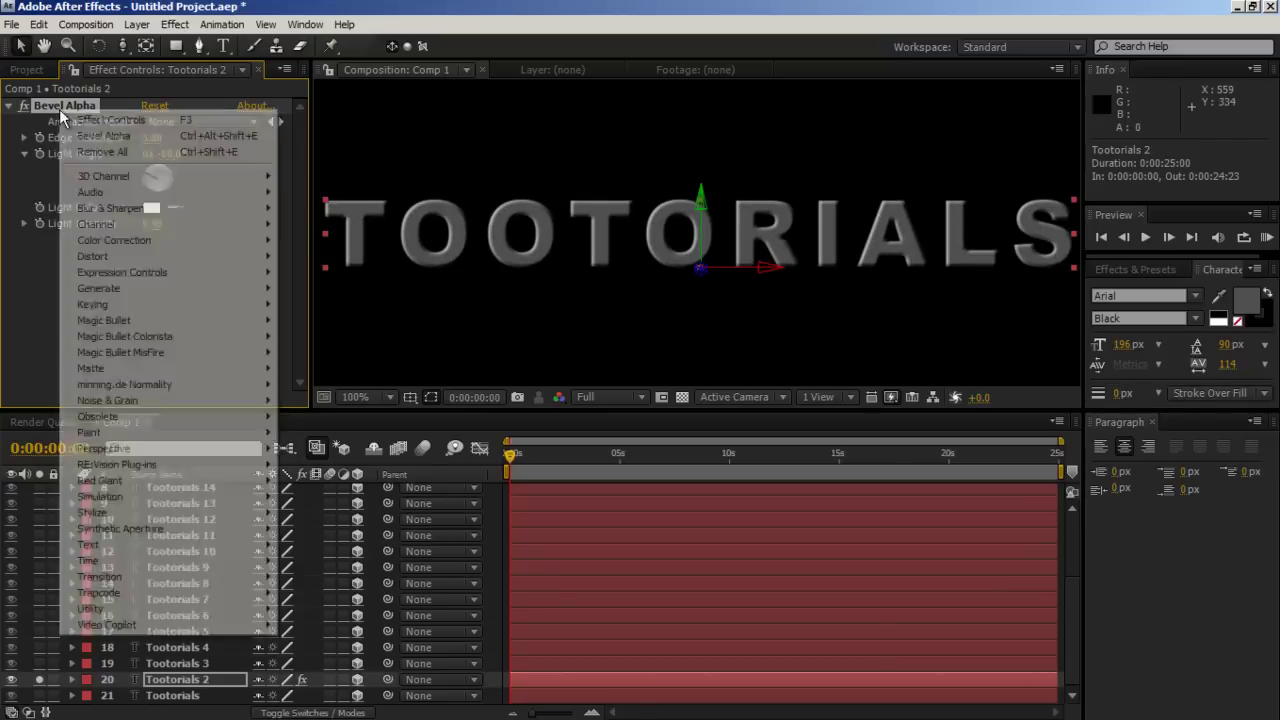
{"action": "key", "text": "Escape"}
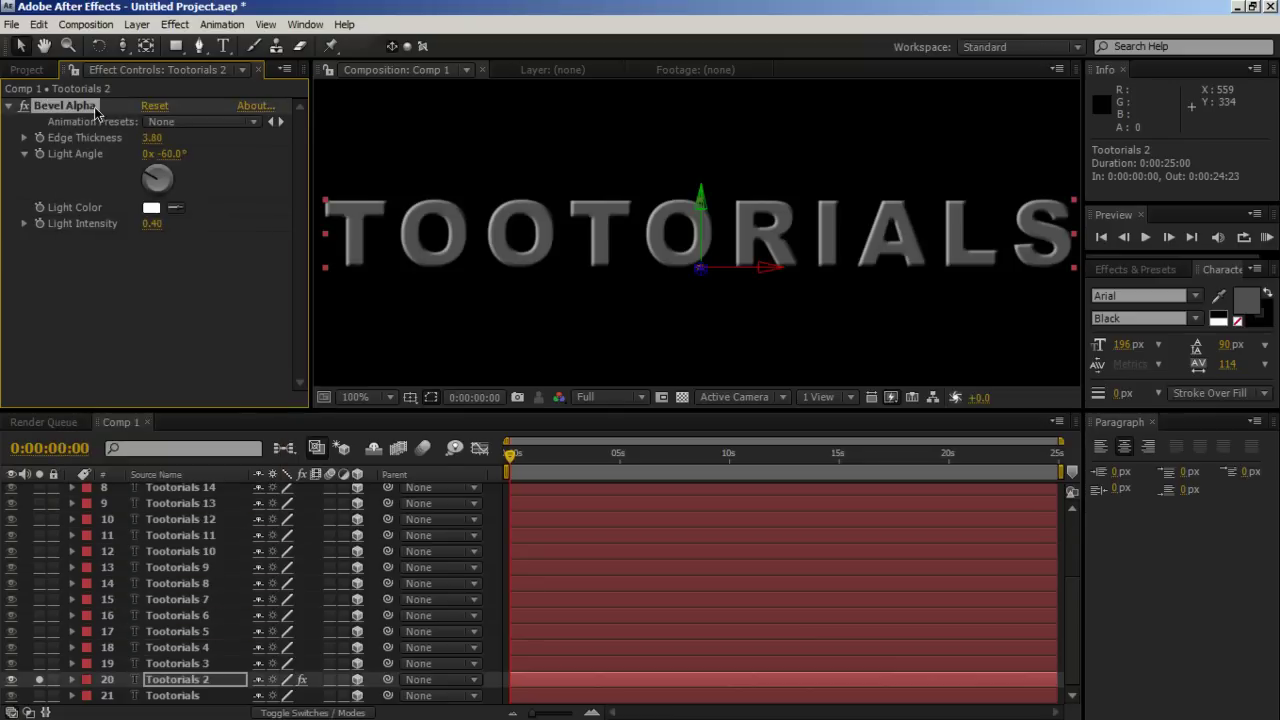
{"action": "left_click", "coordinate": [39, 25]}
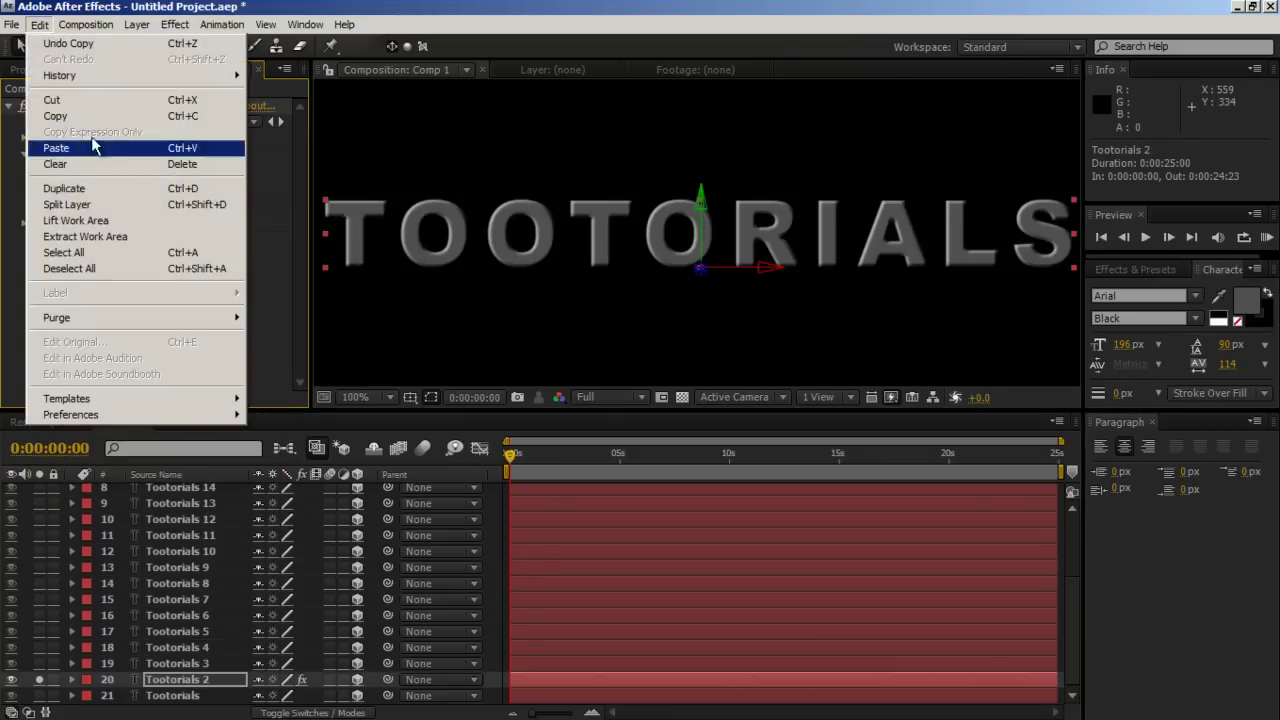
{"action": "left_click", "coordinate": [58, 116]}
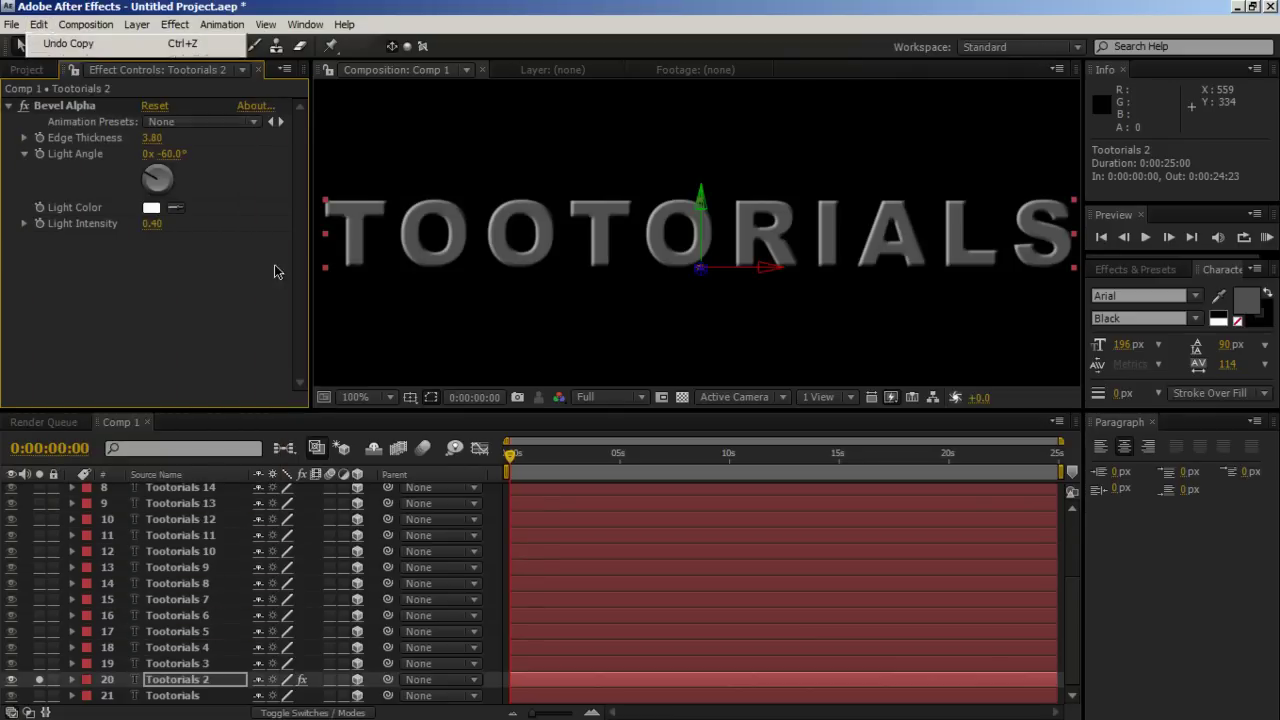
Add a camera and paste Bevel Alpha onto layers Tootorials 3 through Tootorials 20
{"action": "left_click", "coordinate": [198, 664]}
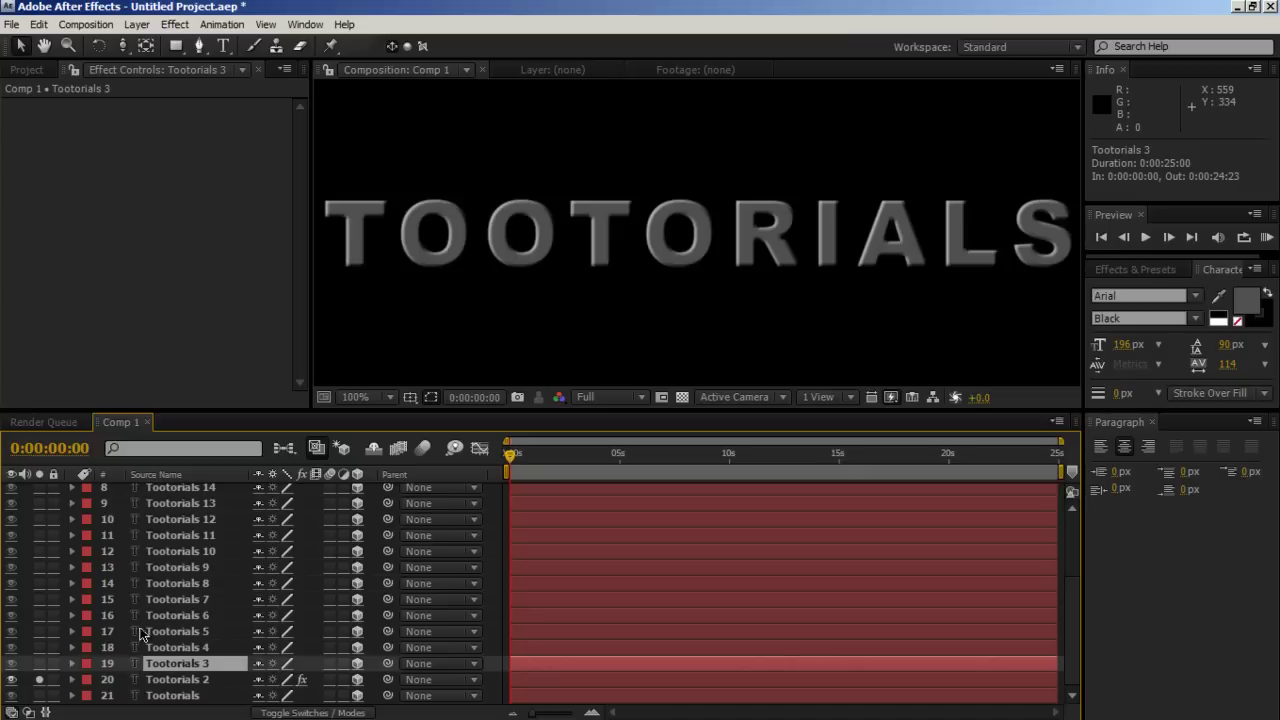
{"action": "key", "text": "ctrl+alt+shift+c"}
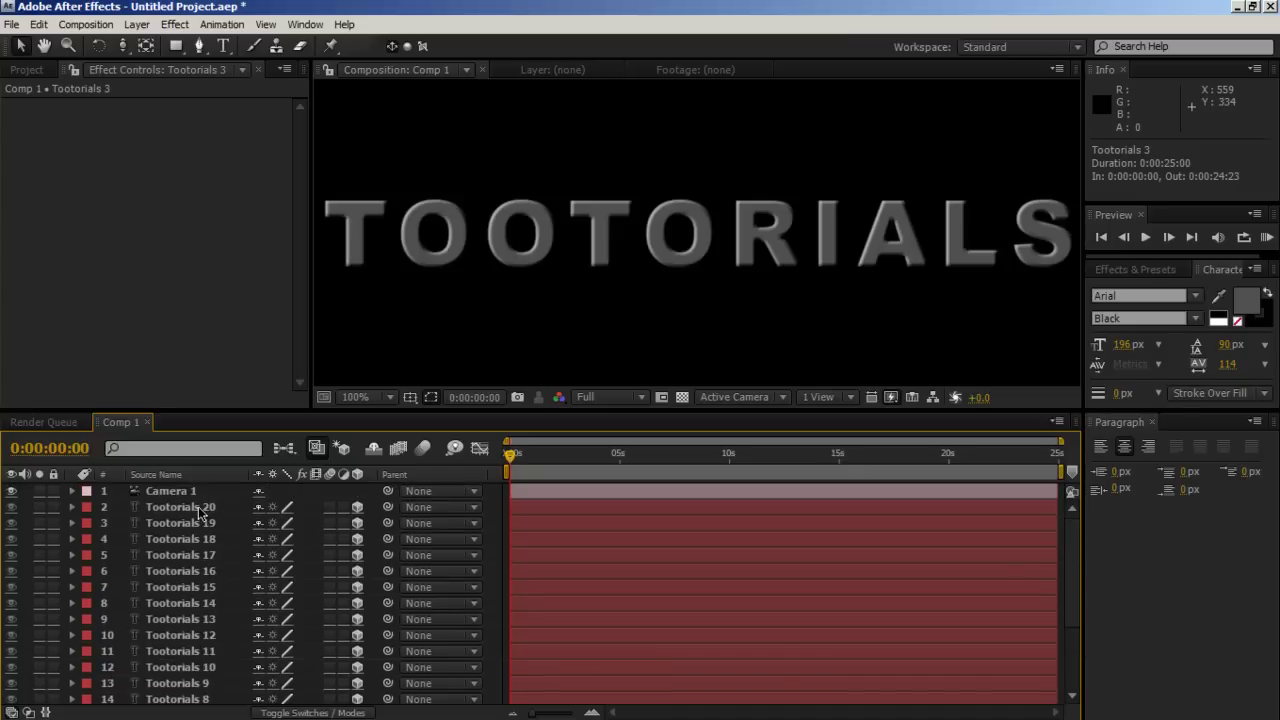
{"action": "left_click", "coordinate": [200, 510], "text": "shift"}
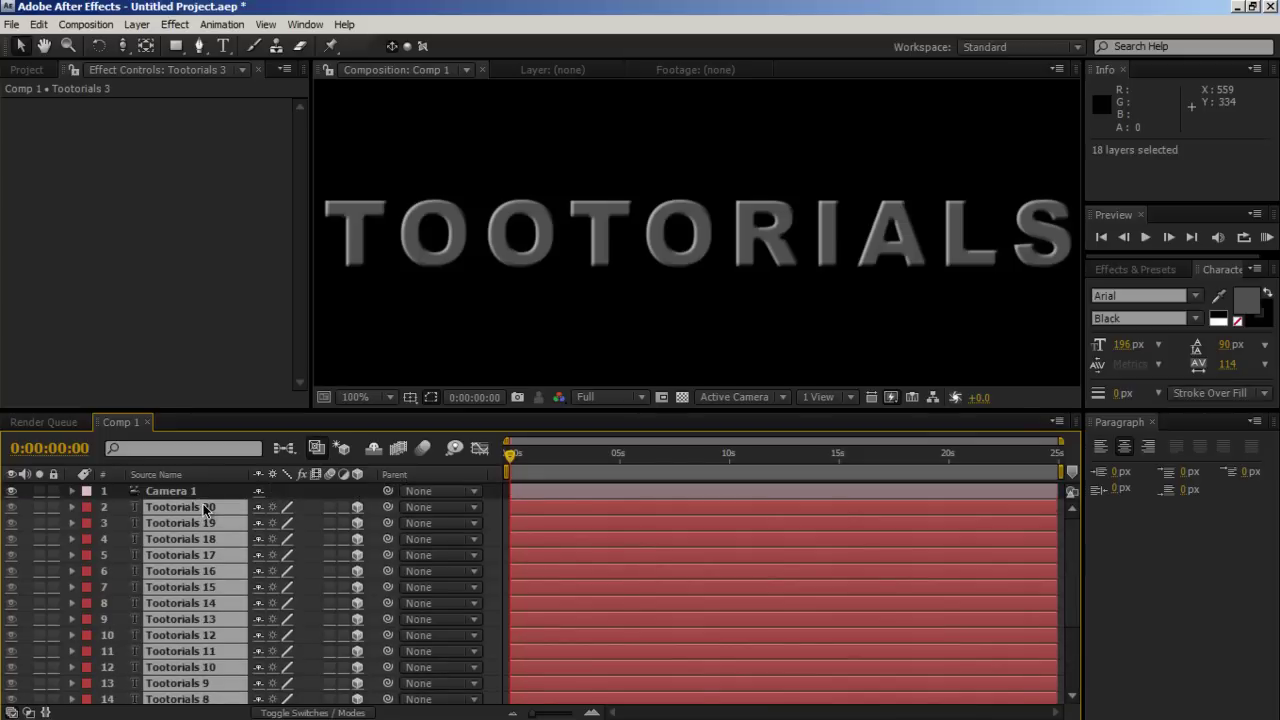
{"action": "key", "text": "ctrl+alt+shift+e"}
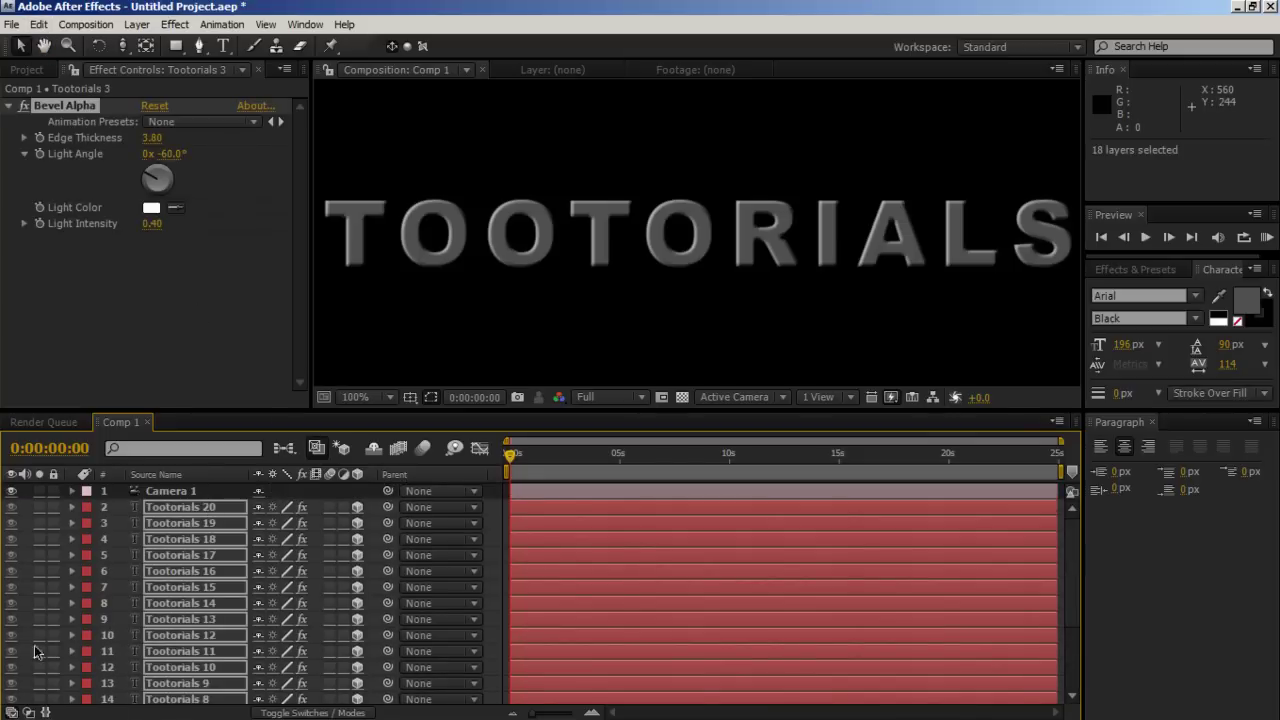
{"action": "scroll", "coordinate": [86, 663], "scroll_direction": "down", "scroll_amount": 3}
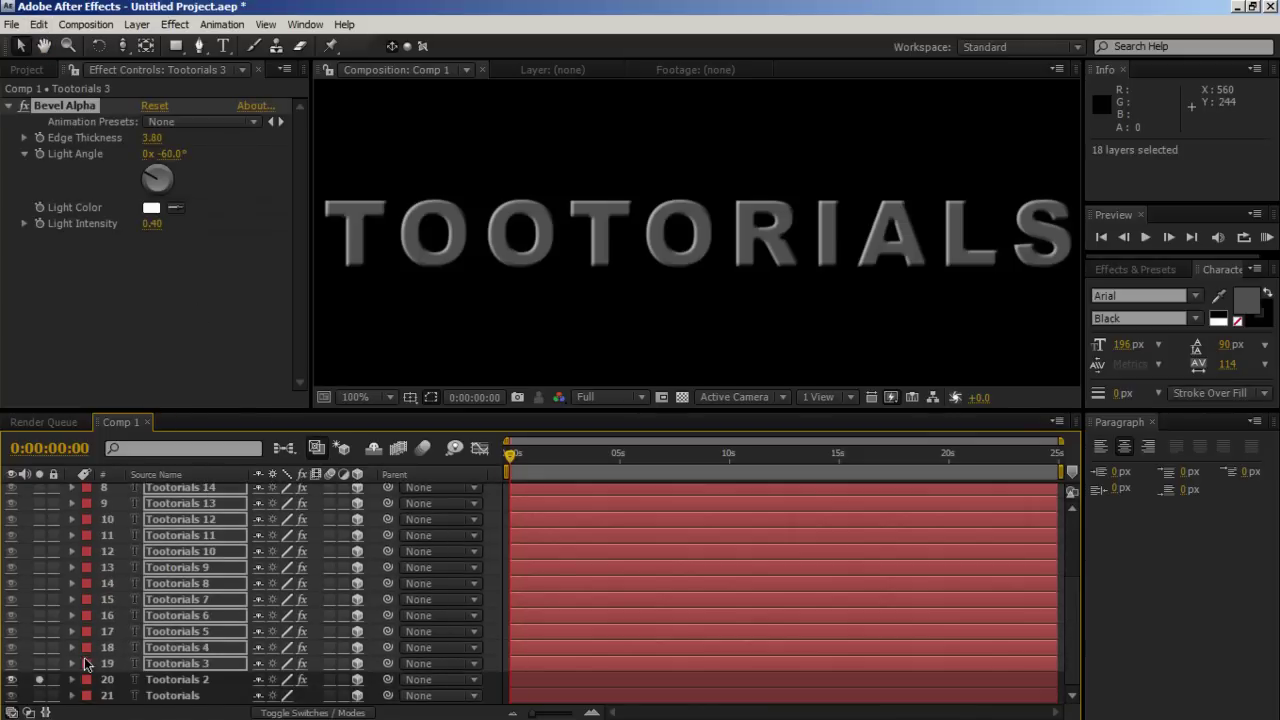
Unsolo Tootorials 2 and orbit the camera around the full bevelled extrusion
{"action": "left_click", "coordinate": [40, 680]}
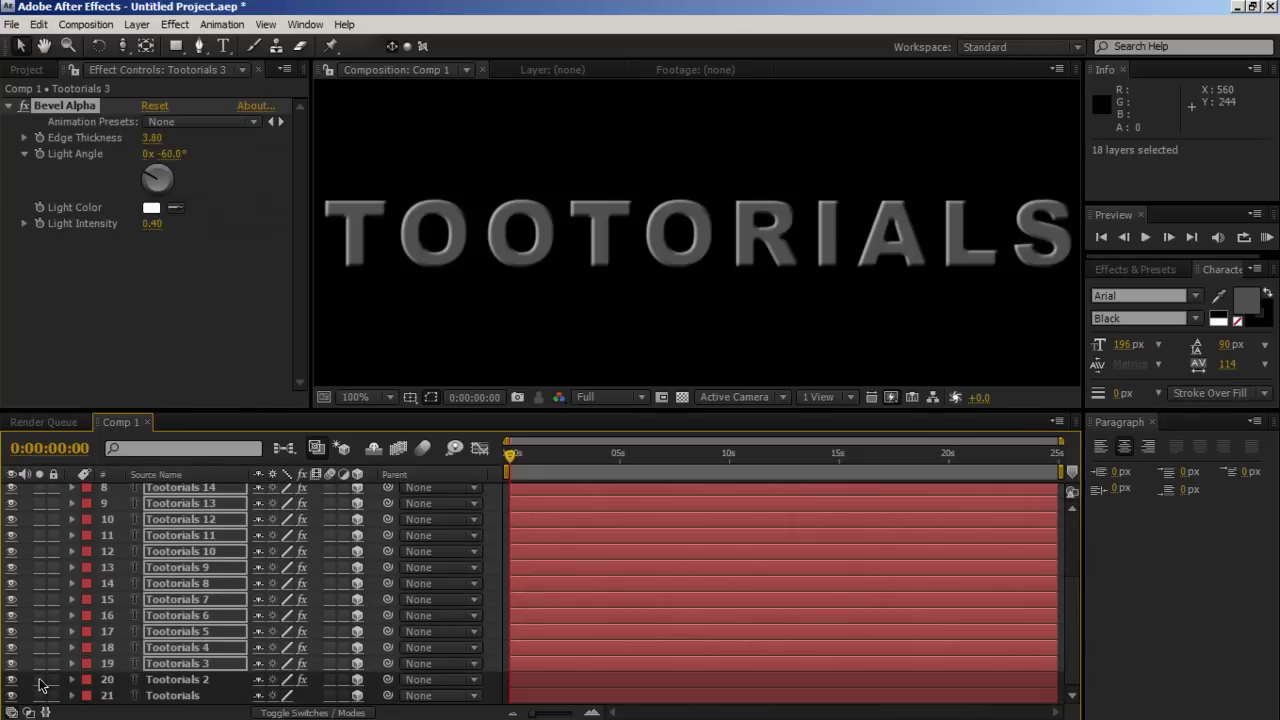
{"action": "left_click", "coordinate": [113, 387]}
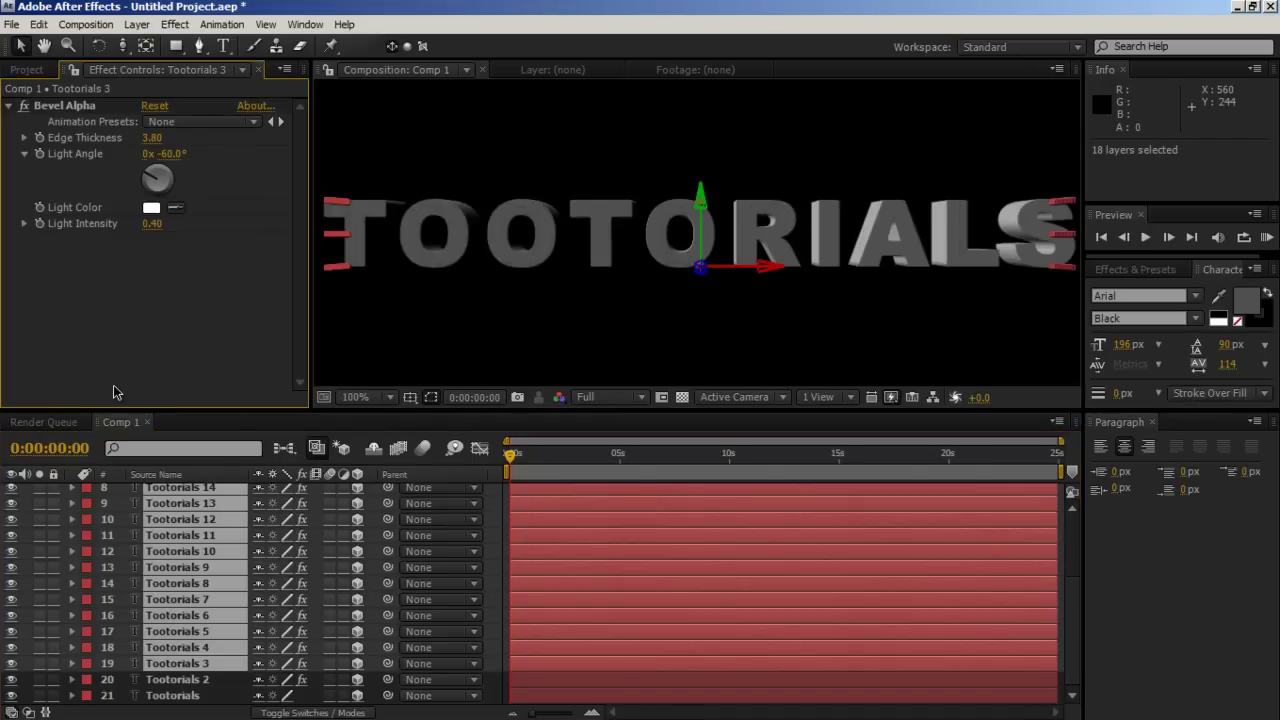
{"action": "left_click", "coordinate": [494, 681]}
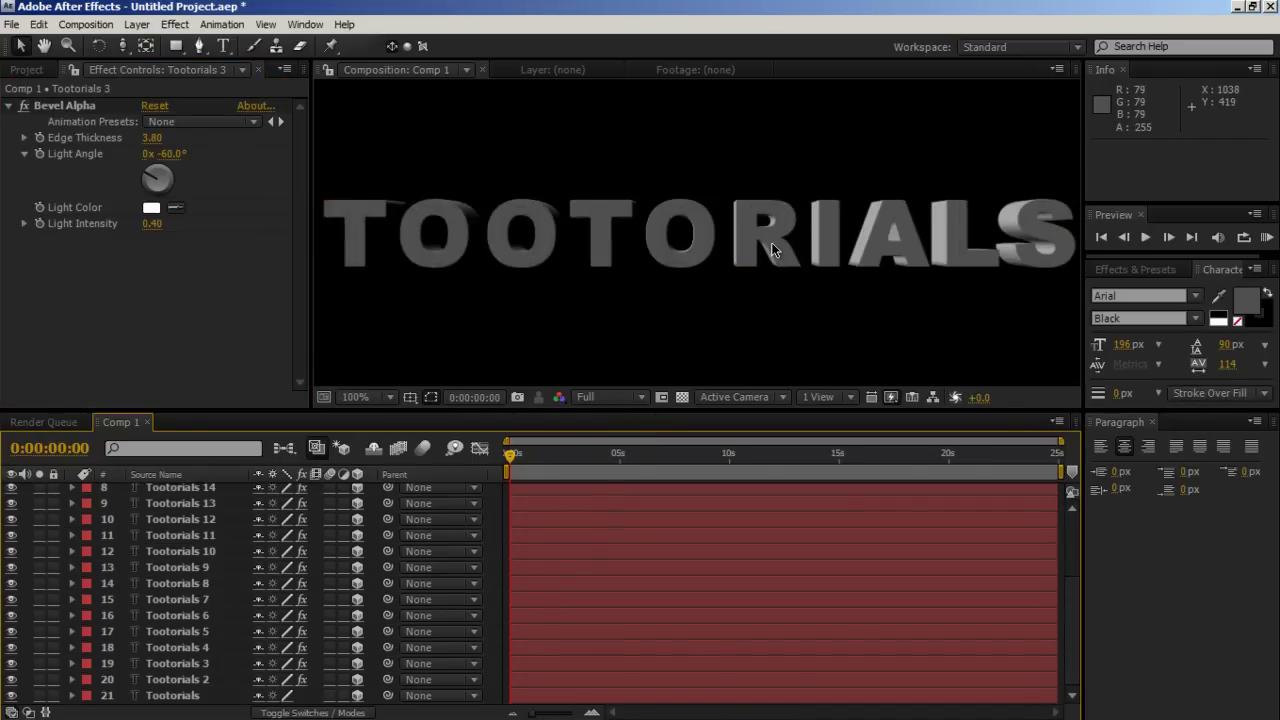
{"action": "key", "text": "c"}
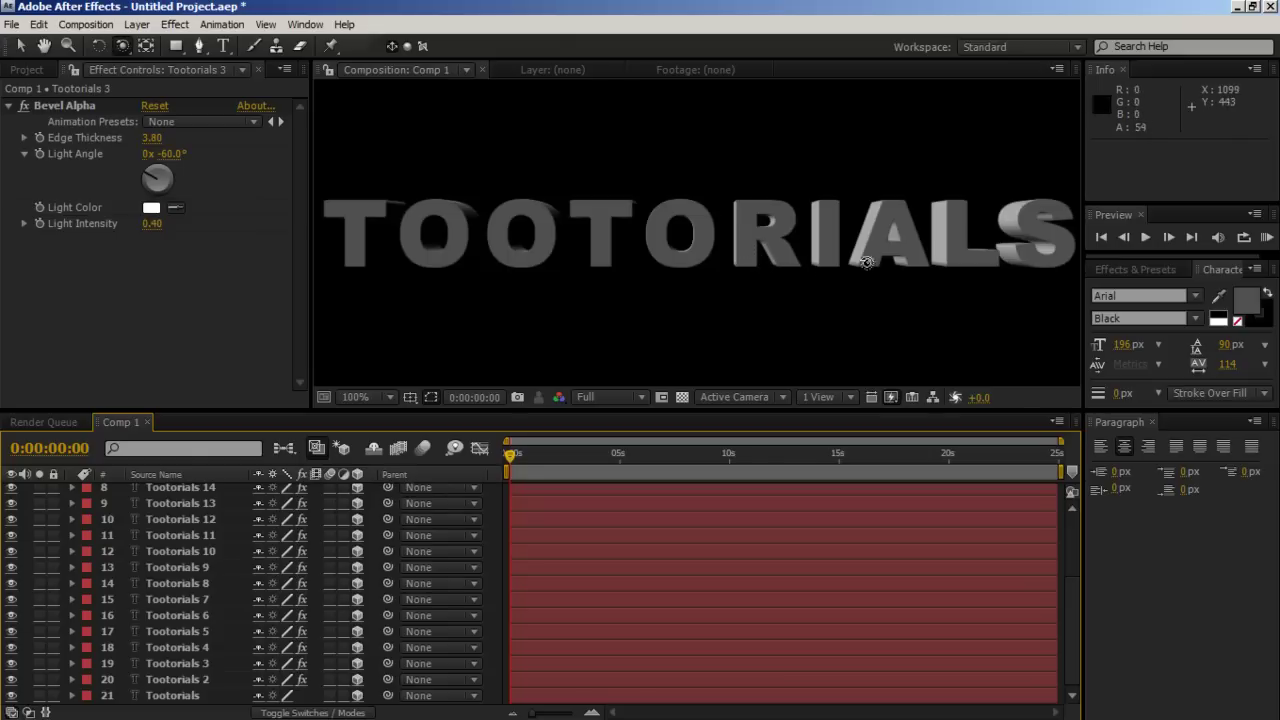
{"action": "left_click_drag", "start_coordinate": [866, 262], "coordinate": [605, 330]}
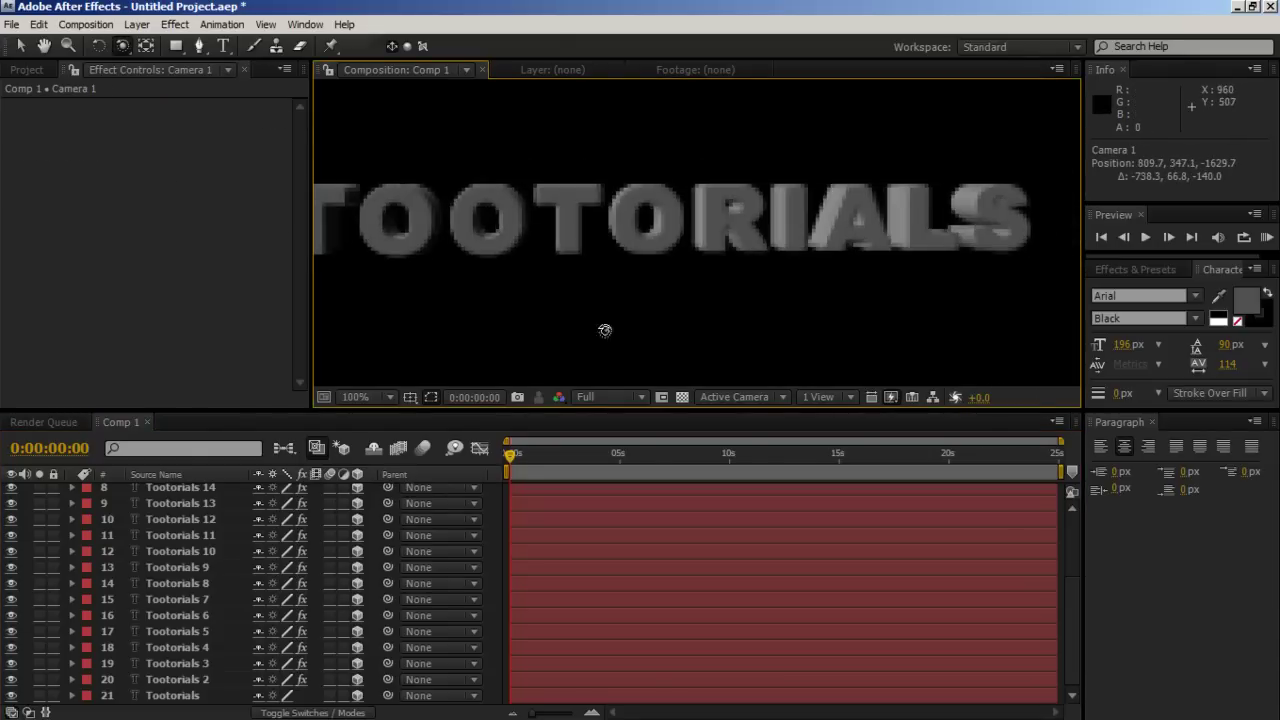
Reset Camera 1's Position to its default and collapse its properties
{"action": "scroll", "coordinate": [220, 620], "scroll_direction": "up", "scroll_amount": 3}
{"action": "left_click", "coordinate": [188, 491]}
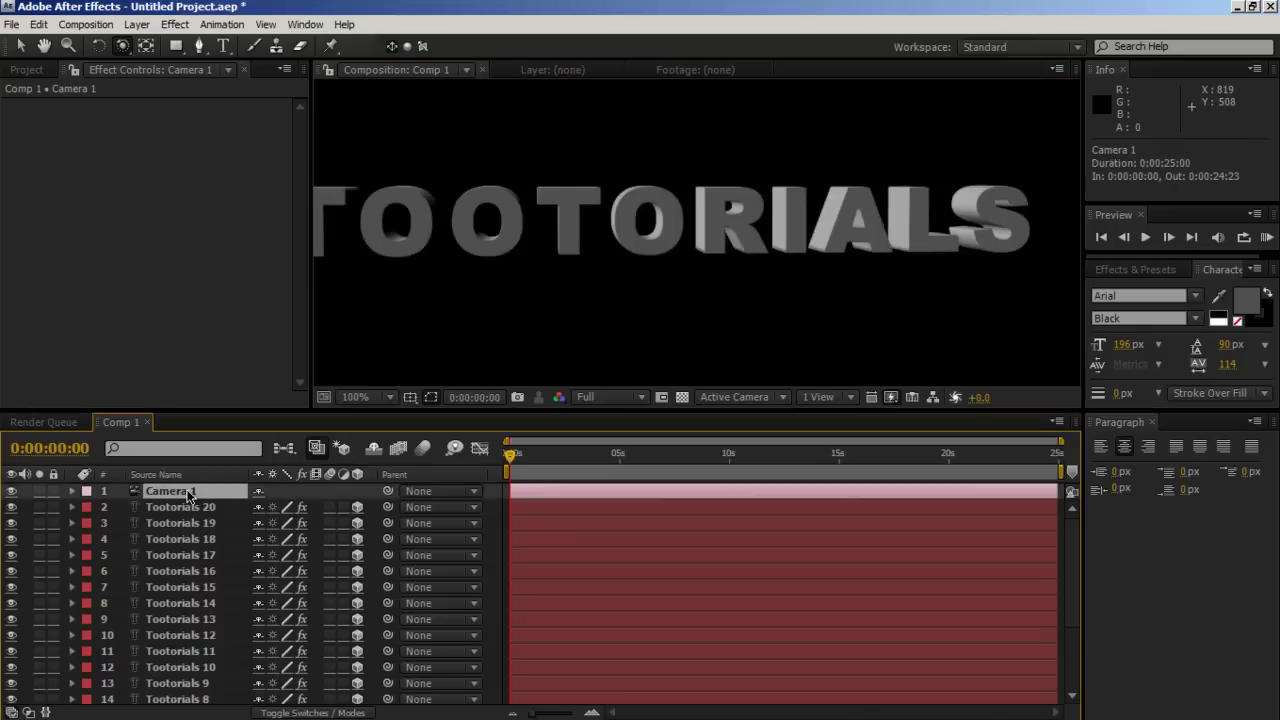
{"action": "key", "text": "p"}
{"action": "right_click", "coordinate": [162, 500]}
{"action": "right_click", "coordinate": [143, 506]}
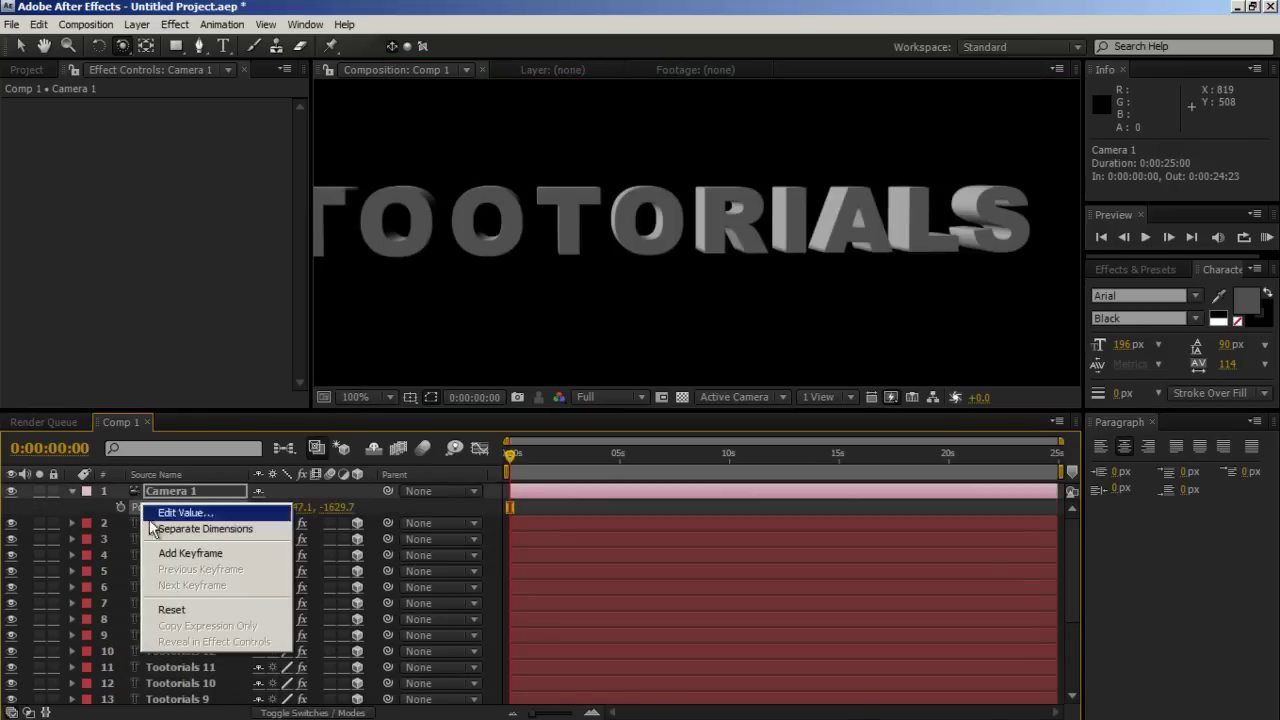
{"action": "left_click", "coordinate": [172, 610]}
{"action": "left_click", "coordinate": [70, 491]}
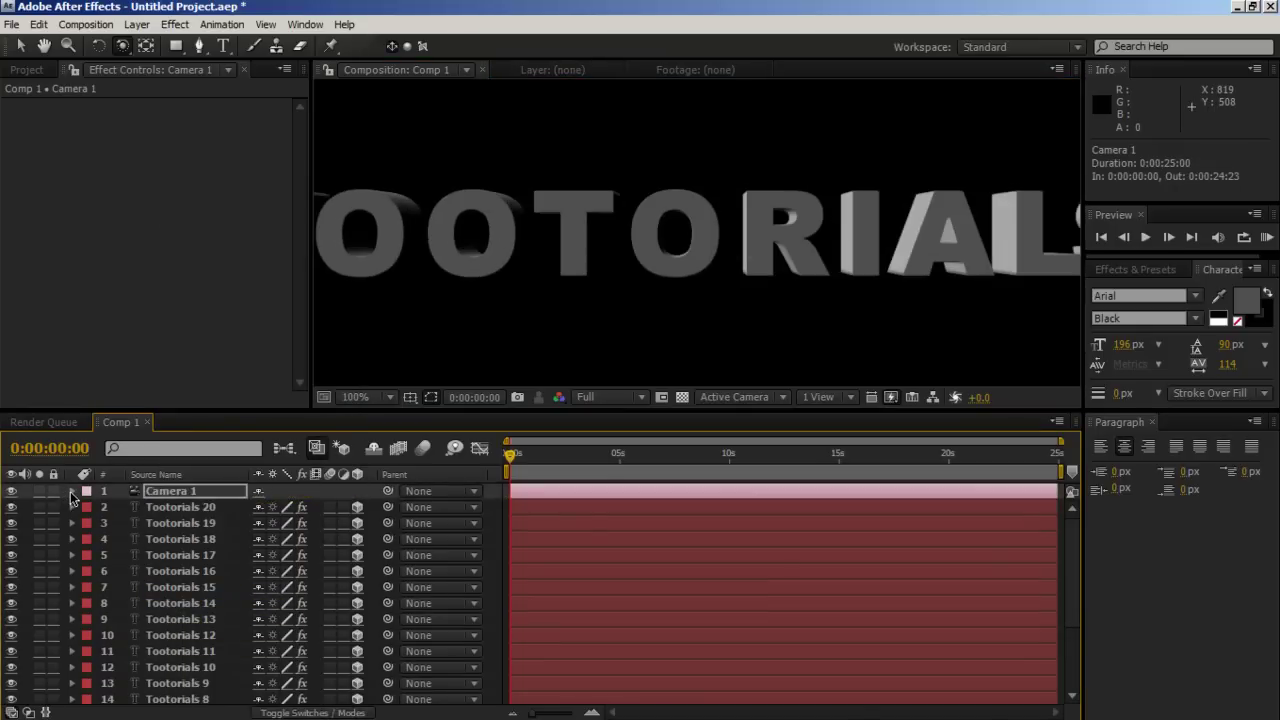
{"action": "scroll", "coordinate": [826, 244], "scroll_direction": "down", "scroll_amount": 2}
Add a new adjustment layer and apply the Hue/Saturation effect to it
{"action": "left_click", "coordinate": [138, 25]}
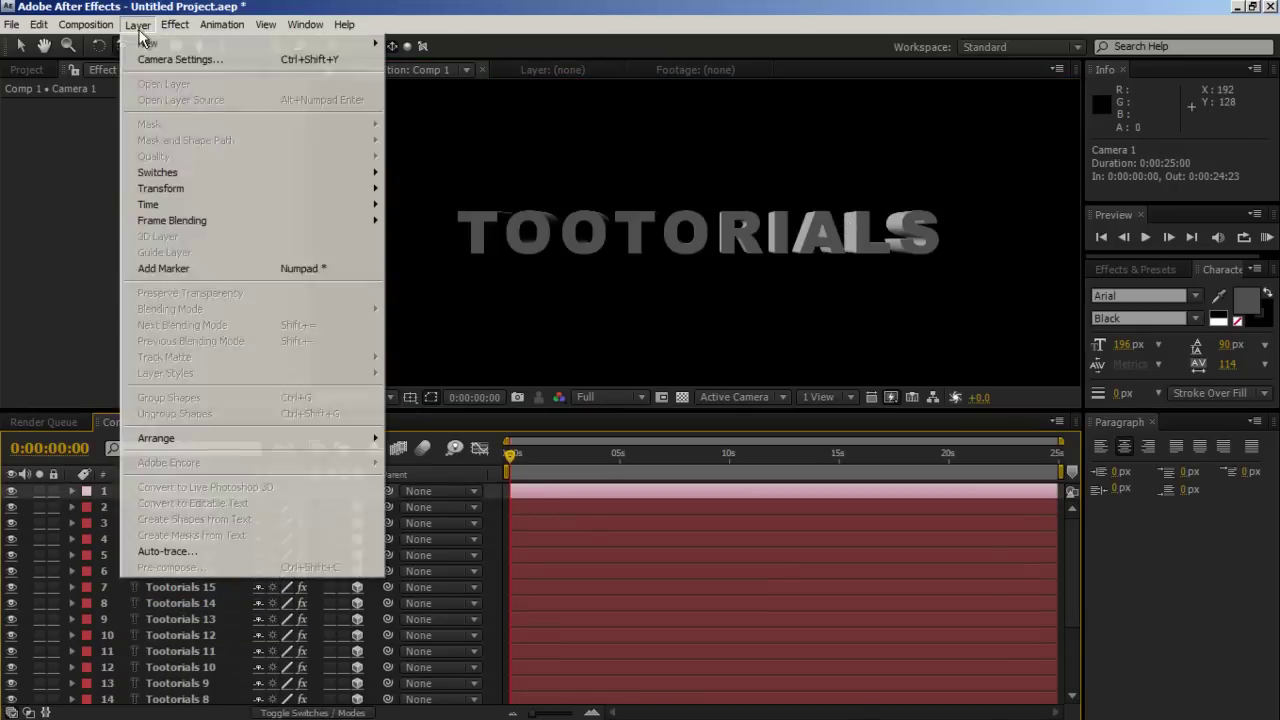
{"action": "mouse_move", "coordinate": [177, 43]}
{"action": "left_click", "coordinate": [494, 139]}
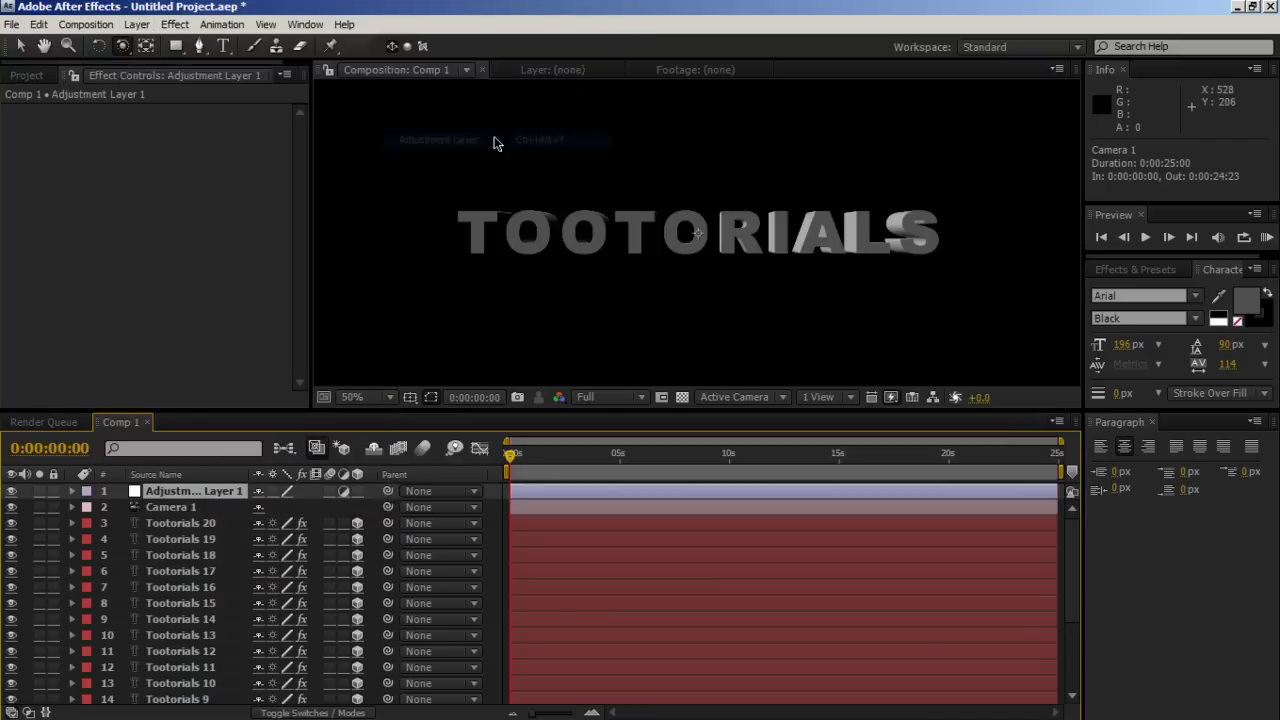
{"action": "left_click", "coordinate": [180, 27]}
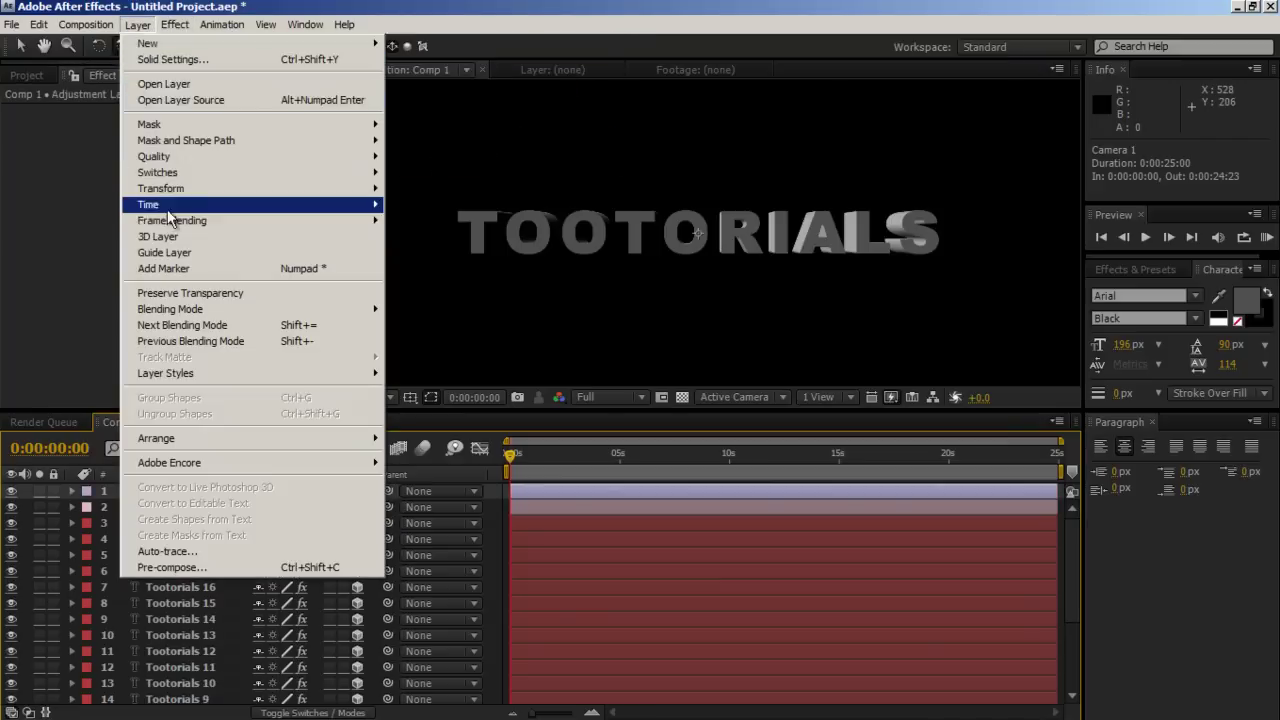
{"action": "mouse_move", "coordinate": [290, 164]}
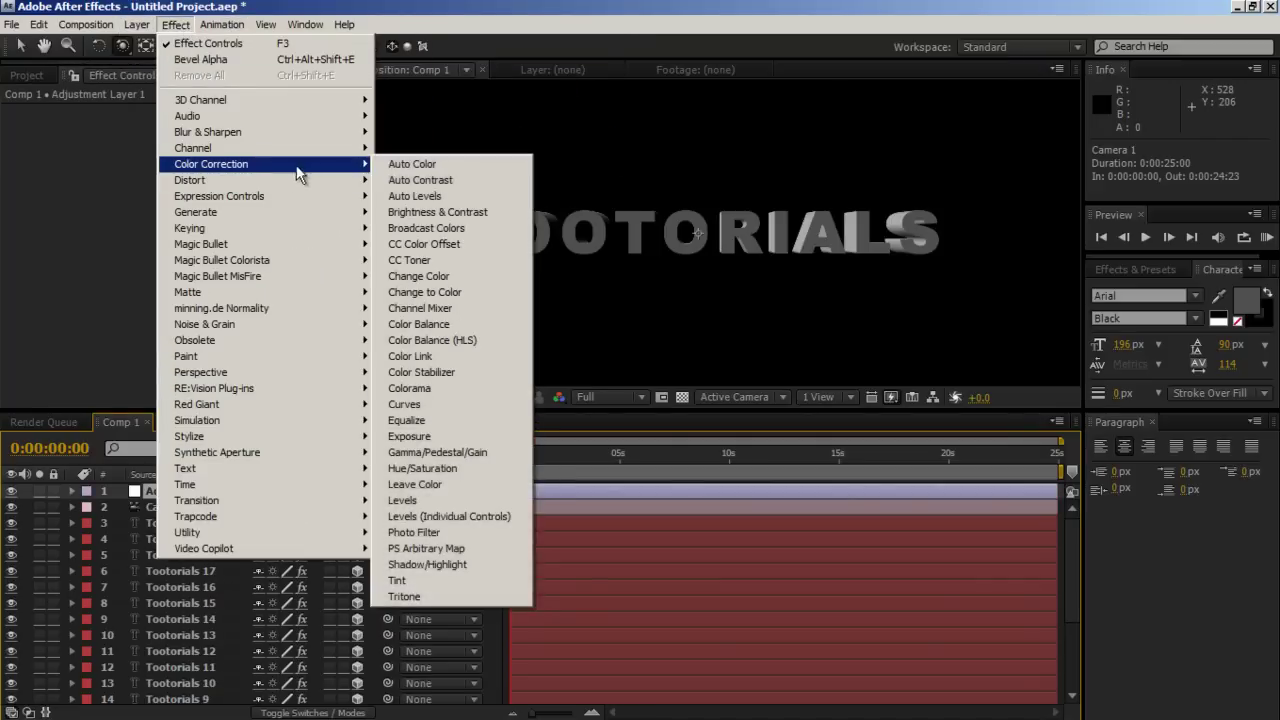
{"action": "left_click", "coordinate": [453, 472]}
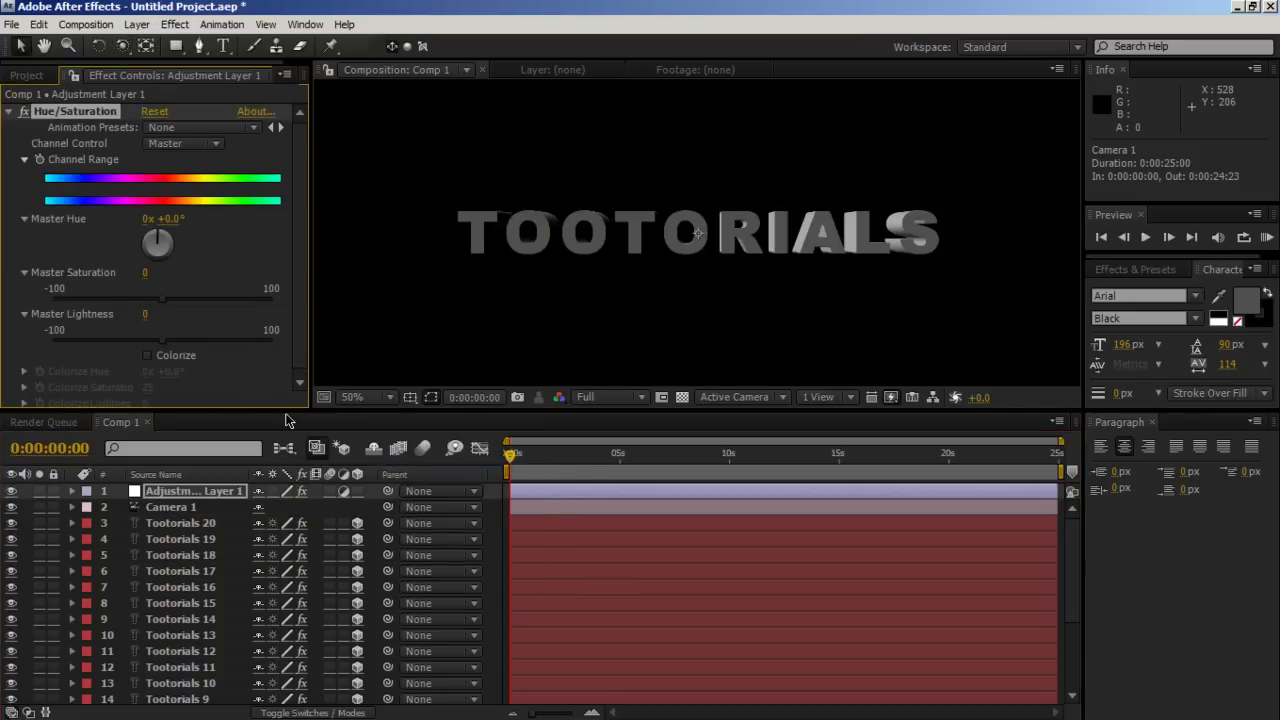
Enable Colorize and set Colorize Hue to +20° with Saturation 48 for a copper tint
{"action": "left_click", "coordinate": [147, 356]}
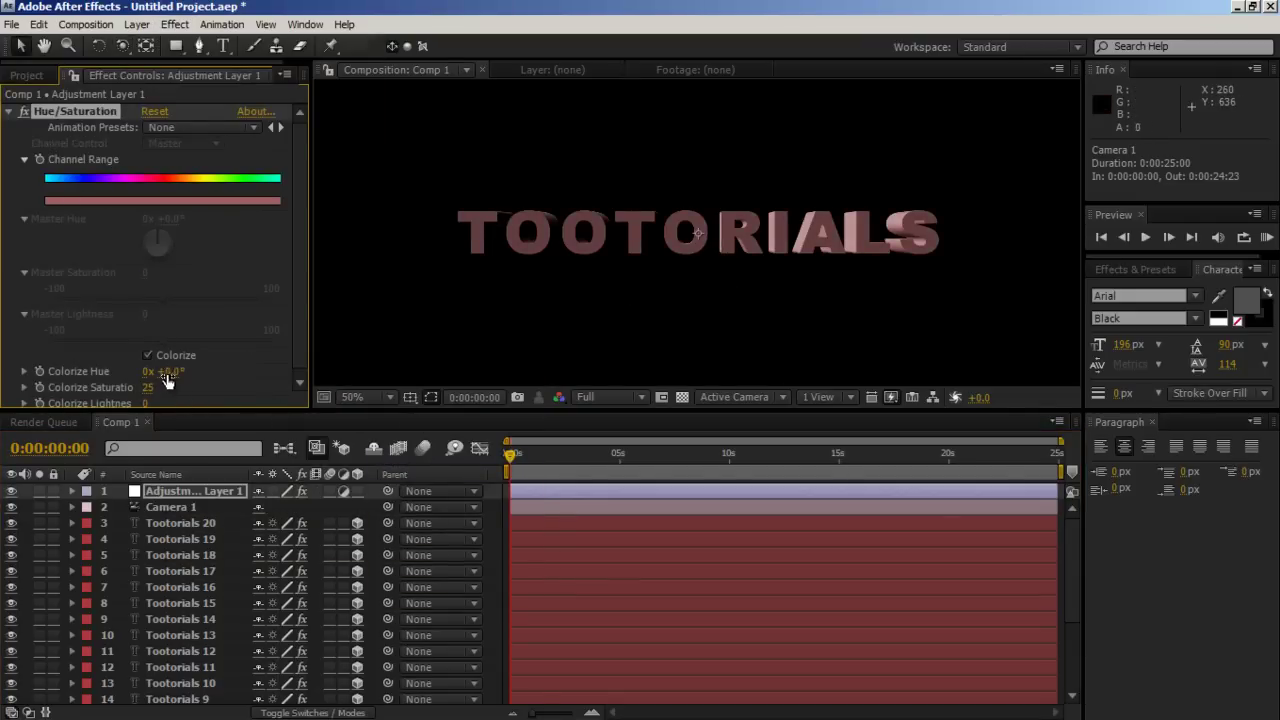
{"action": "mouse_move", "coordinate": [167, 374]}
{"action": "left_mouse_down"}
{"action": "mouse_move", "coordinate": [182, 372]}
{"action": "mouse_move", "coordinate": [155, 390]}
{"action": "mouse_move", "coordinate": [170, 390]}
{"action": "left_mouse_up"}
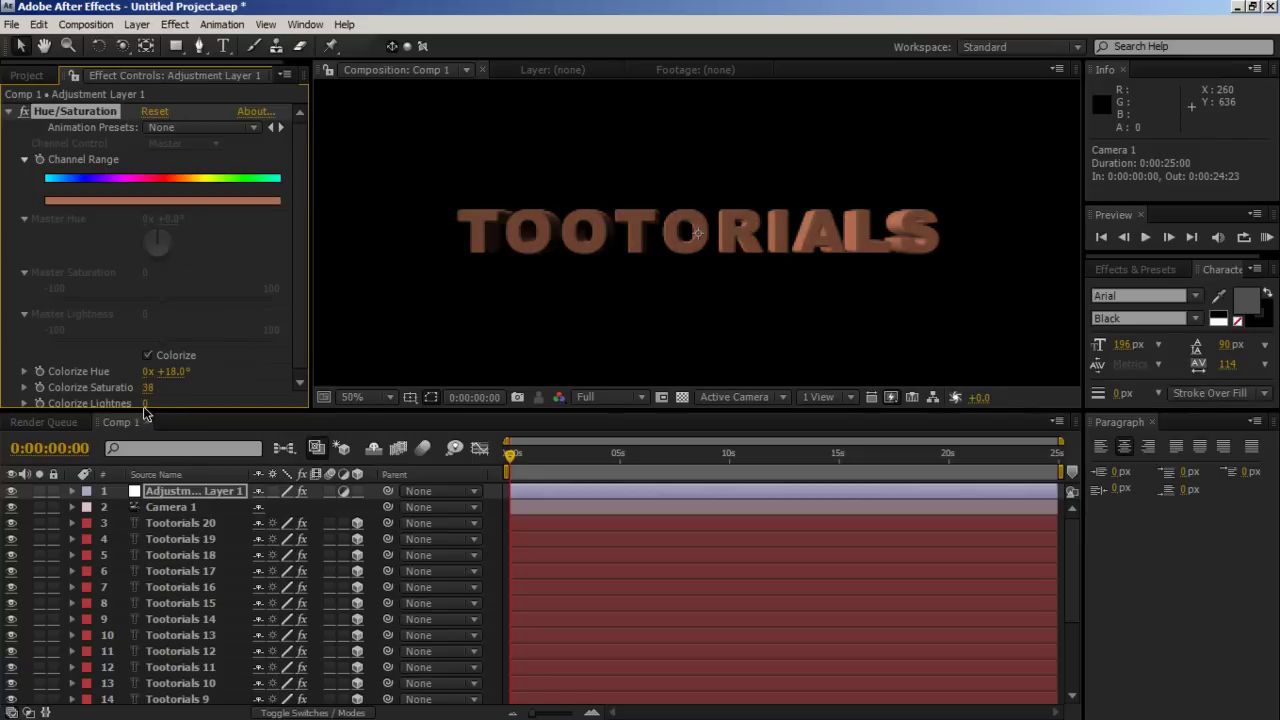
{"action": "left_click_drag", "start_coordinate": [153, 403], "coordinate": [155, 407]}
{"action": "key", "text": "ctrl+z"}
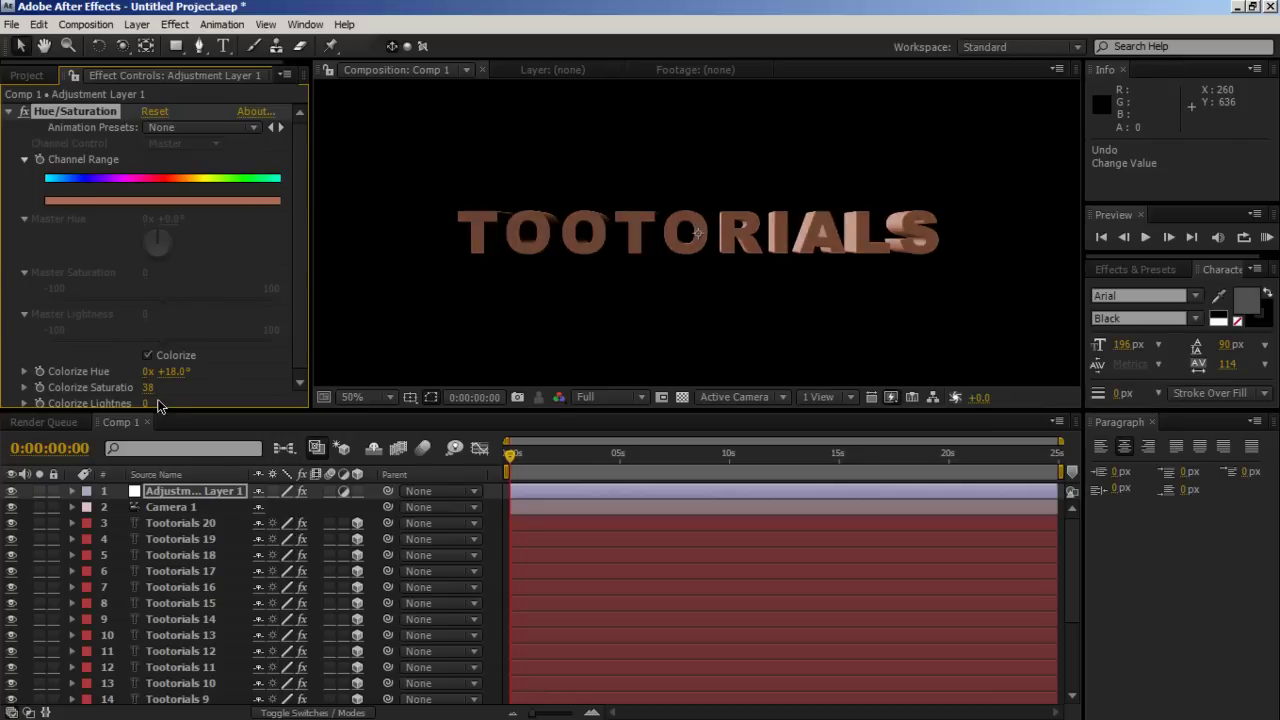
{"action": "mouse_move", "coordinate": [168, 371]}
{"action": "left_mouse_down"}
{"action": "mouse_move", "coordinate": [201, 370]}
{"action": "mouse_move", "coordinate": [178, 387]}
{"action": "left_mouse_up"}
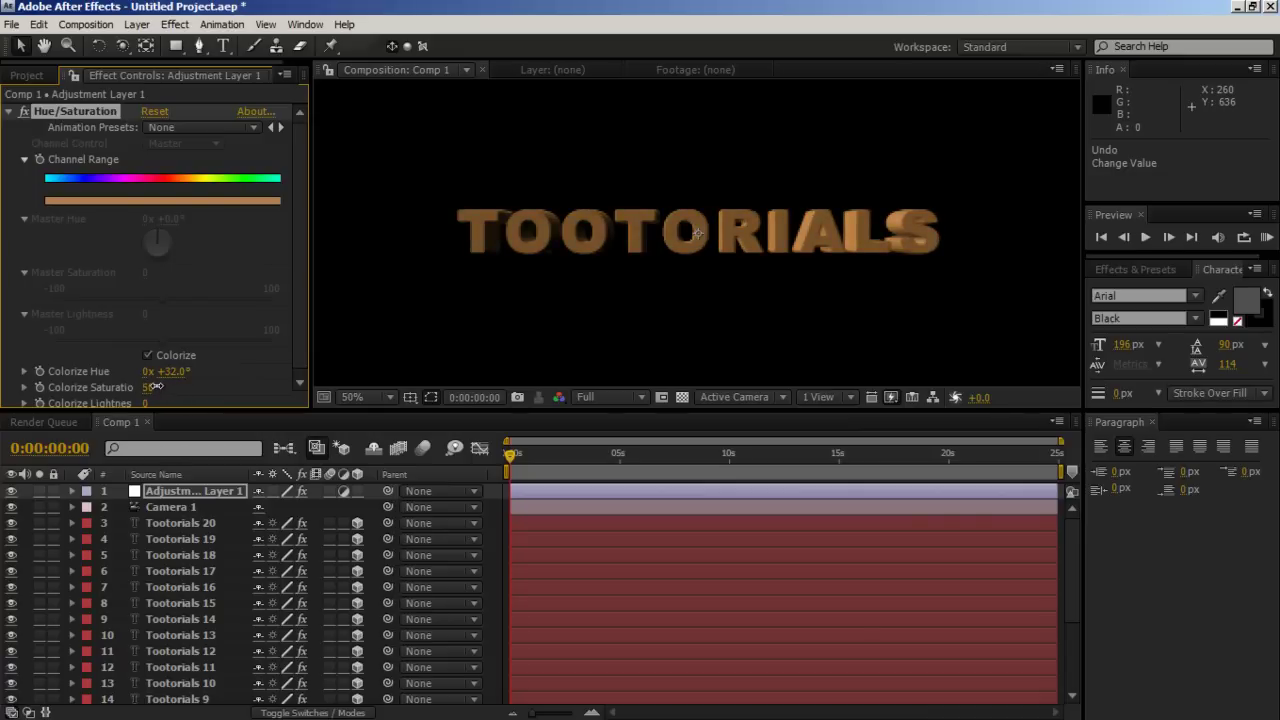
{"action": "left_click_drag", "start_coordinate": [166, 371], "coordinate": [185, 371]}
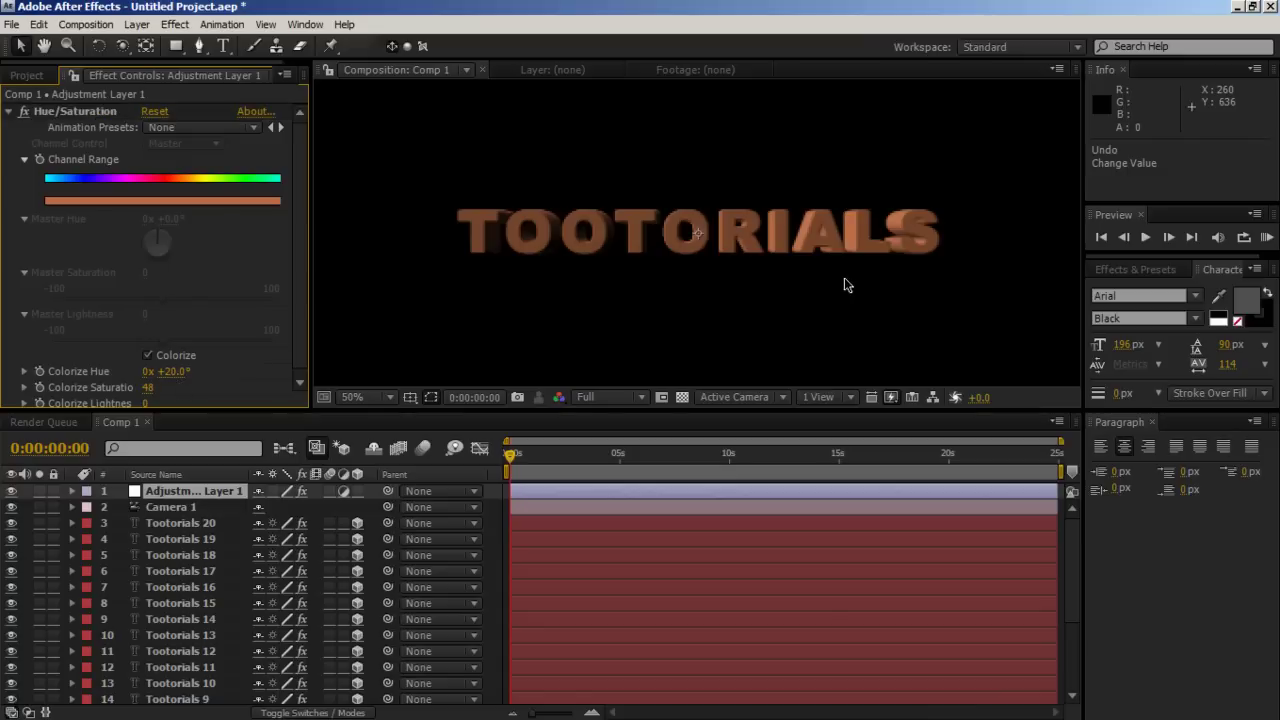
{"action": "key", "text": "period"}
{"action": "key", "text": "comma"}
{"action": "key", "text": "period"}
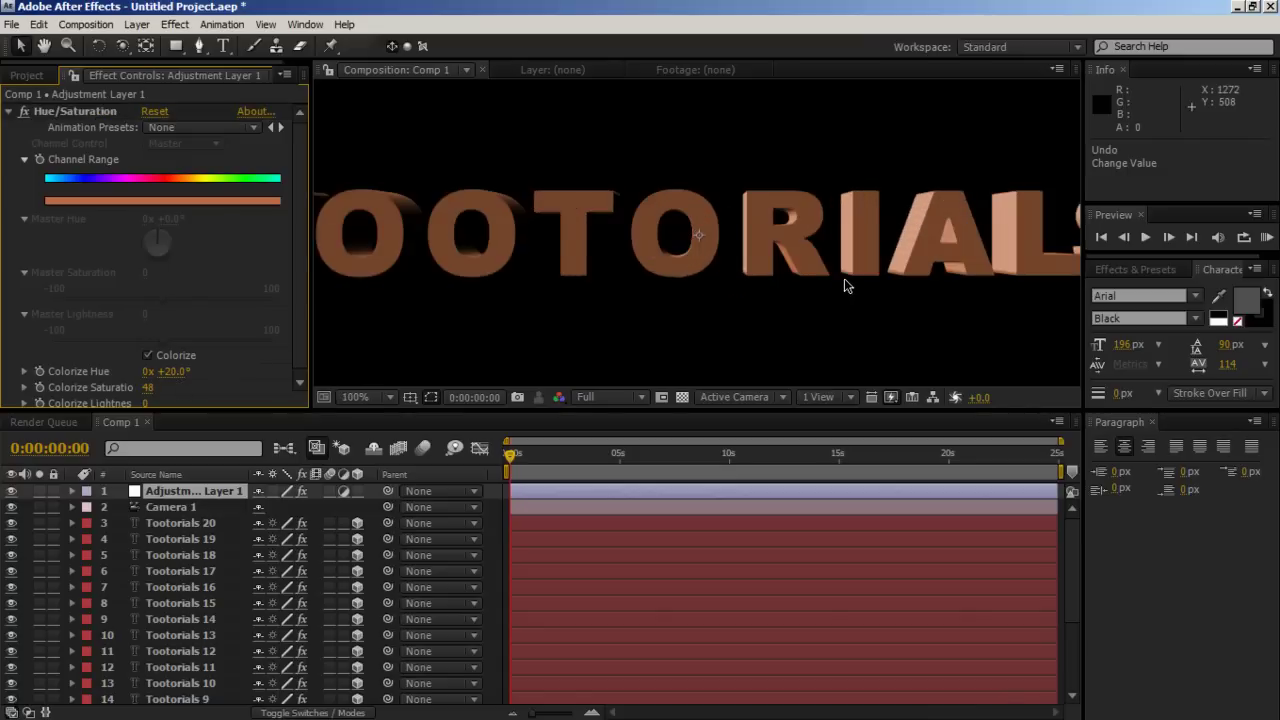
{"action": "key", "text": "comma"}
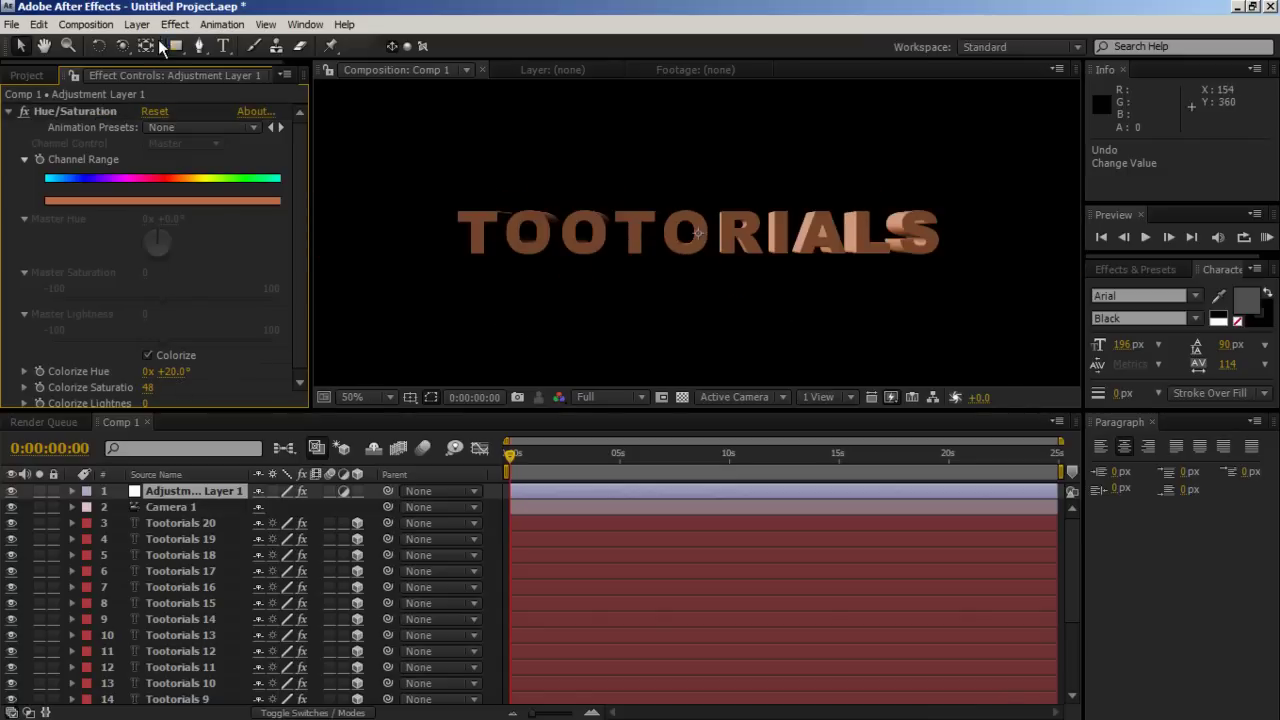
Apply the Stylize > Glow effect to the adjustment layer
{"action": "left_click", "coordinate": [137, 24]}
{"action": "mouse_move", "coordinate": [175, 24]}
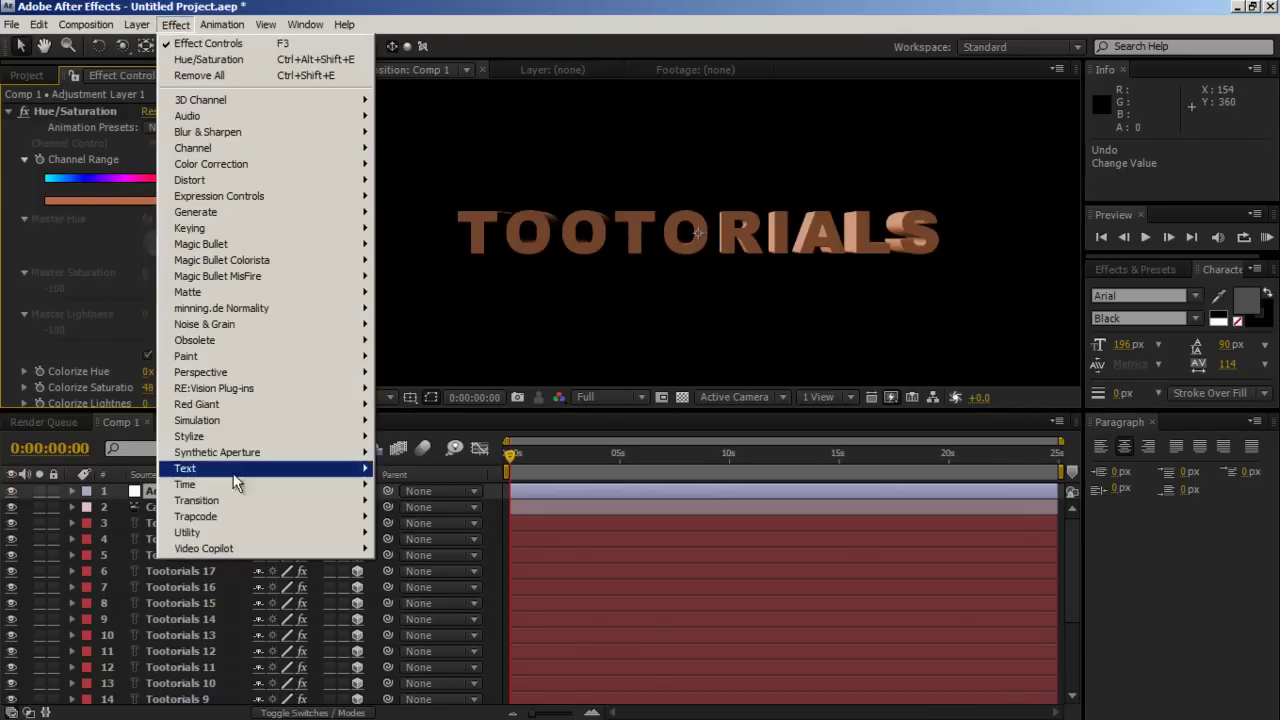
{"action": "mouse_move", "coordinate": [276, 437]}
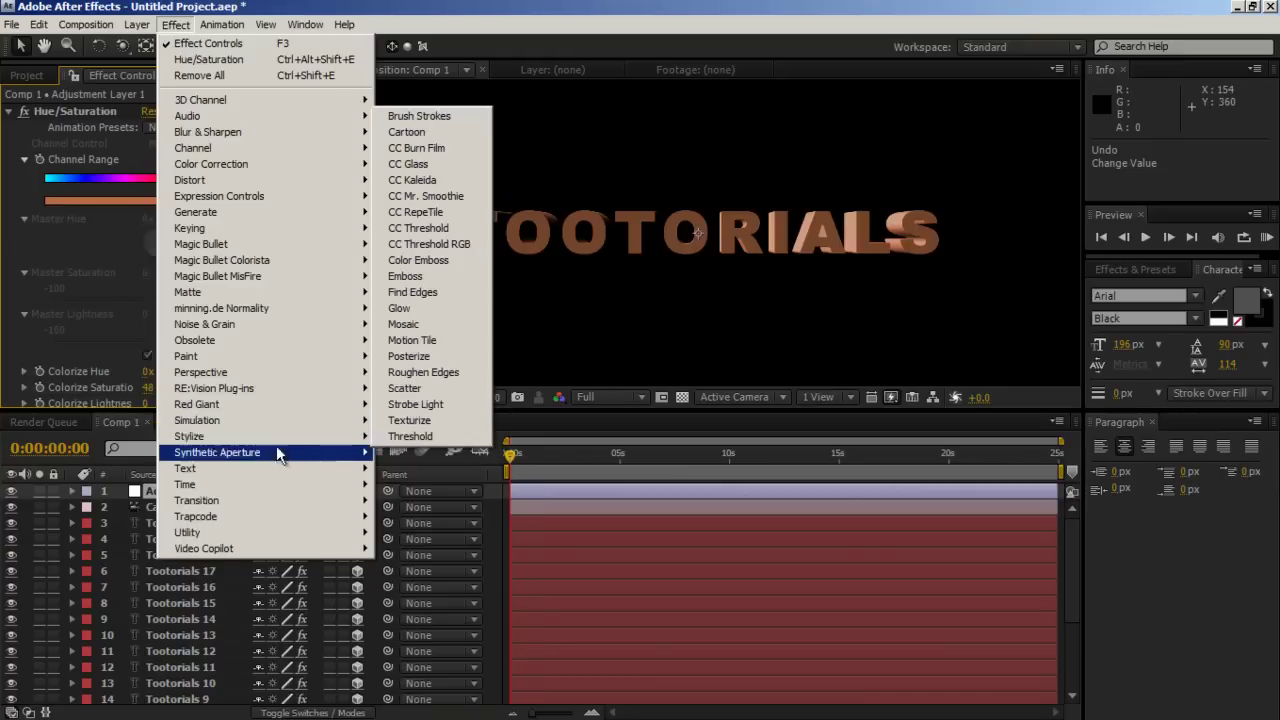
{"action": "left_click", "coordinate": [422, 309]}
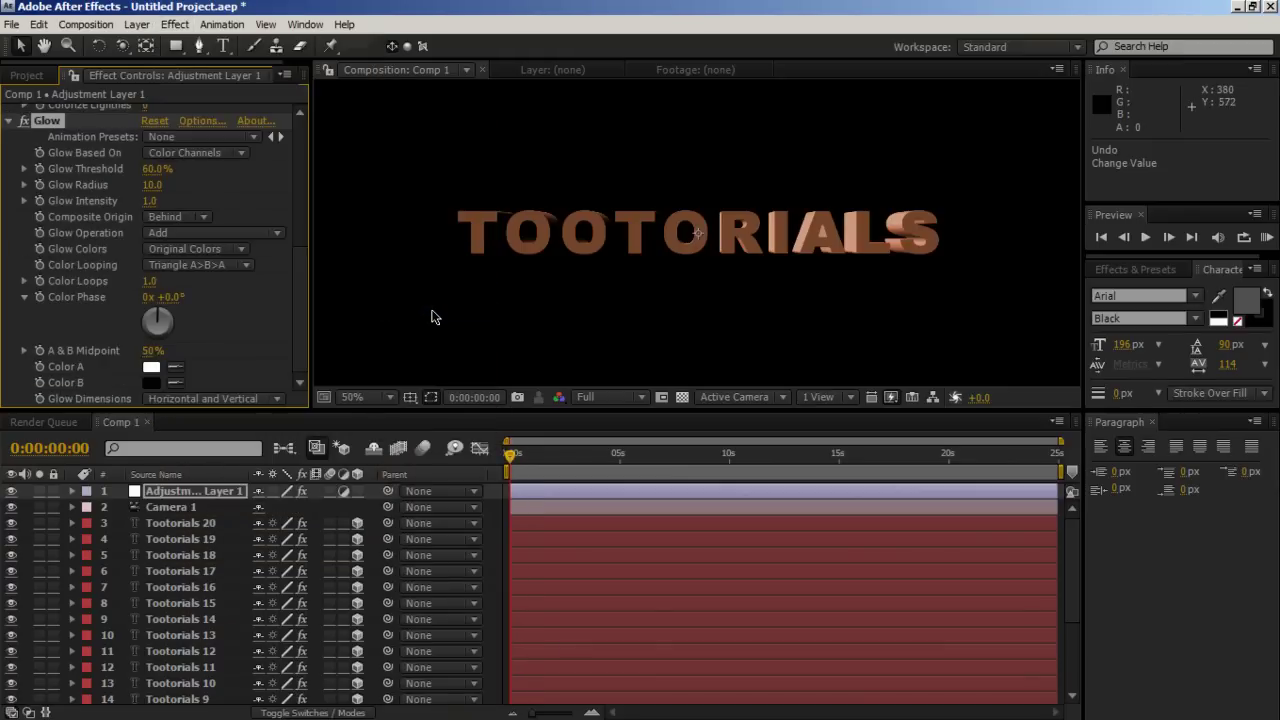
Raise the project colour depth to 32 bpc and view the composition at 100%
{"action": "left_click", "coordinate": [29, 74]}
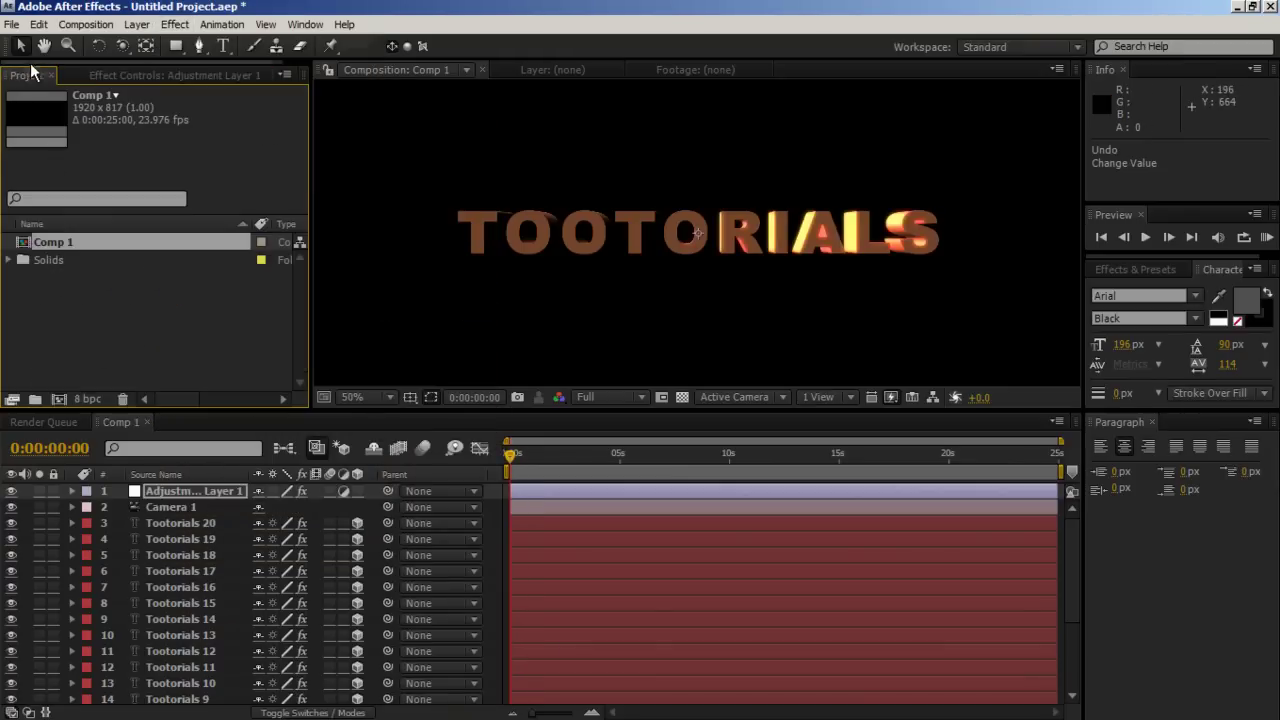
{"action": "left_click", "coordinate": [89, 398], "text": "alt"}
{"action": "left_click", "coordinate": [89, 398], "text": "alt"}
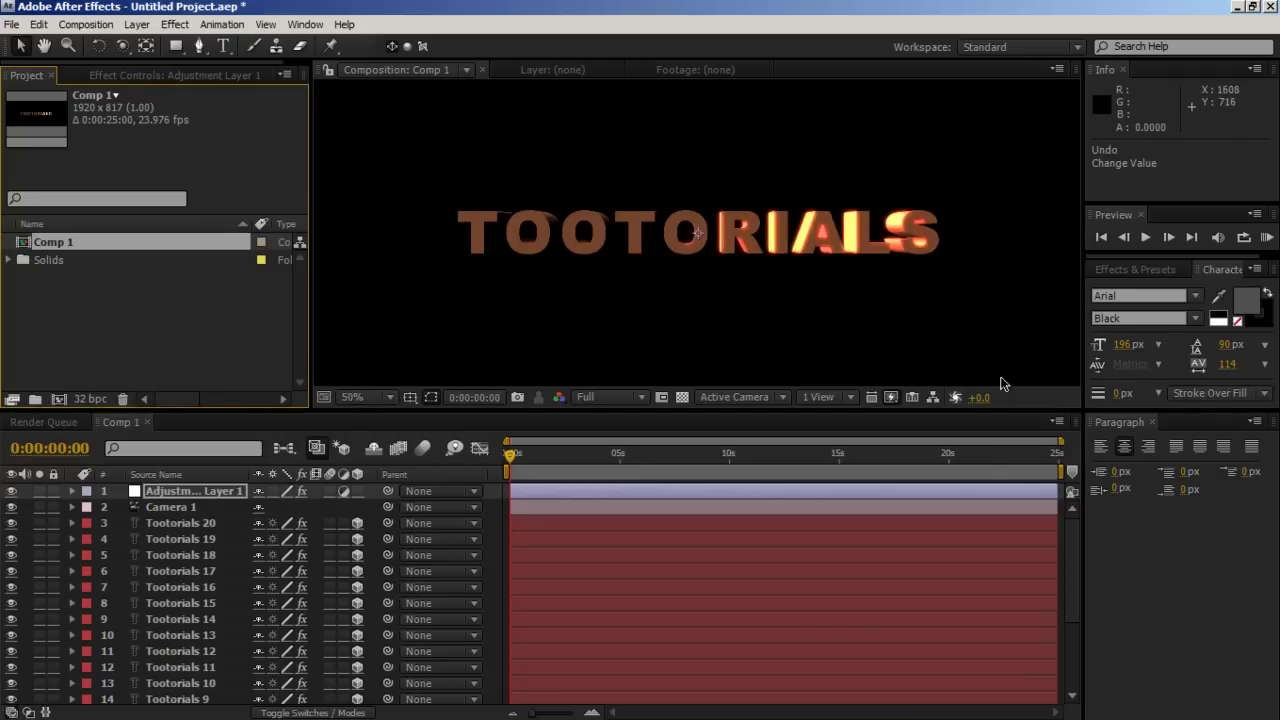
{"action": "key", "text": "period"}
Bring Glow Threshold from 45.1% down to 26.3%, zooming in to inspect the glow
{"action": "left_click_drag", "start_coordinate": [1012, 233], "coordinate": [740, 238]}
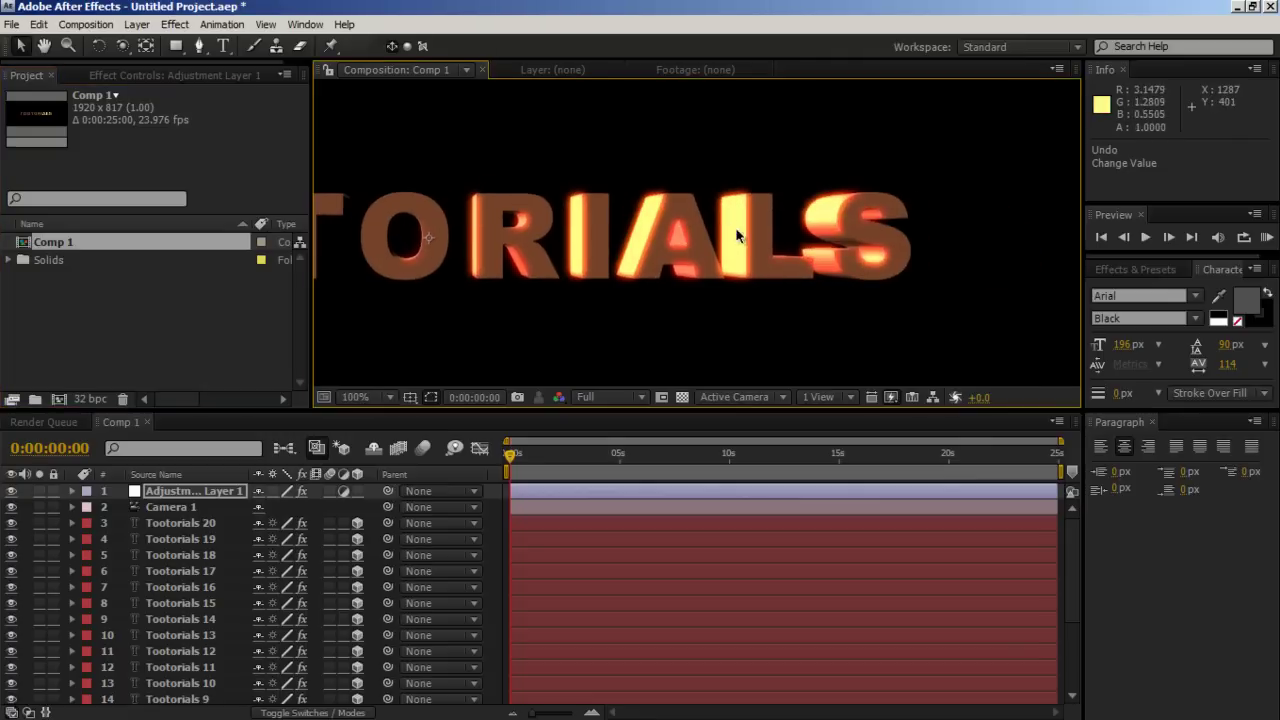
{"action": "left_click", "coordinate": [176, 76]}
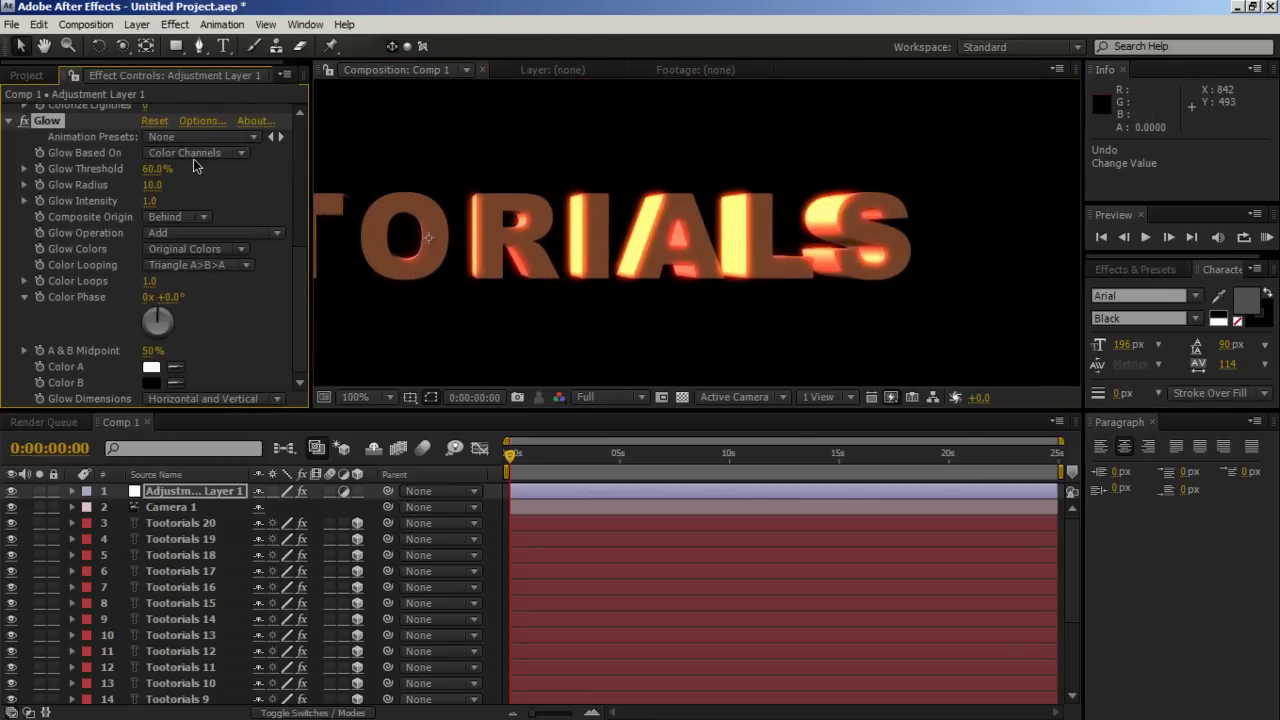
{"action": "mouse_move", "coordinate": [158, 169]}
{"action": "left_mouse_down"}
{"action": "mouse_move", "coordinate": [209, 171]}
{"action": "mouse_move", "coordinate": [103, 169]}
{"action": "mouse_move", "coordinate": [125, 169]}
{"action": "left_mouse_up"}
{"action": "left_click", "coordinate": [746, 223]}
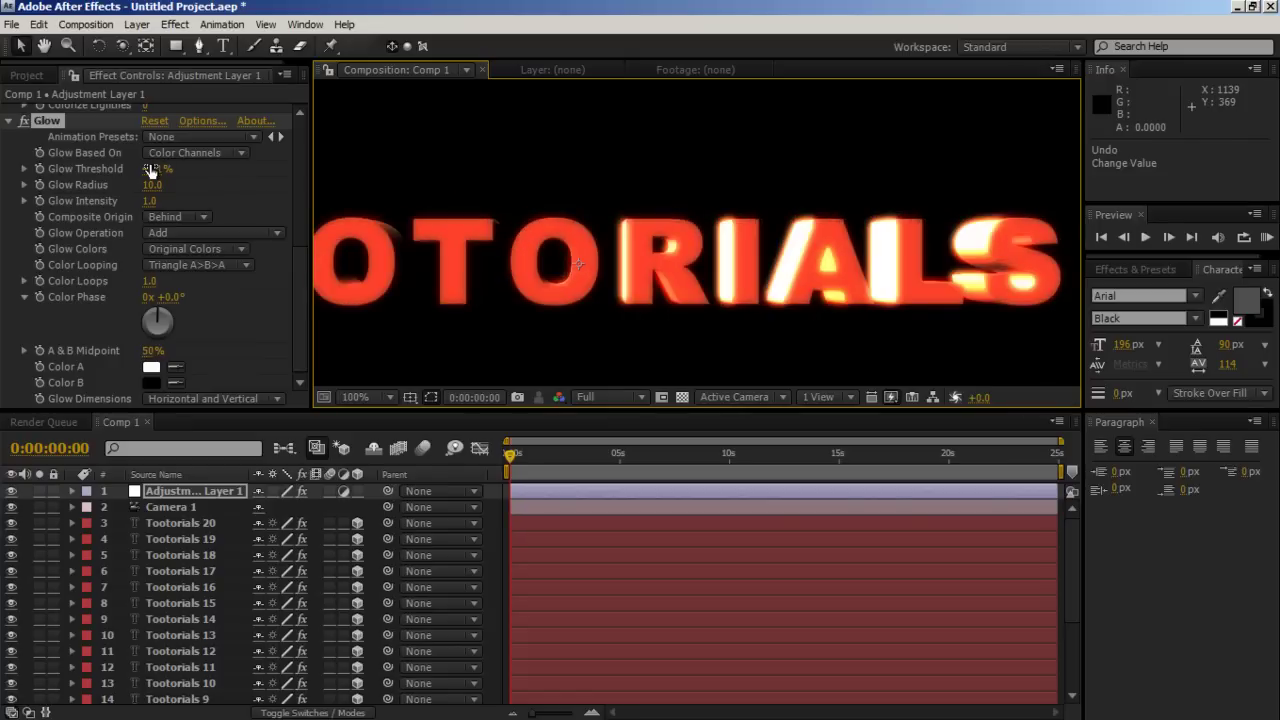
{"action": "key", "text": "comma"}
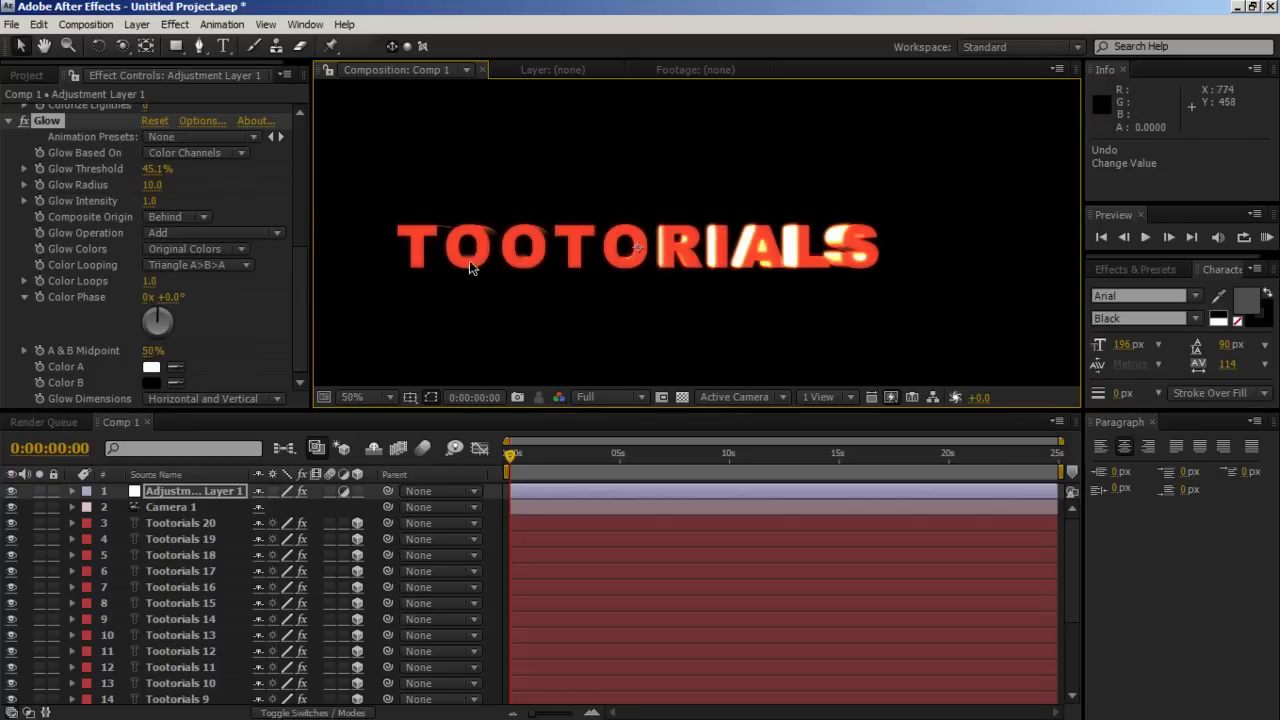
{"action": "left_click_drag", "start_coordinate": [157, 169], "coordinate": [116, 177]}
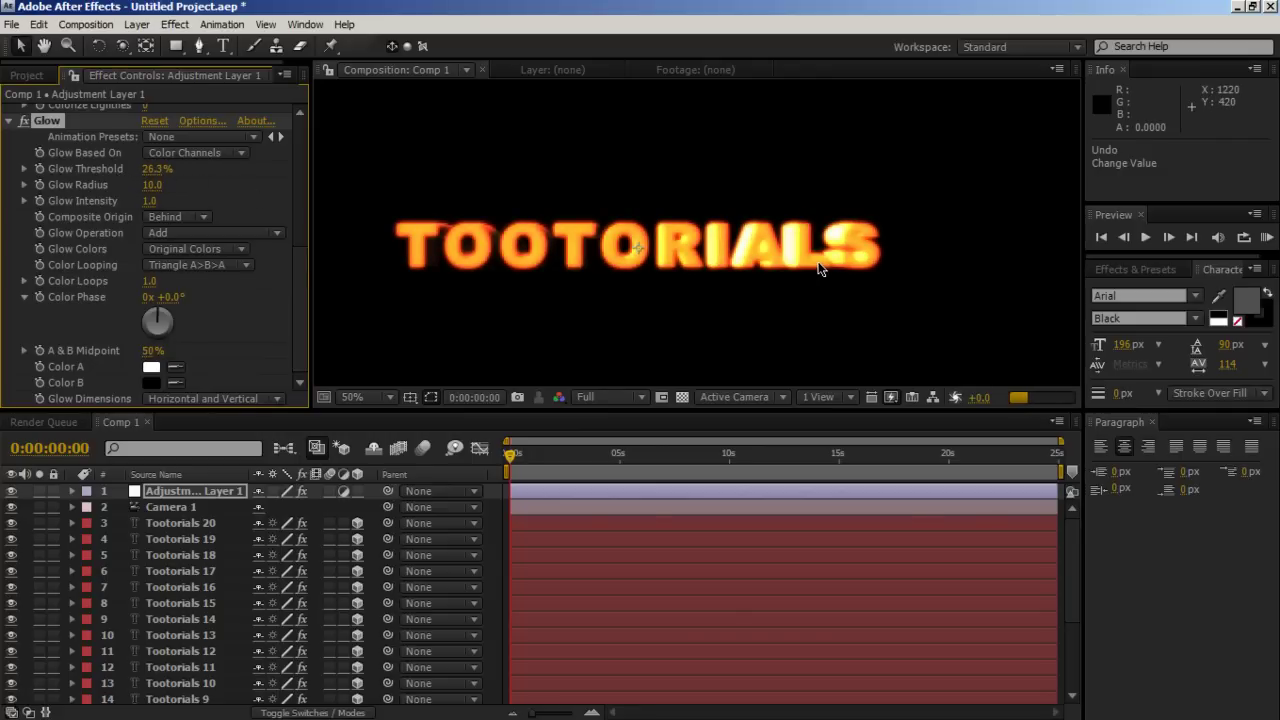
{"action": "key", "text": "slash"}
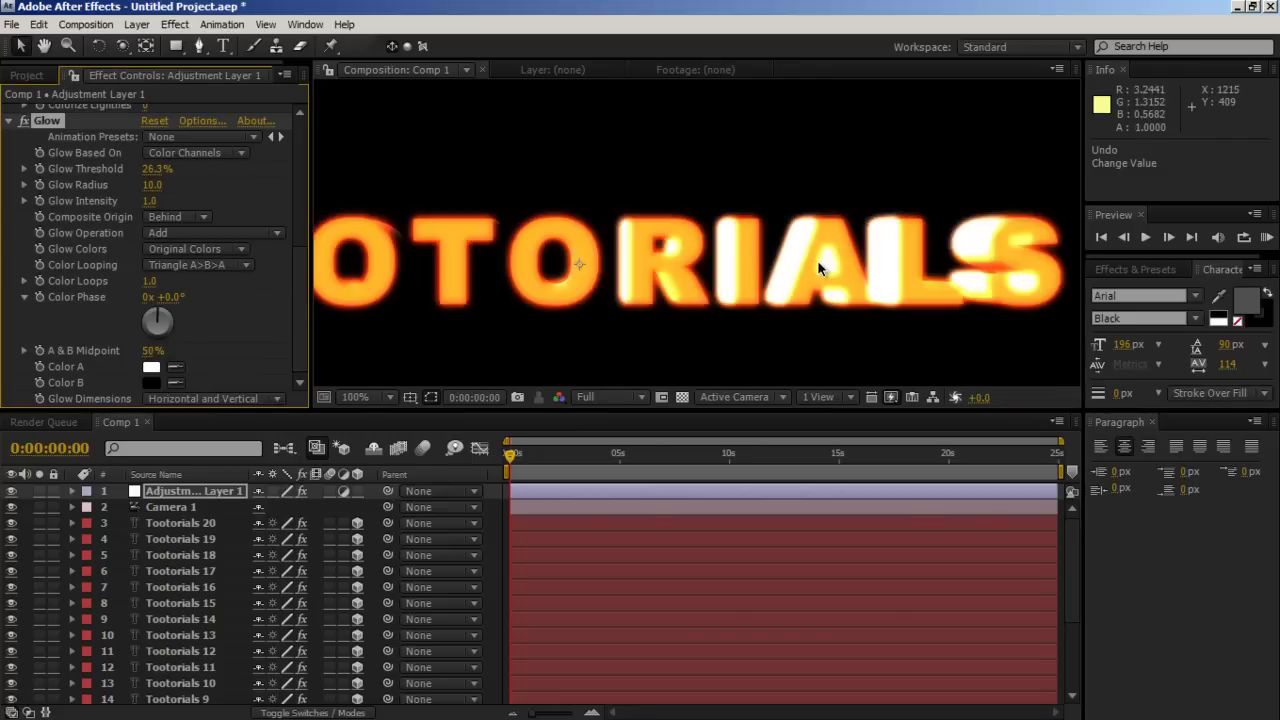
{"action": "left_click_drag", "start_coordinate": [663, 299], "coordinate": [600, 277]}
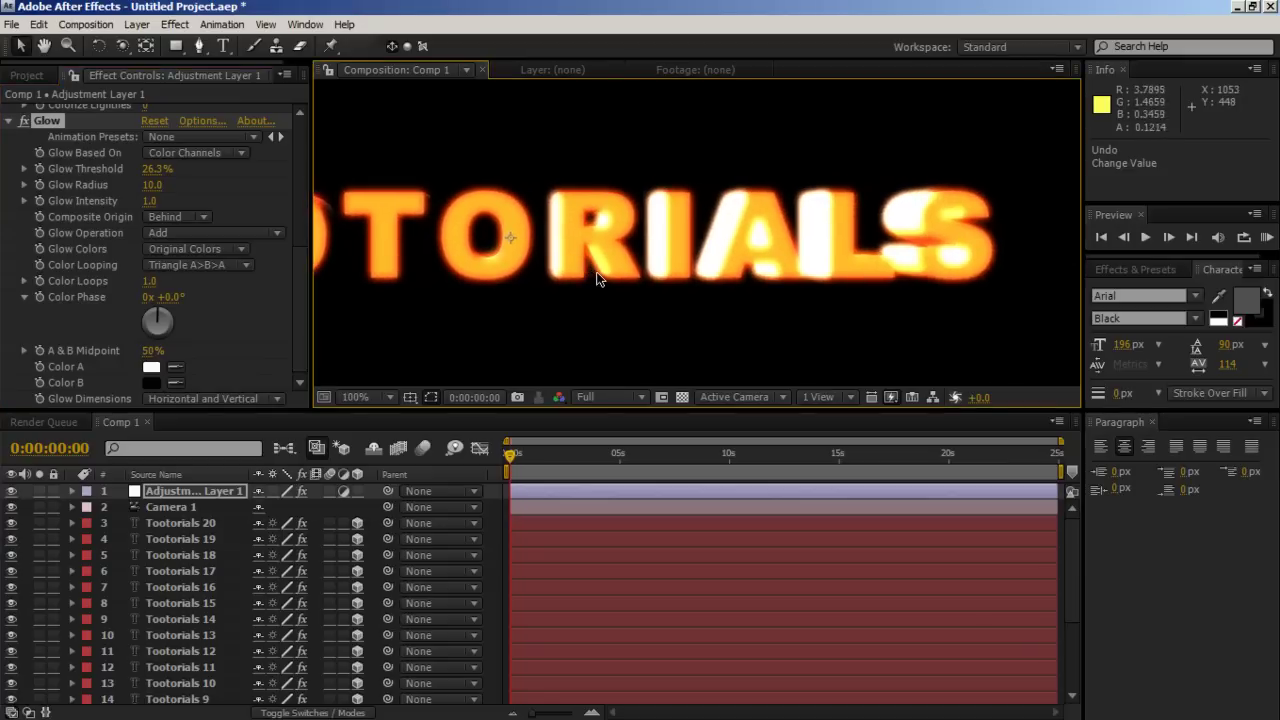
{"action": "key", "text": "comma"}
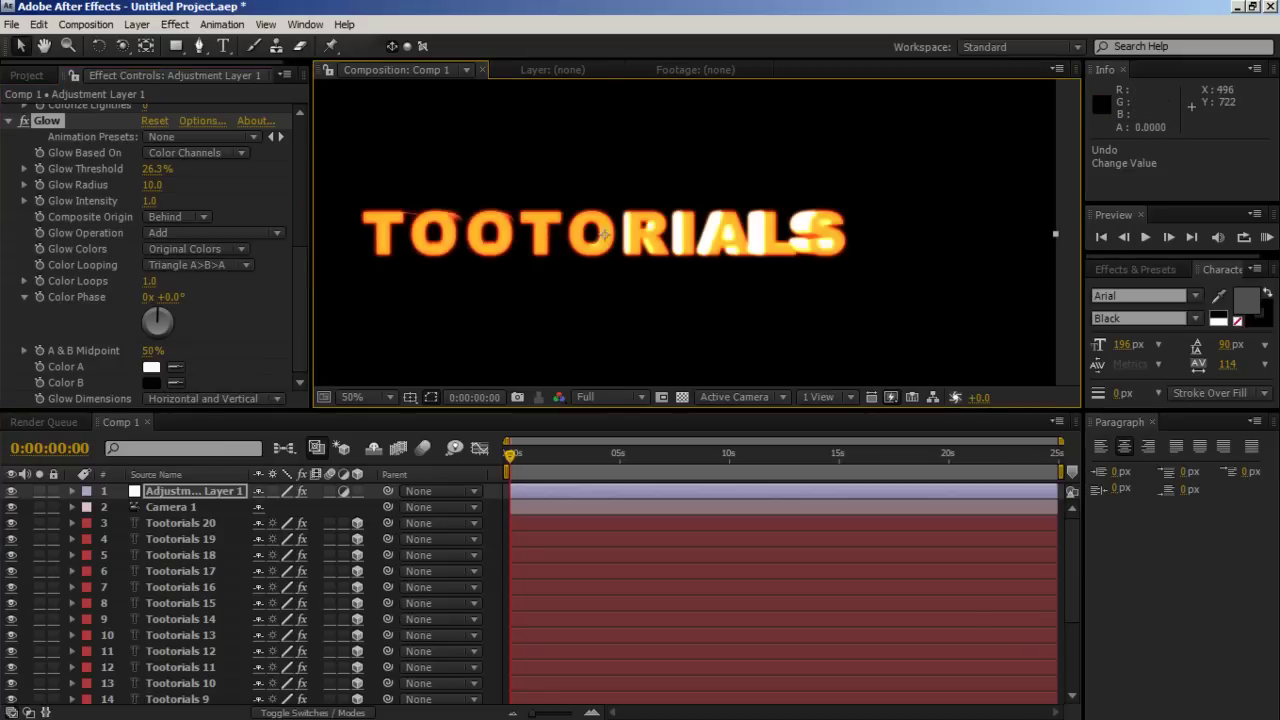
Hide Adjustment Layer 1 and set the viewer resolution to Quarter
{"action": "left_click", "coordinate": [11, 490]}
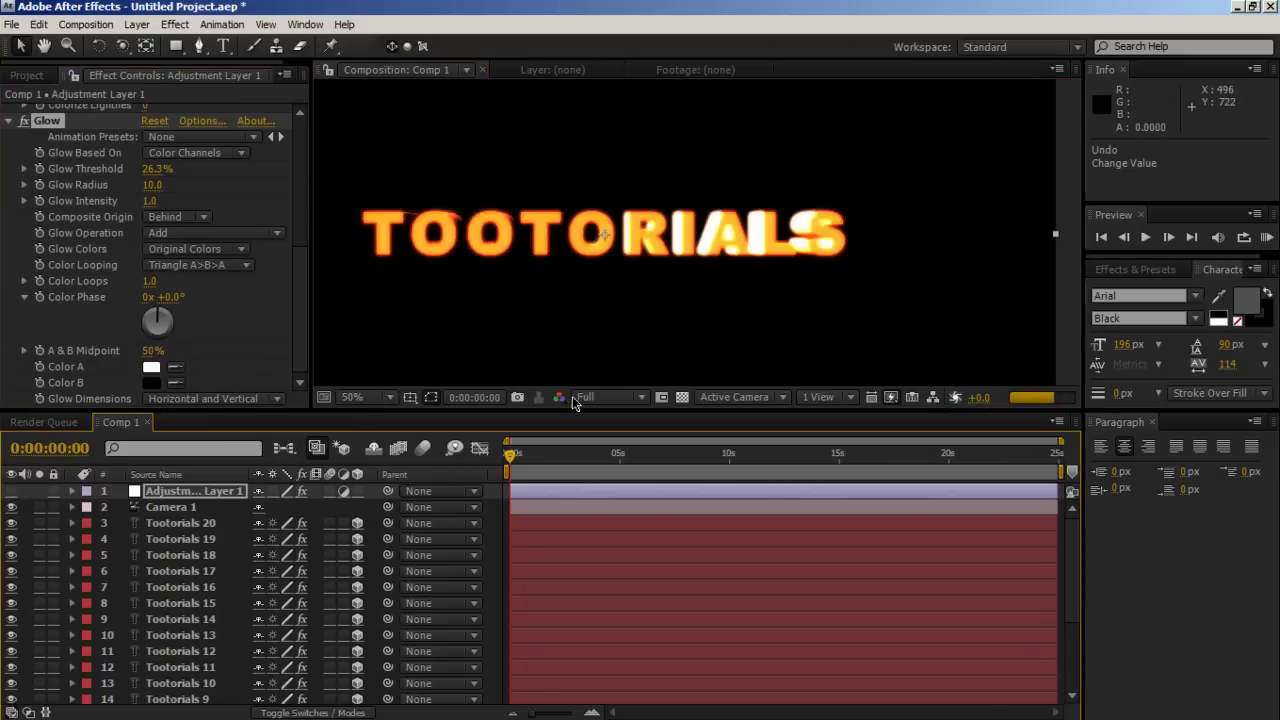
{"action": "left_click", "coordinate": [640, 398]}
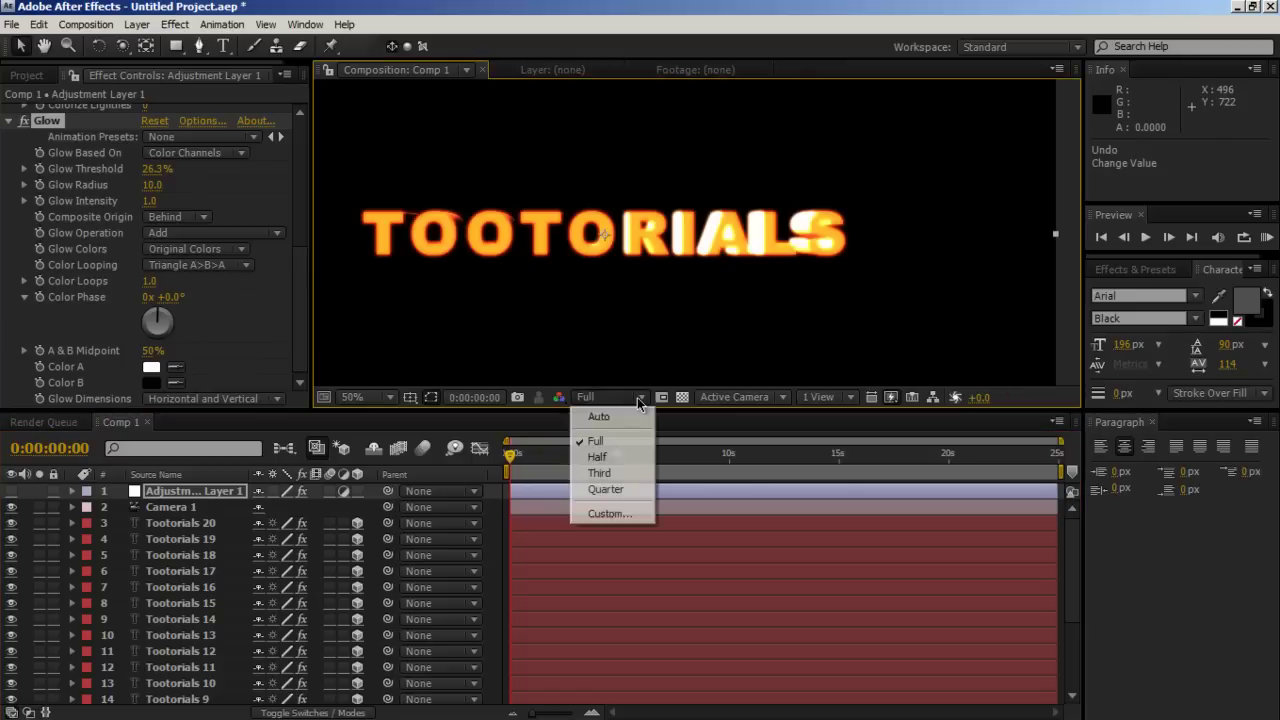
{"action": "left_click", "coordinate": [606, 490]}
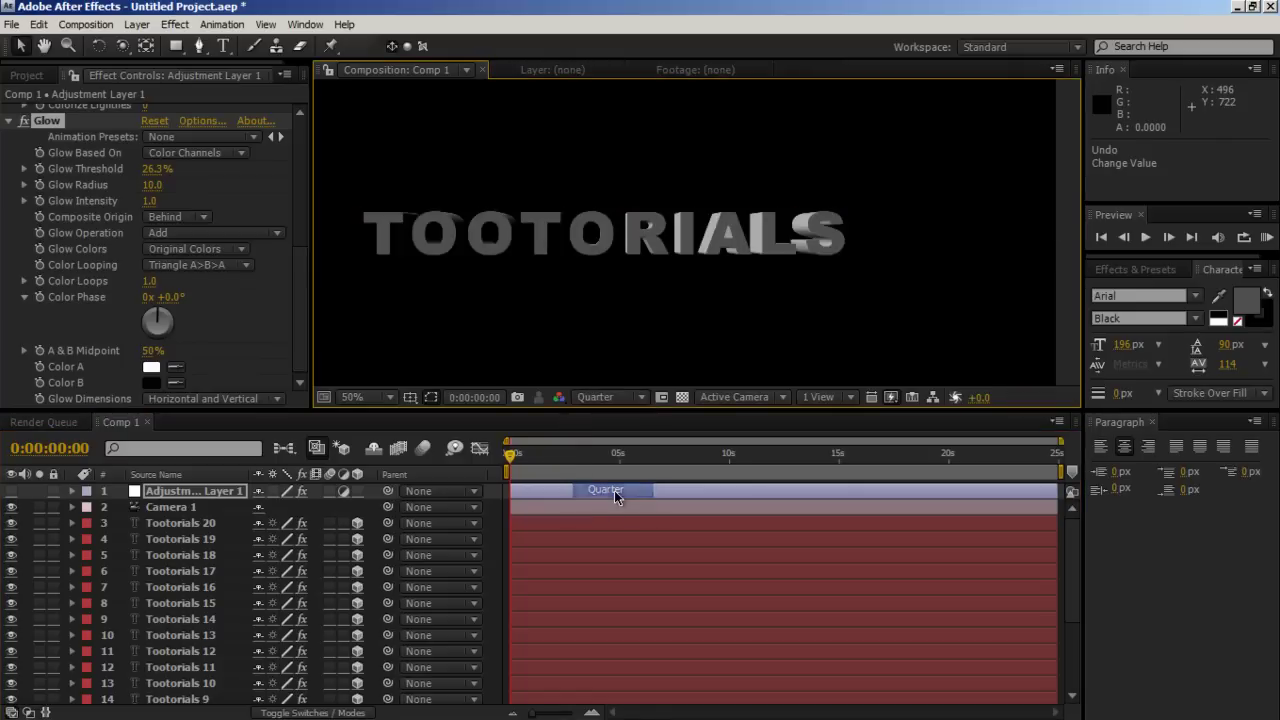
{"action": "left_click_drag", "start_coordinate": [504, 308], "coordinate": [564, 305]}
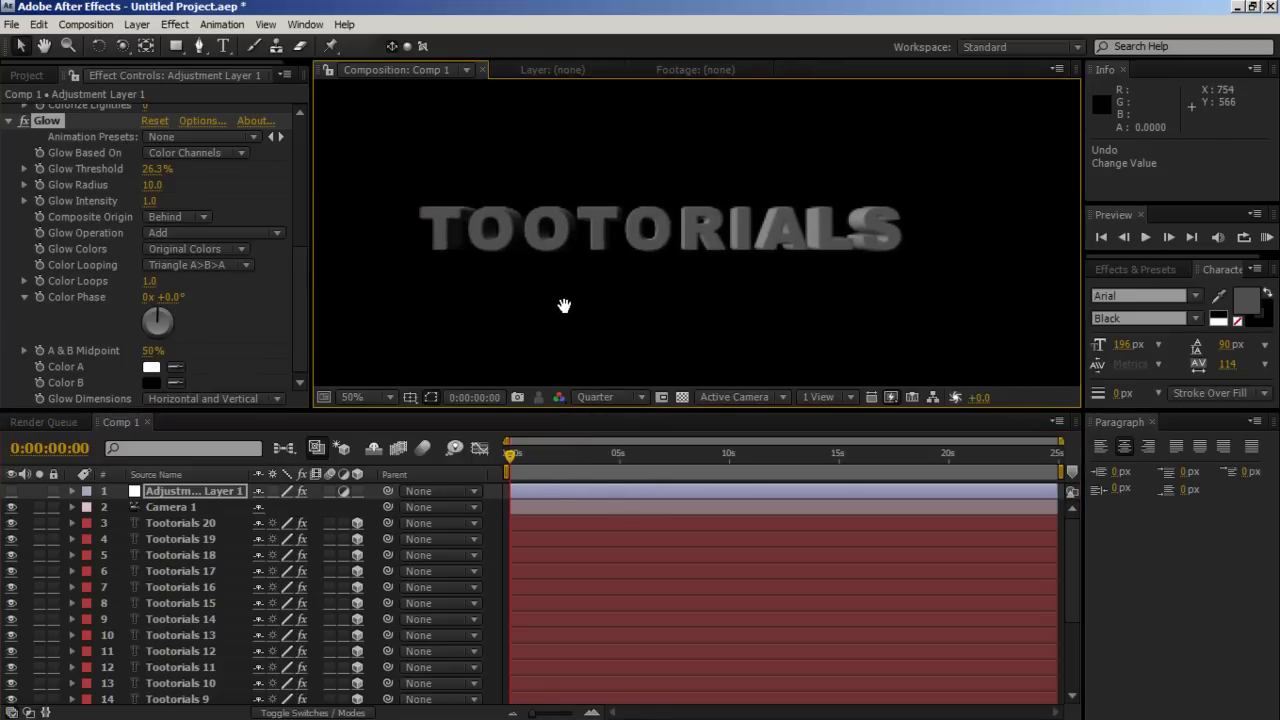
Reveal Camera 1's Position and Point of Interest, then move the Point of Interest onto the text in Left view
{"action": "left_click", "coordinate": [180, 508]}
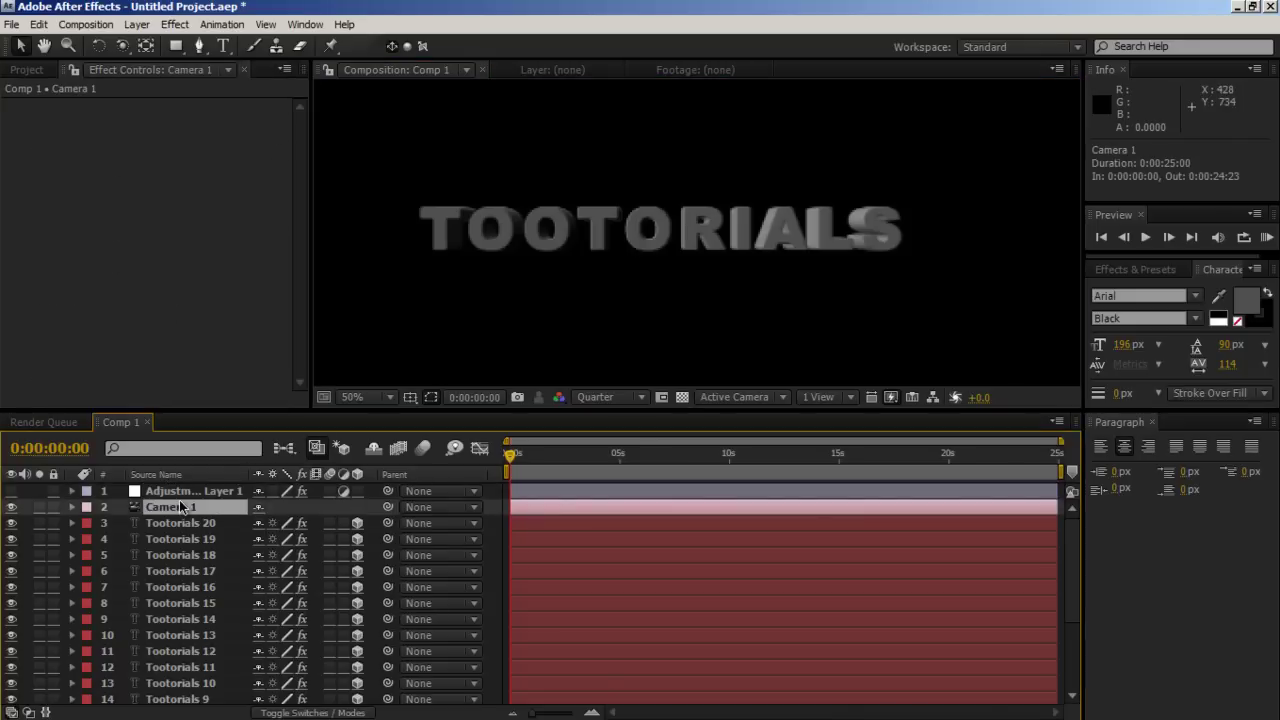
{"action": "key", "text": "End"}
{"action": "key", "text": "p"}
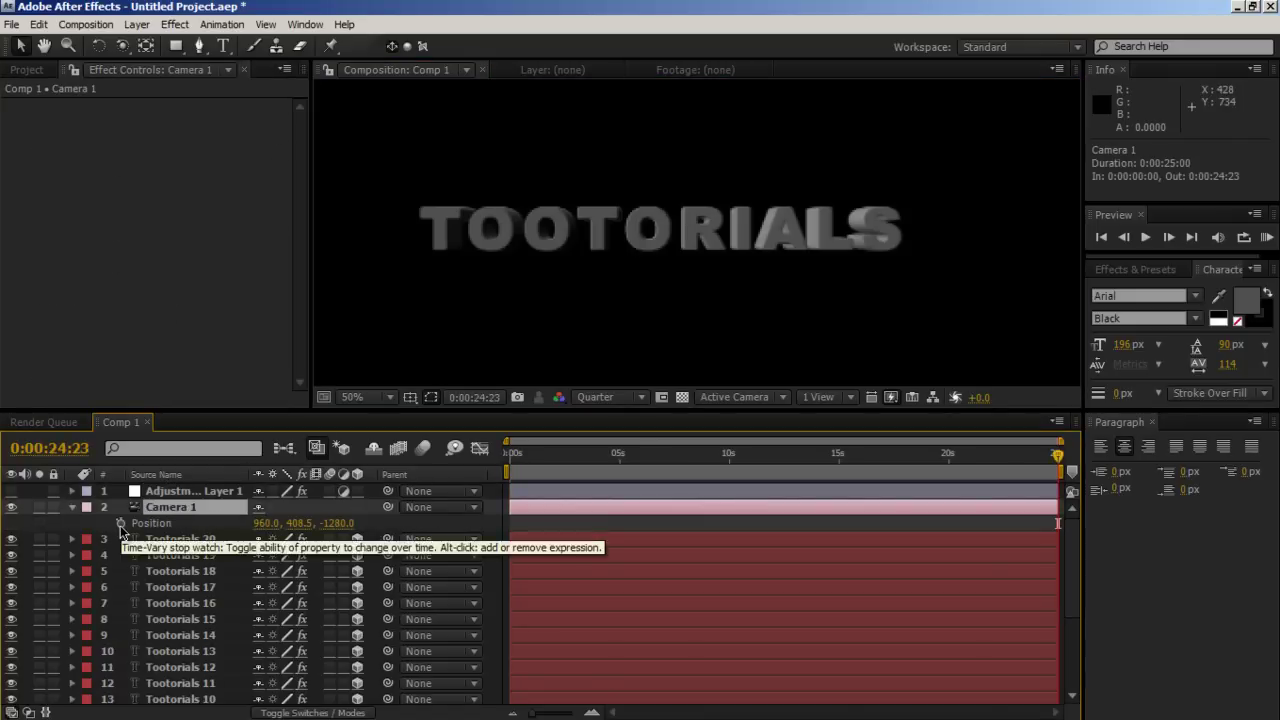
{"action": "key", "text": "shift+a"}
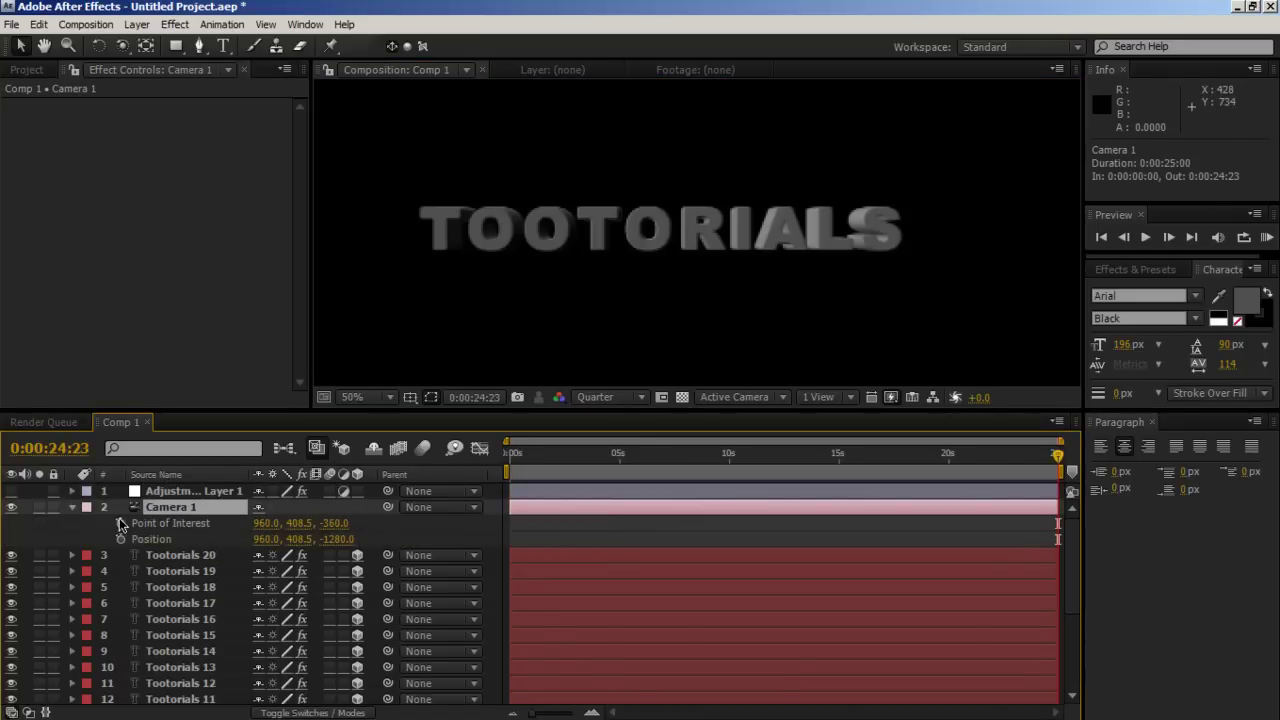
{"action": "left_click", "coordinate": [742, 397]}
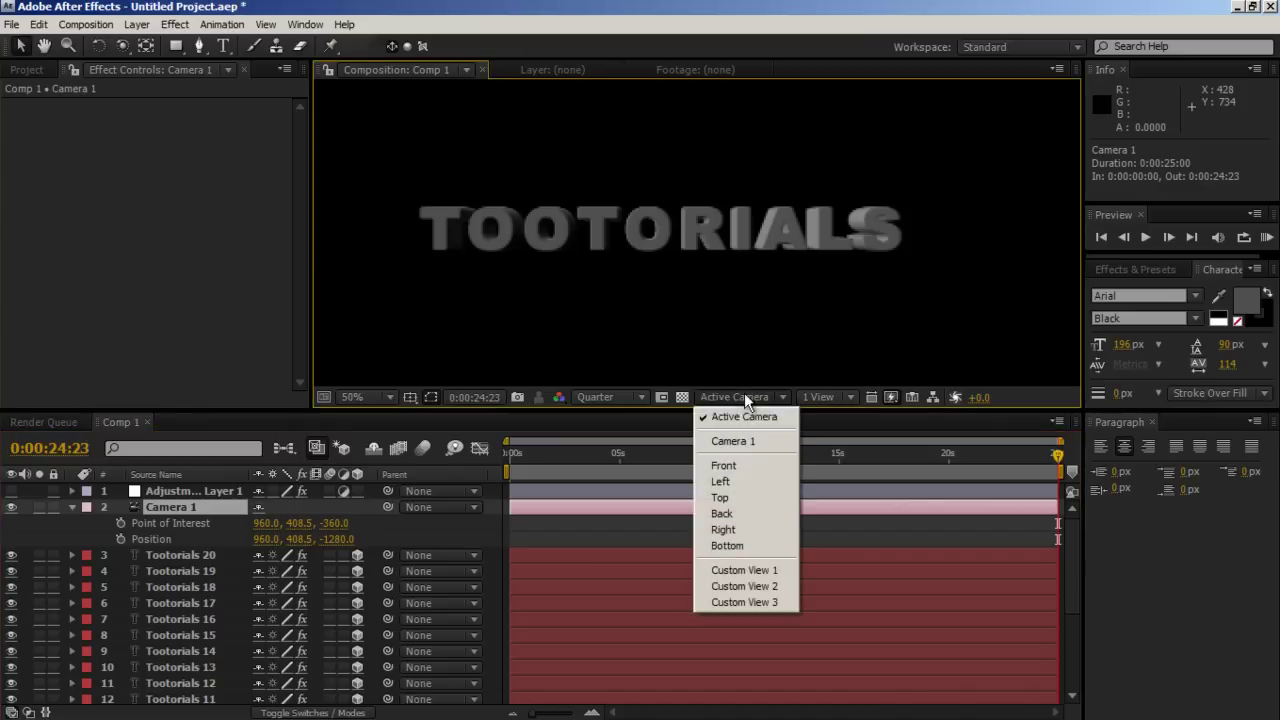
{"action": "left_click", "coordinate": [752, 570]}
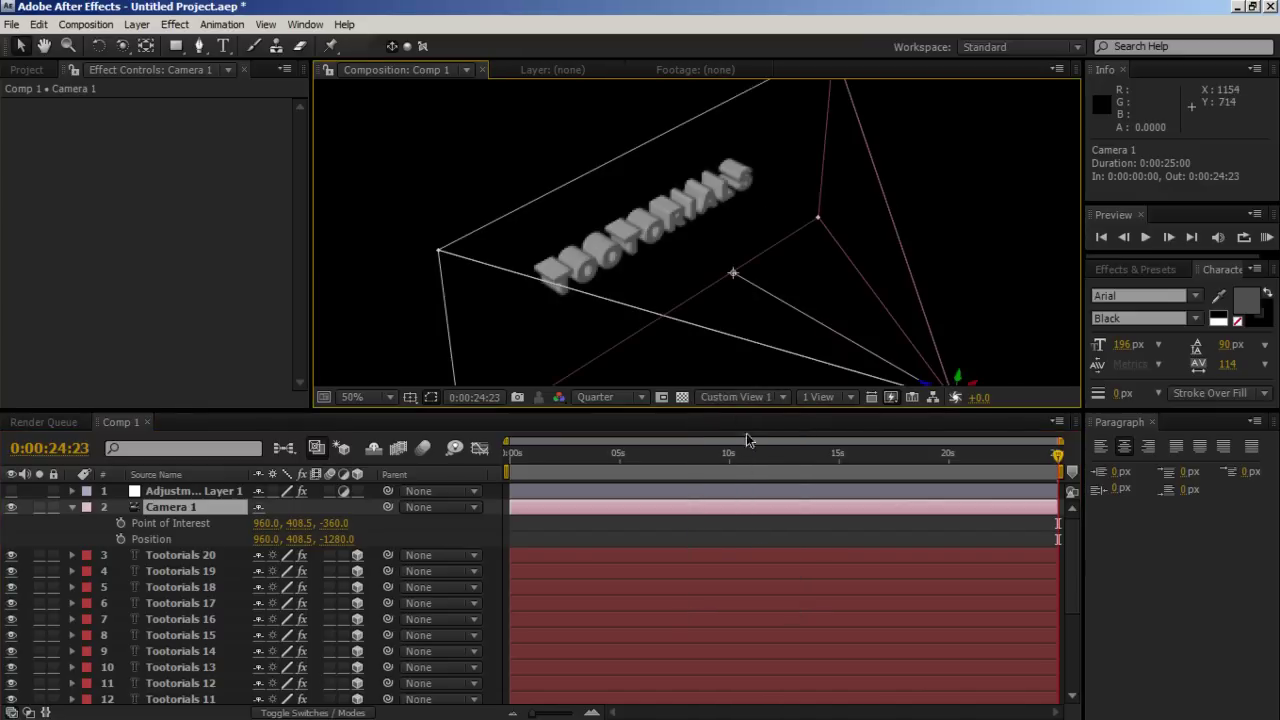
{"action": "left_click", "coordinate": [737, 397]}
{"action": "left_click", "coordinate": [733, 479]}
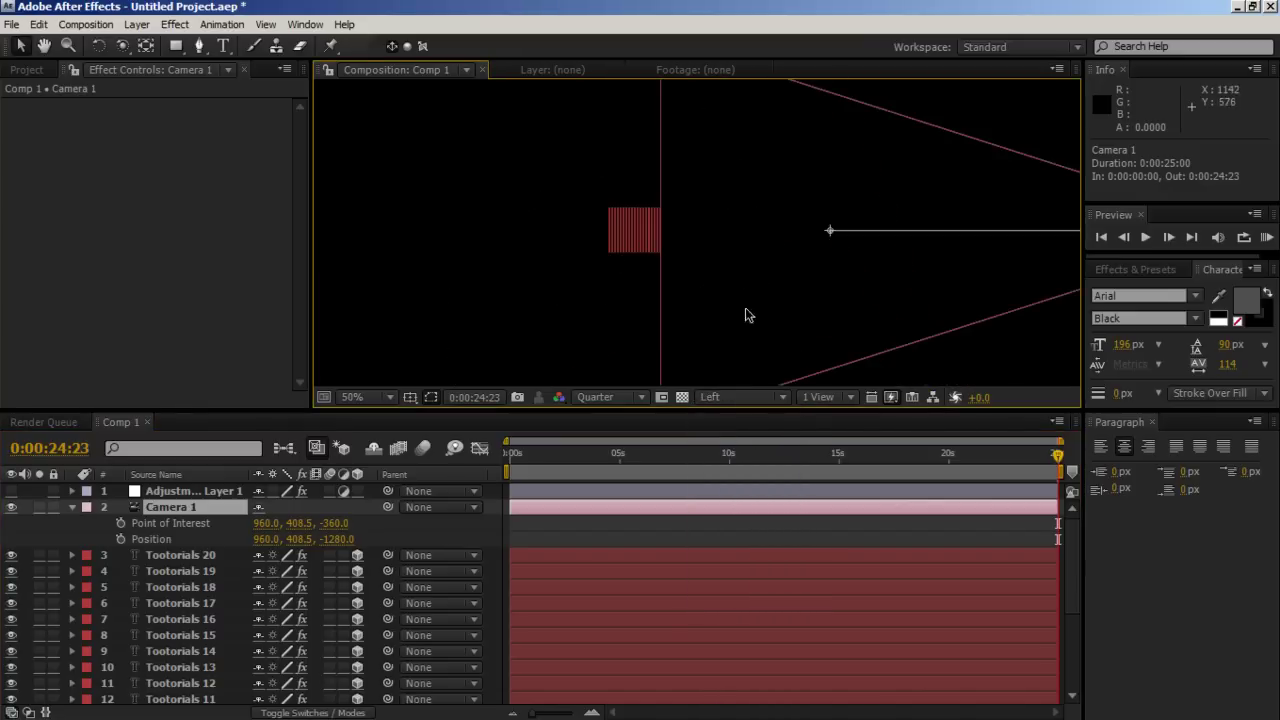
{"action": "left_click_drag", "start_coordinate": [829, 231], "coordinate": [658, 231]}
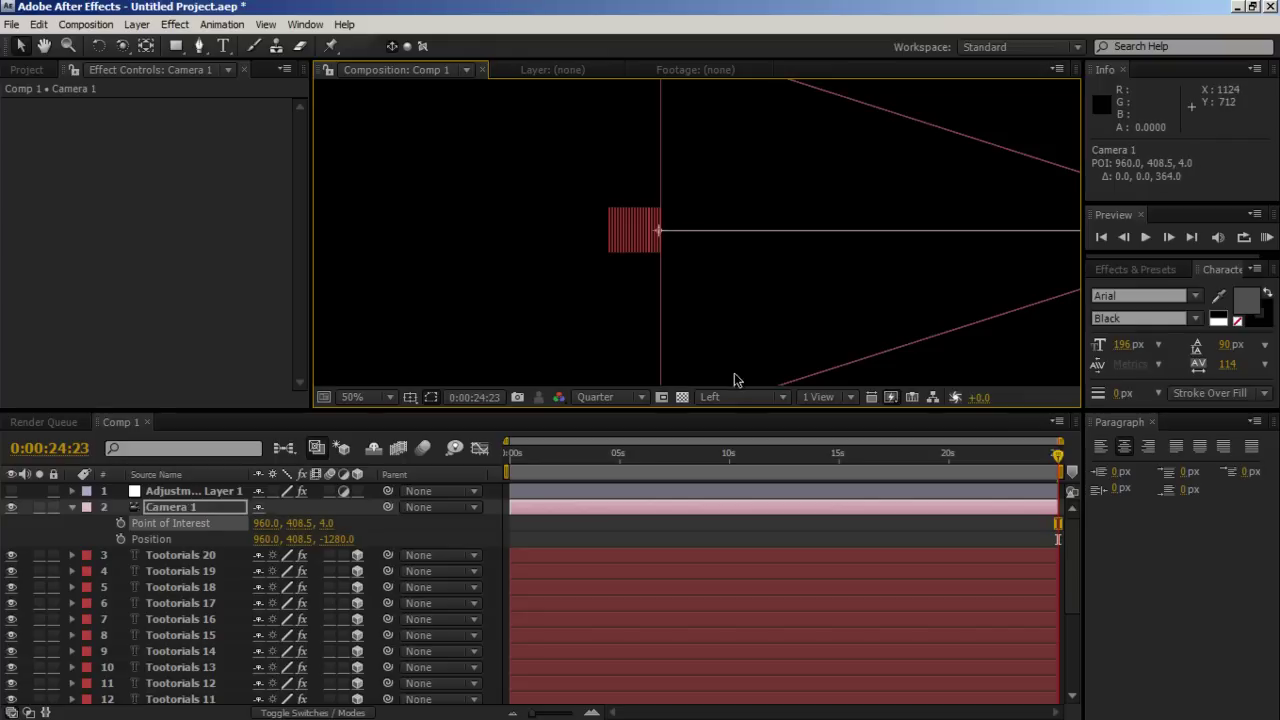
Keyframe Point of Interest at 0 s and add a Position keyframe moved to 0:00:05:23
{"action": "left_click", "coordinate": [735, 397]}
{"action": "left_click", "coordinate": [121, 524]}
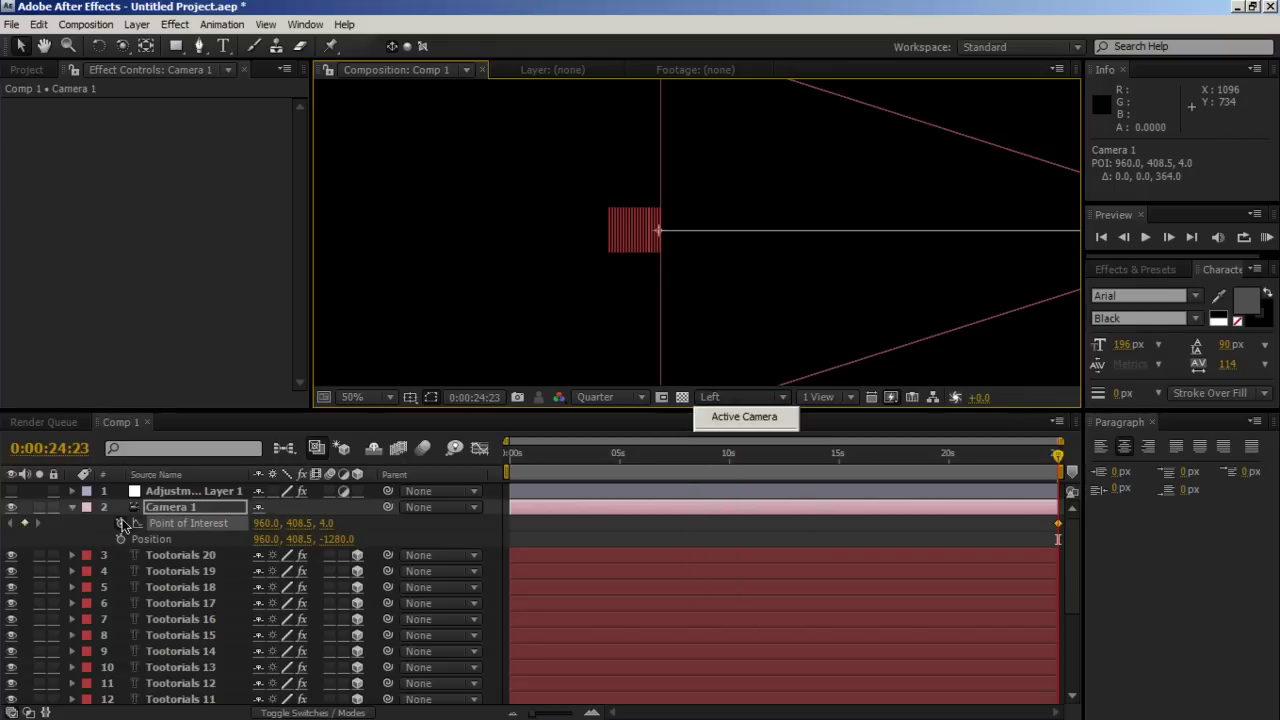
{"action": "left_click", "coordinate": [879, 525]}
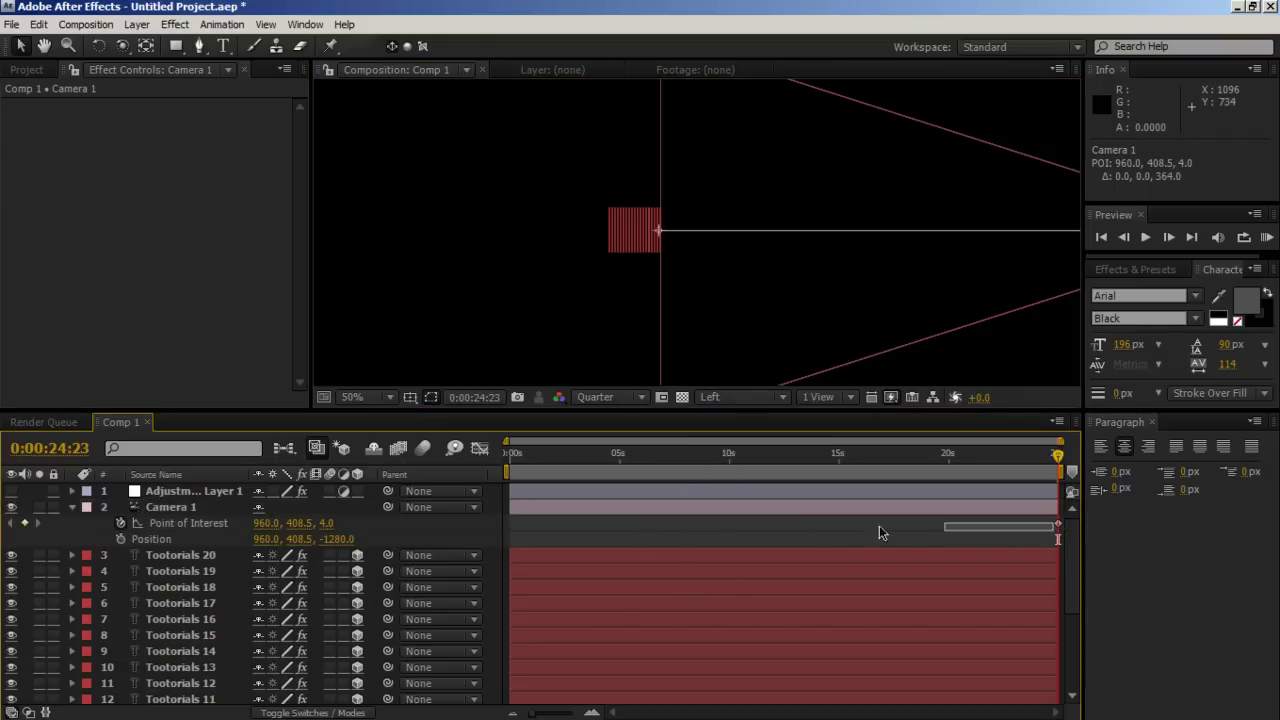
{"action": "left_click_drag", "start_coordinate": [1059, 524], "coordinate": [855, 523]}
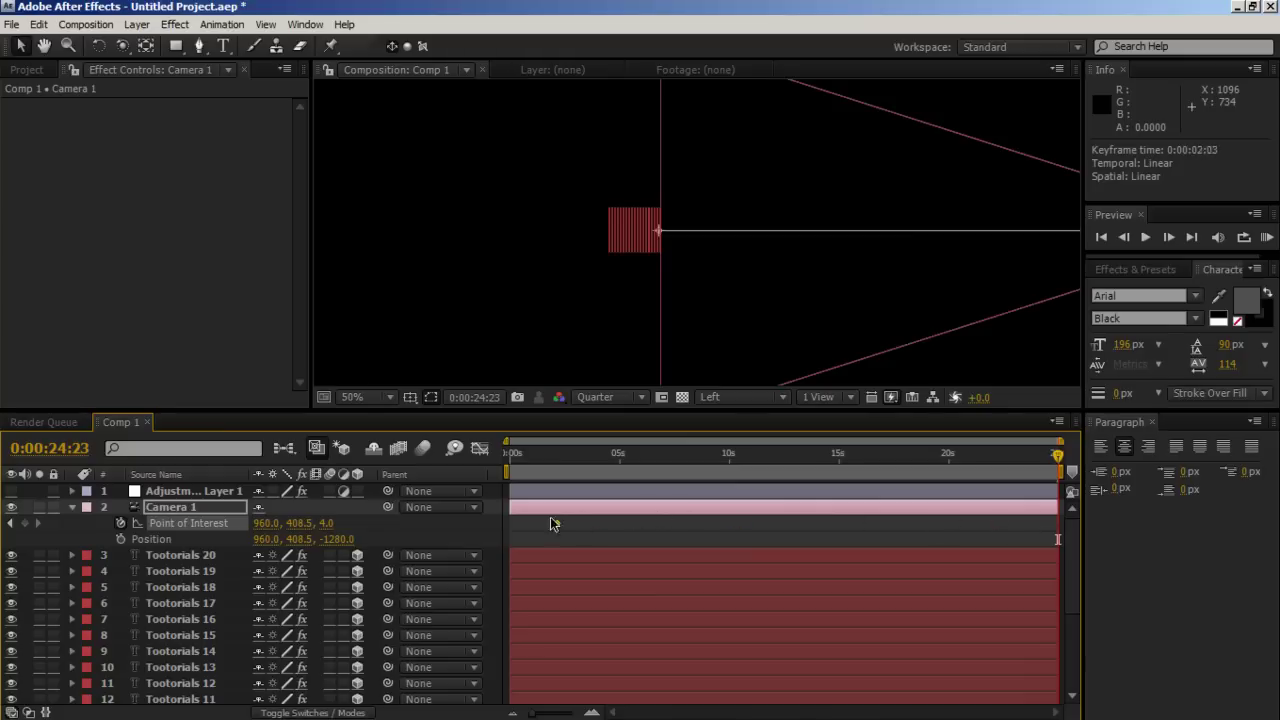
{"action": "left_click_drag", "start_coordinate": [522, 455], "coordinate": [510, 455]}
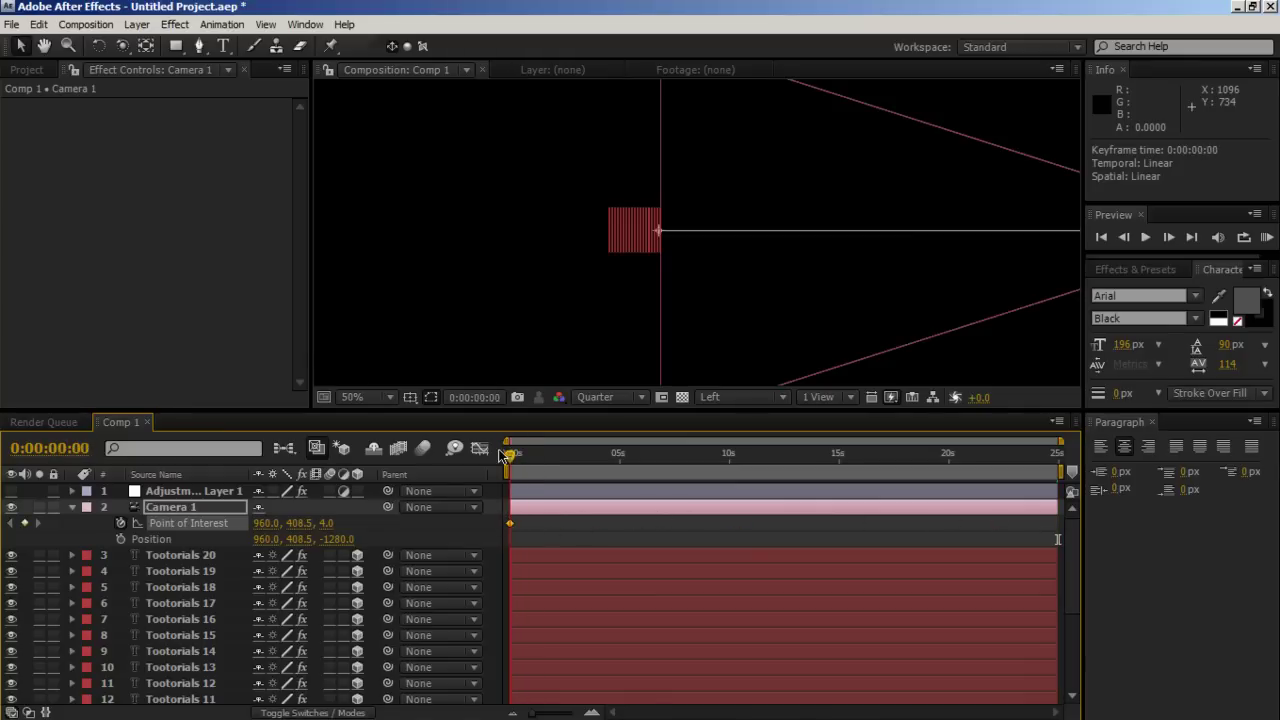
{"action": "left_click", "coordinate": [120, 539]}
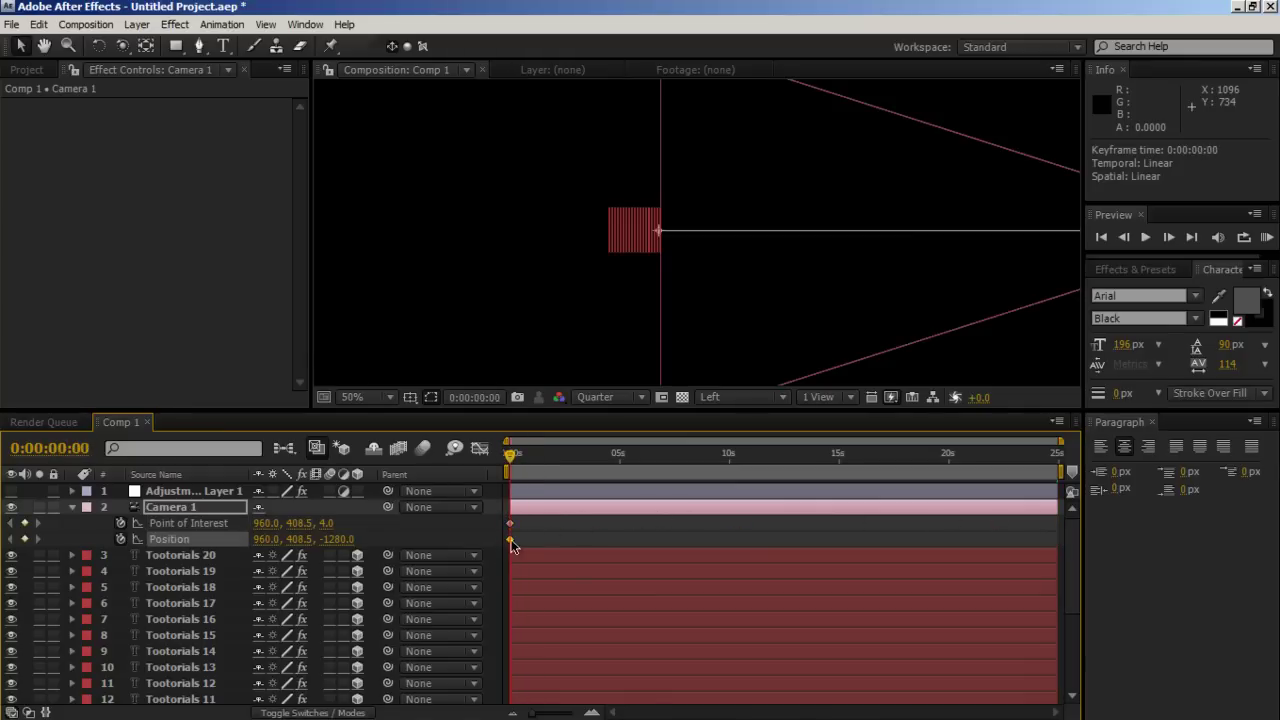
{"action": "left_click_drag", "start_coordinate": [511, 540], "coordinate": [612, 539]}
{"action": "left_click", "coordinate": [726, 397]}
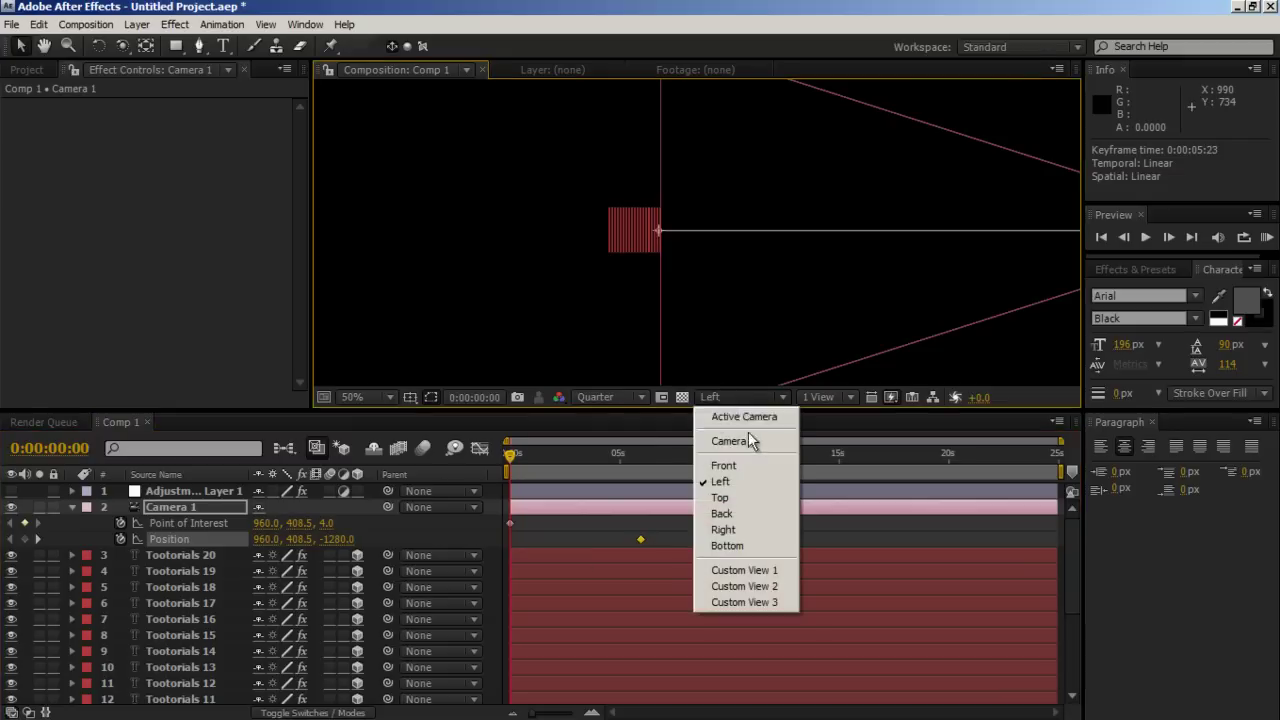
Look through the active camera and scrub to about two seconds to see the sweep through the lettering
{"action": "left_click", "coordinate": [776, 419]}
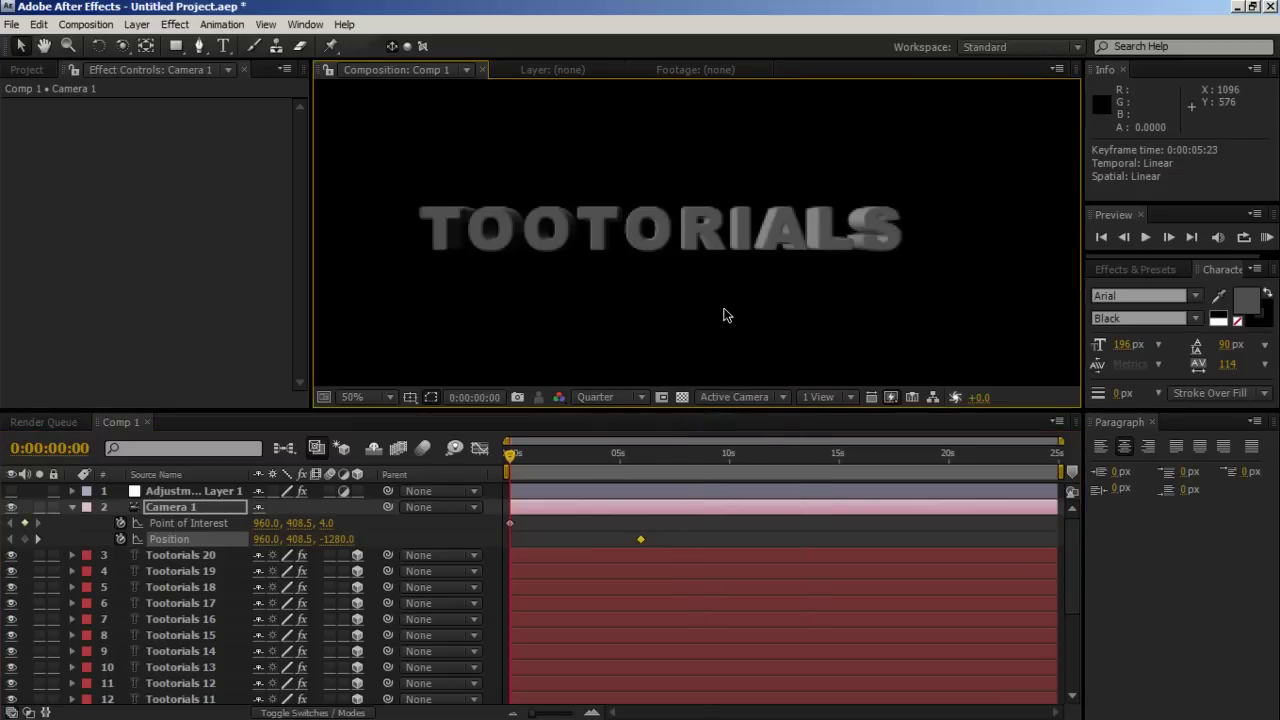
{"action": "left_click_drag", "start_coordinate": [744, 291], "coordinate": [805, 287]}
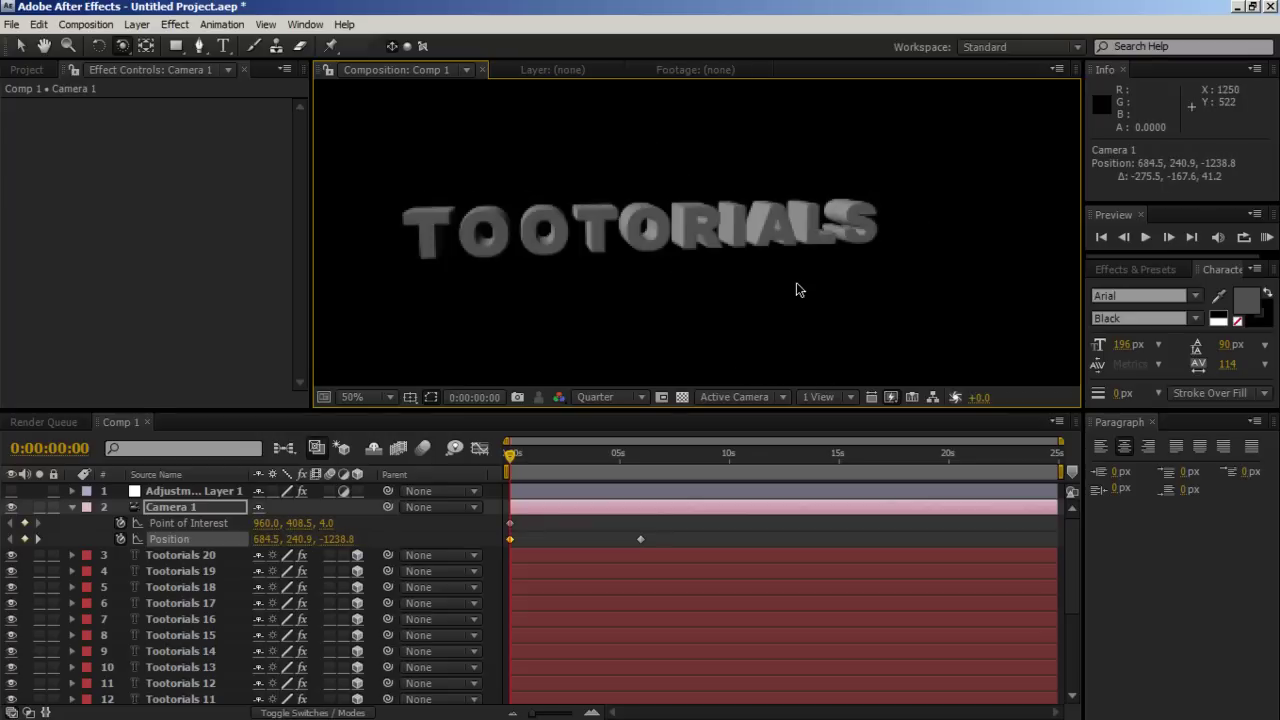
{"action": "key", "text": "ctrl+z"}
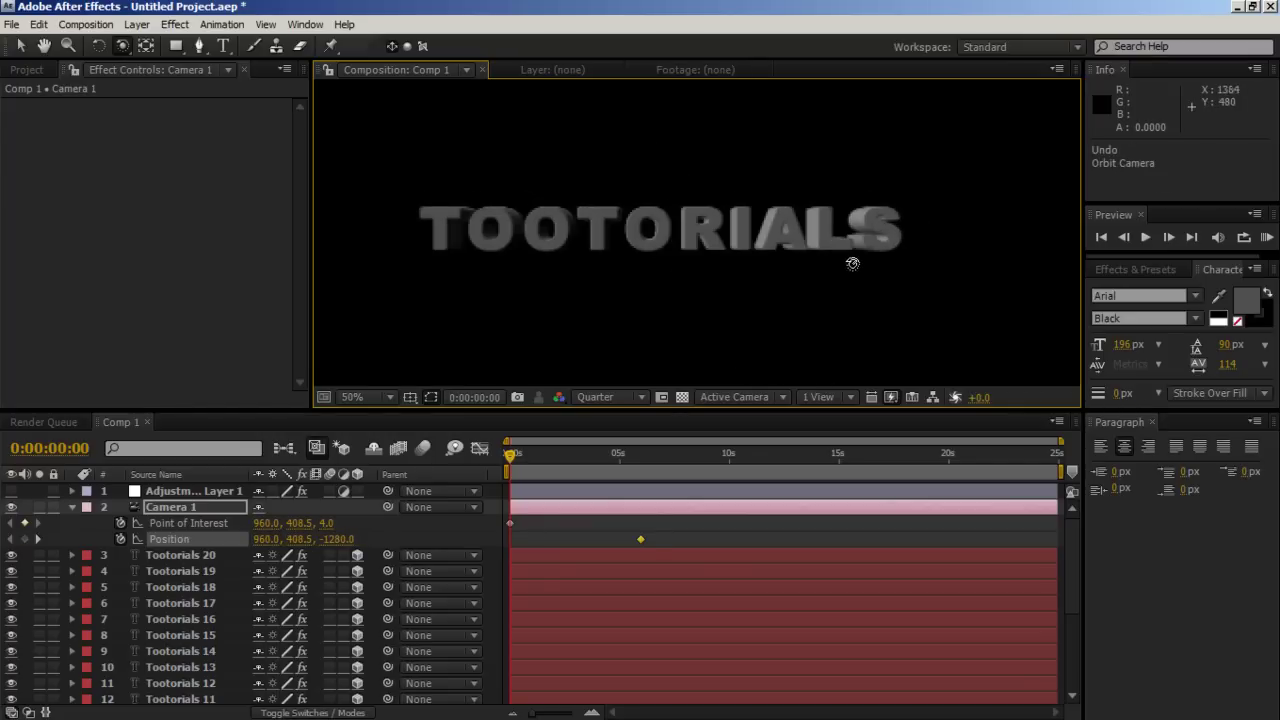
{"action": "left_click_drag", "start_coordinate": [894, 260], "coordinate": [520, 400]}
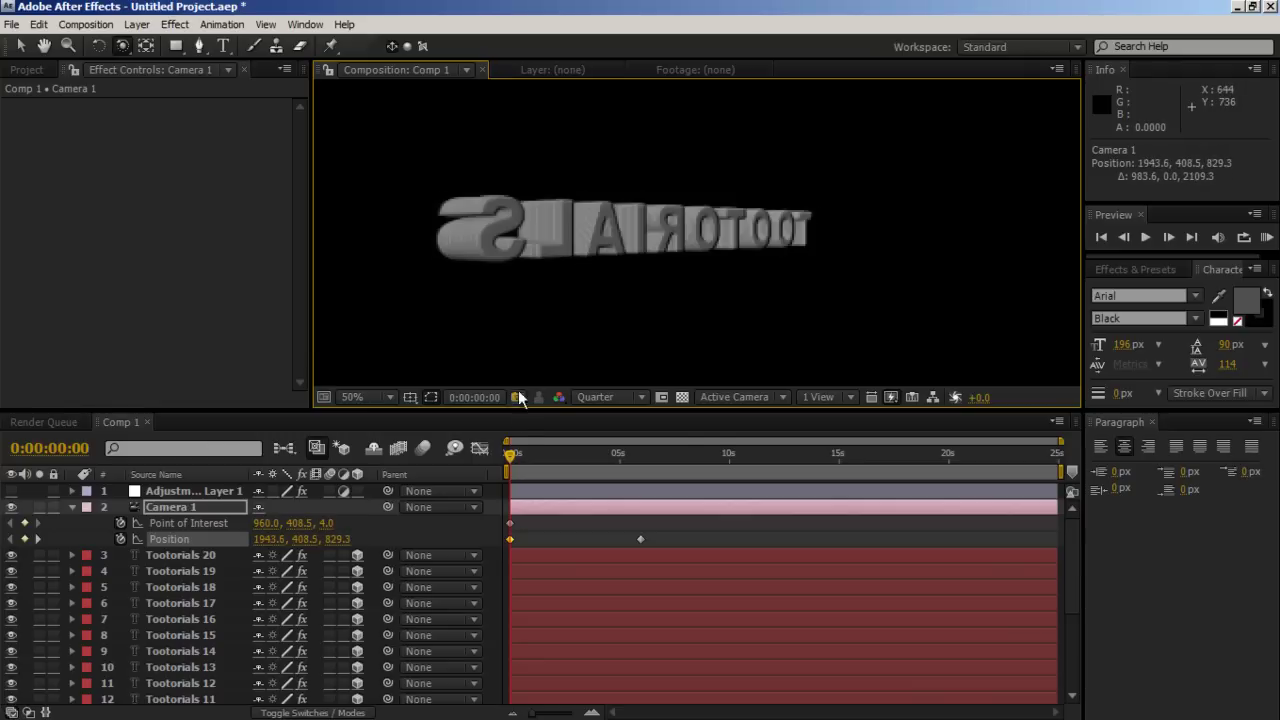
{"action": "left_click_drag", "start_coordinate": [512, 458], "coordinate": [560, 460]}
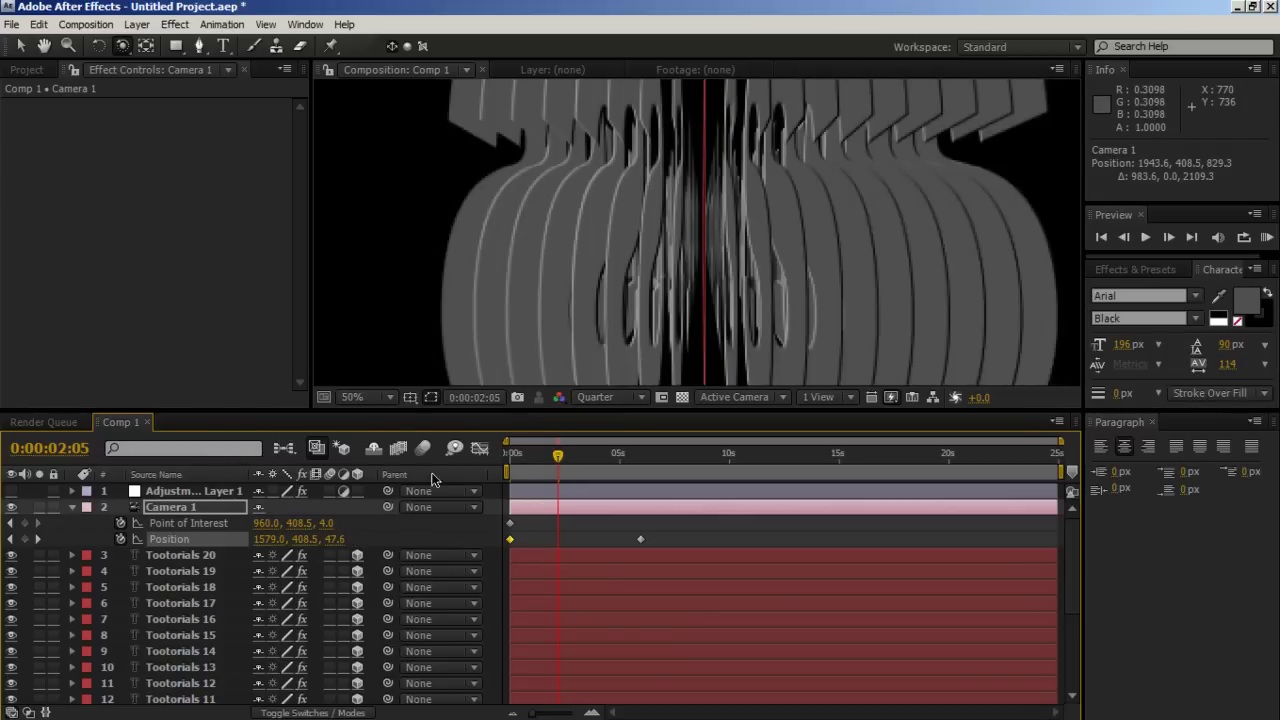
Turn on motion blur for every Tootorials layer and for the composition
{"action": "left_click", "coordinate": [72, 507]}
{"action": "left_click_drag", "start_coordinate": [327, 521], "coordinate": [328, 713]}
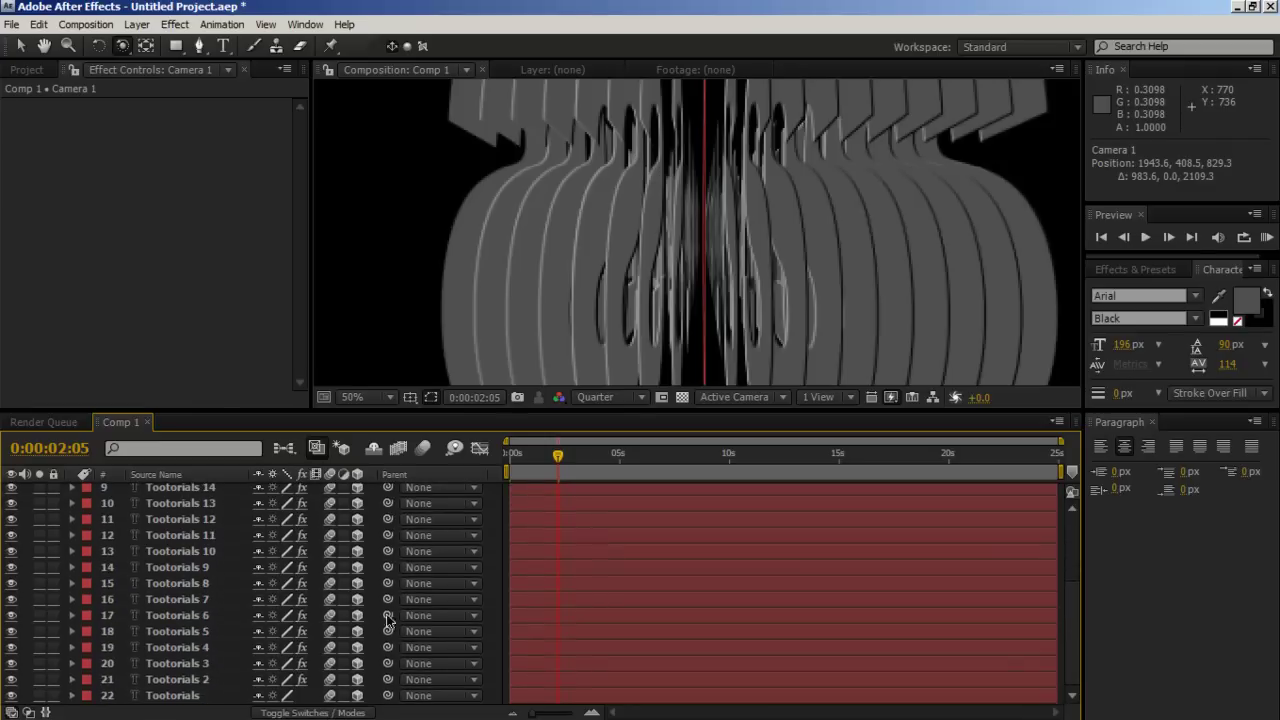
{"action": "left_click", "coordinate": [423, 449]}
{"action": "left_click", "coordinate": [424, 450]}
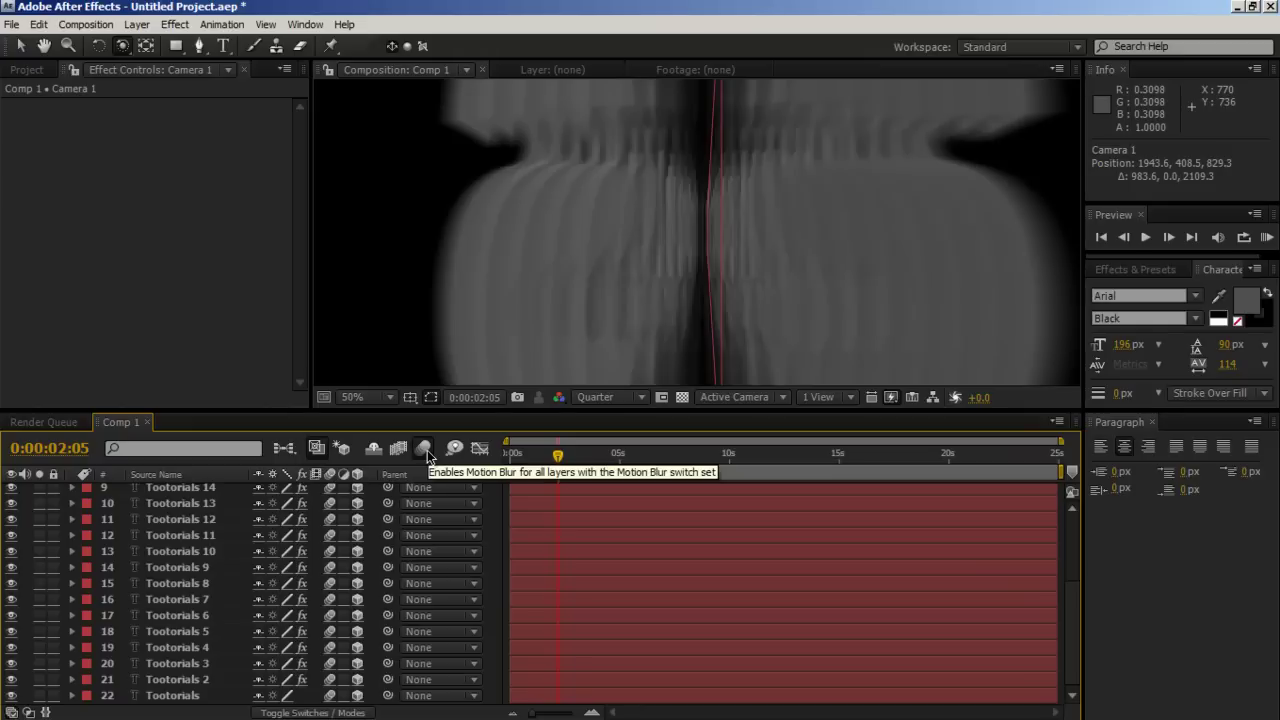
{"action": "left_click", "coordinate": [424, 449]}
{"action": "scroll", "coordinate": [216, 496], "scroll_direction": "up", "scroll_amount": 3}
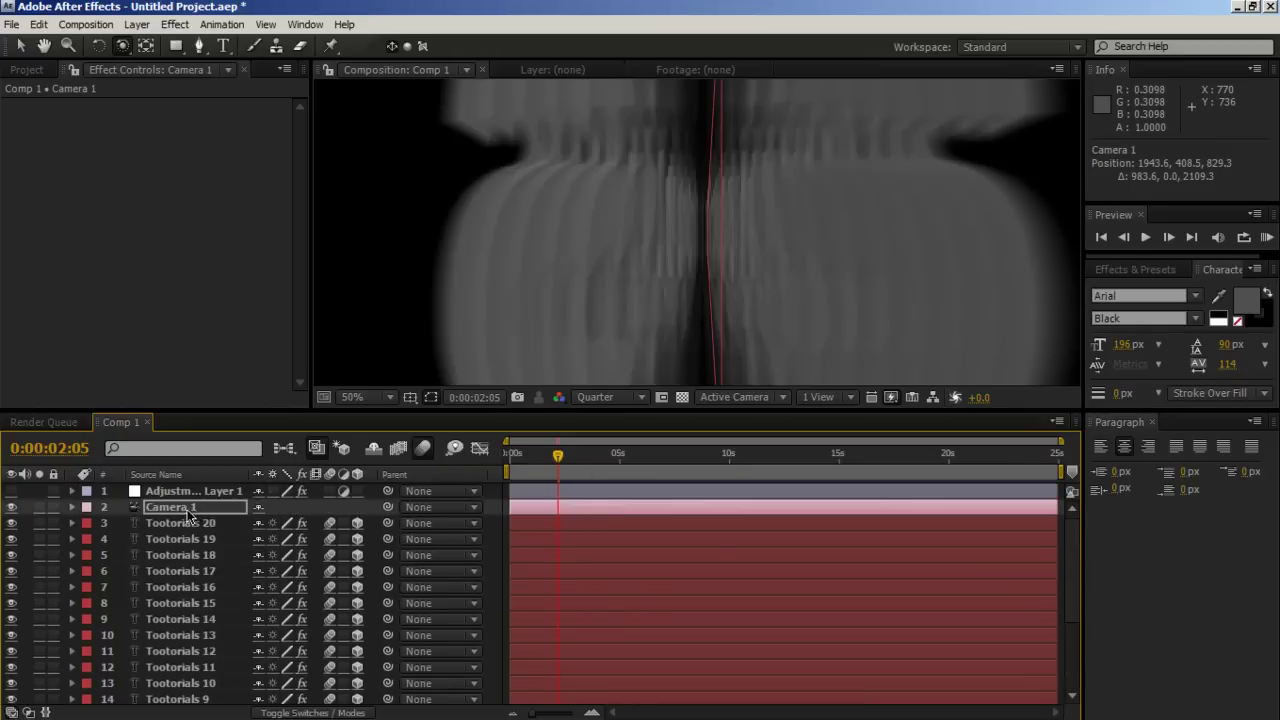
Move Camera 1's second Position keyframe earlier to 0:00:03:13
{"action": "left_click", "coordinate": [200, 507]}
{"action": "key", "text": "u"}
{"action": "left_click_drag", "start_coordinate": [641, 540], "coordinate": [587, 539]}
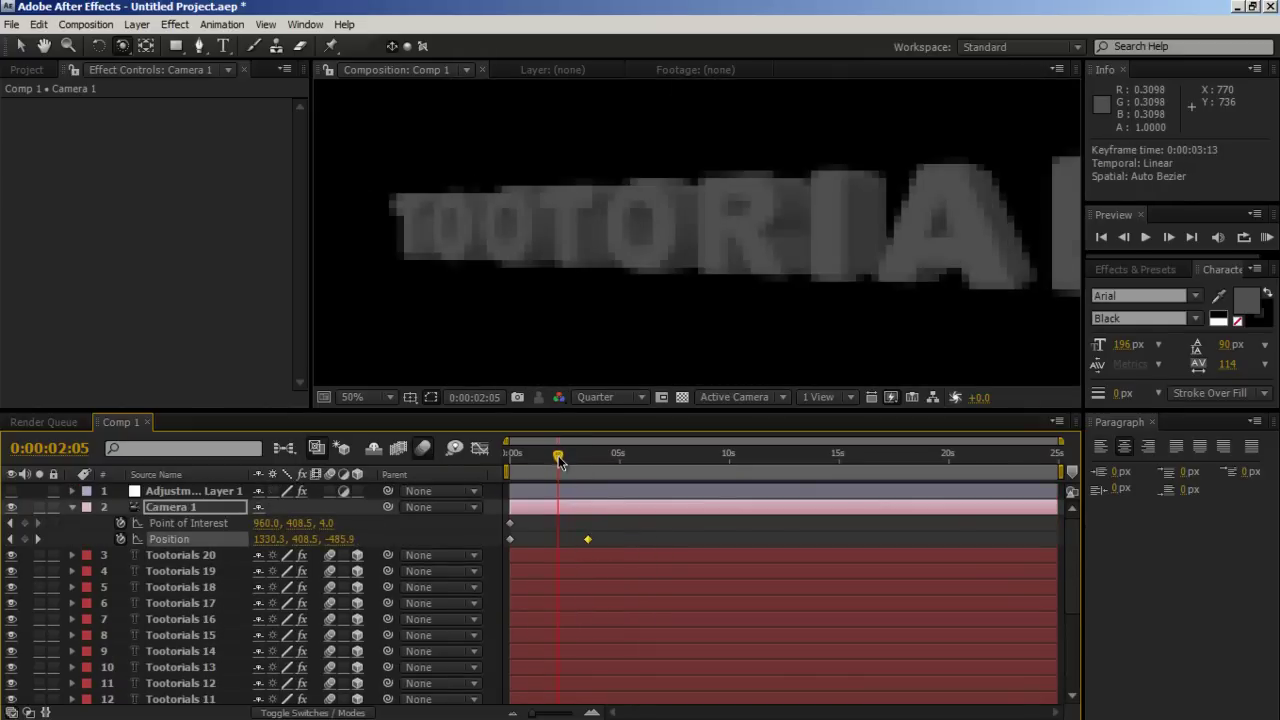
{"action": "left_click_drag", "start_coordinate": [562, 457], "coordinate": [537, 469]}
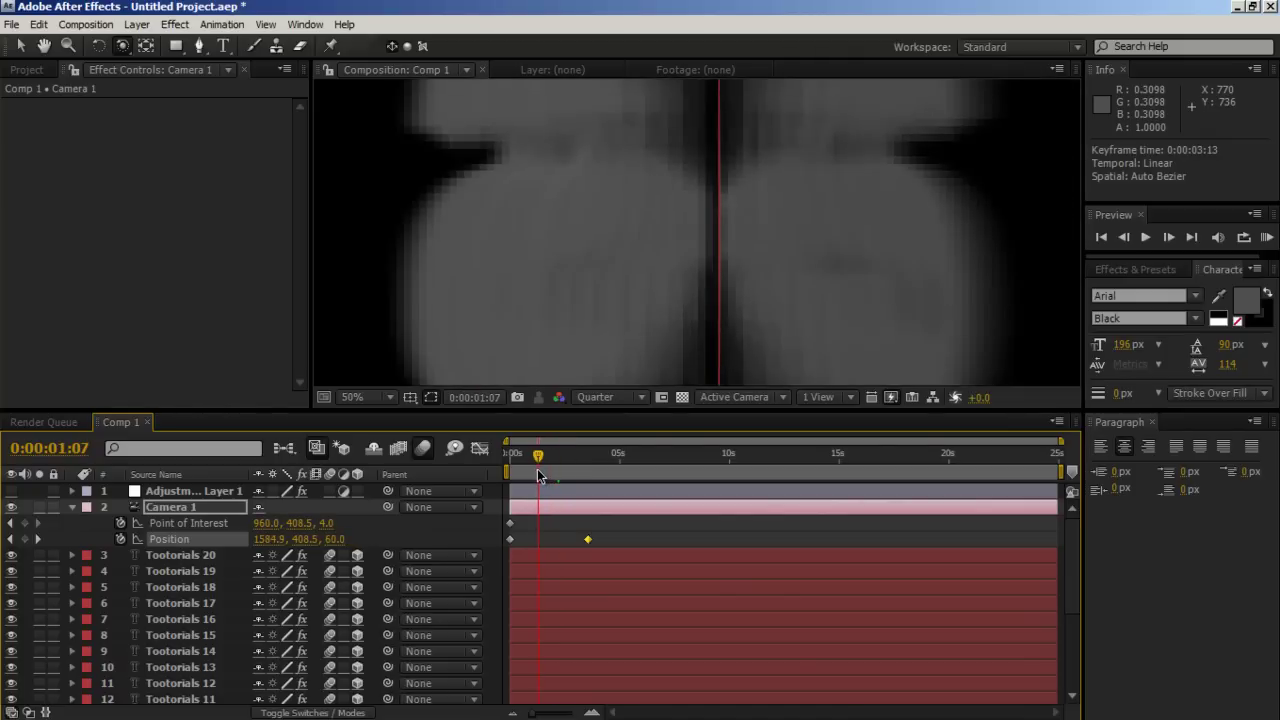
Apply Directional Blur to Adjustment Layer 1 with Direction set to 90°
{"action": "left_click", "coordinate": [188, 493]}
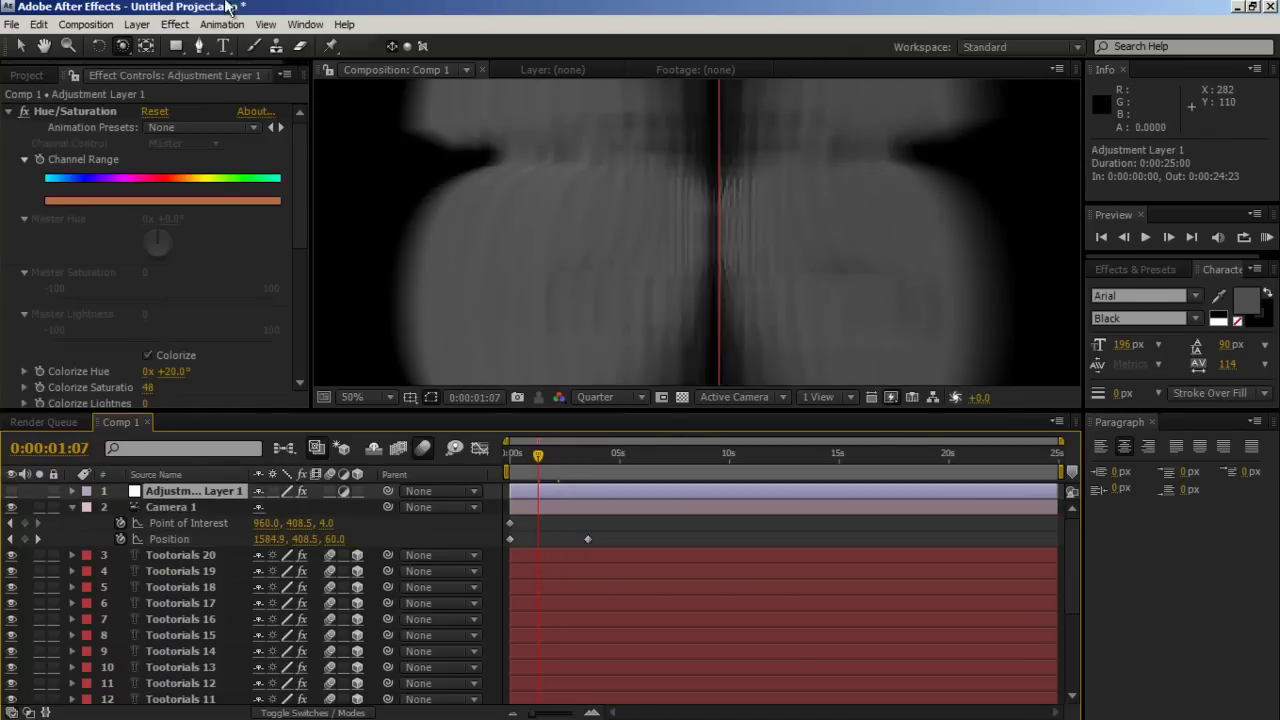
{"action": "left_click", "coordinate": [175, 24]}
{"action": "mouse_move", "coordinate": [245, 136]}
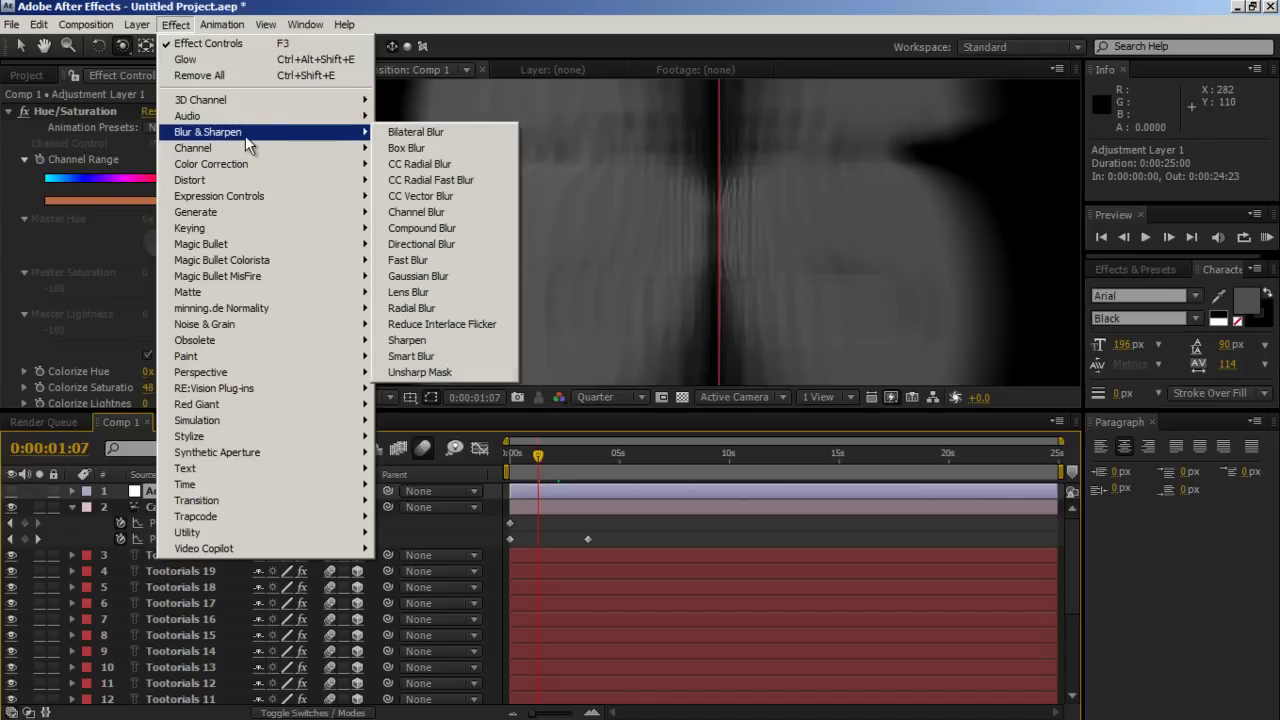
{"action": "left_click", "coordinate": [459, 258]}
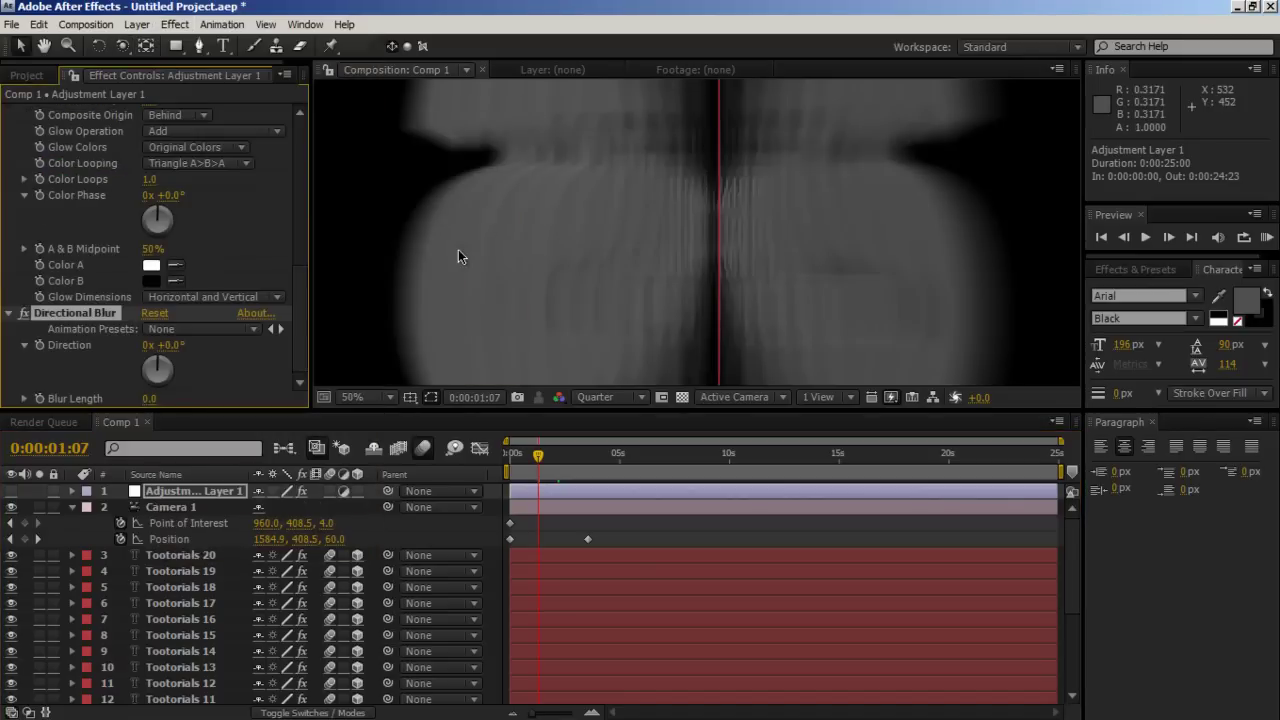
{"action": "left_click", "coordinate": [182, 346]}
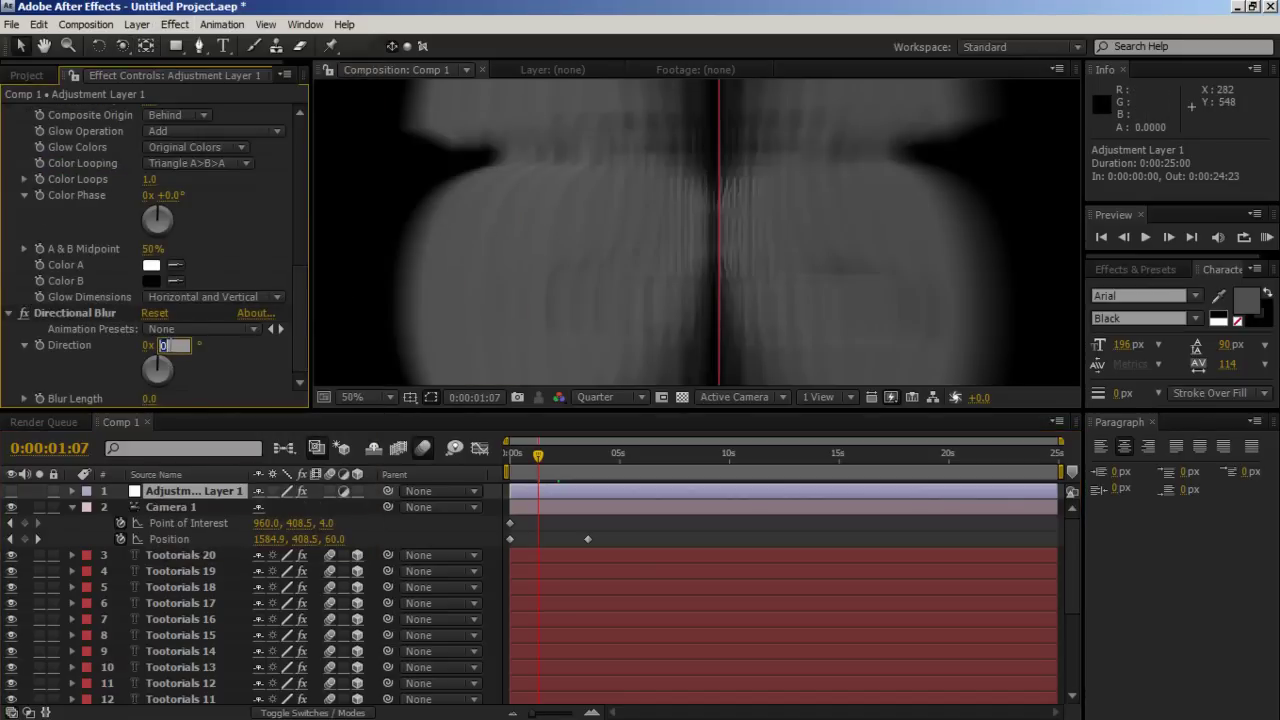
{"action": "type", "text": "90"}
{"action": "key", "text": "Return"}
Show the adjustment layer again and lengthen the Directional Blur to about 178
{"action": "left_click_drag", "start_coordinate": [150, 399], "coordinate": [575, 386]}
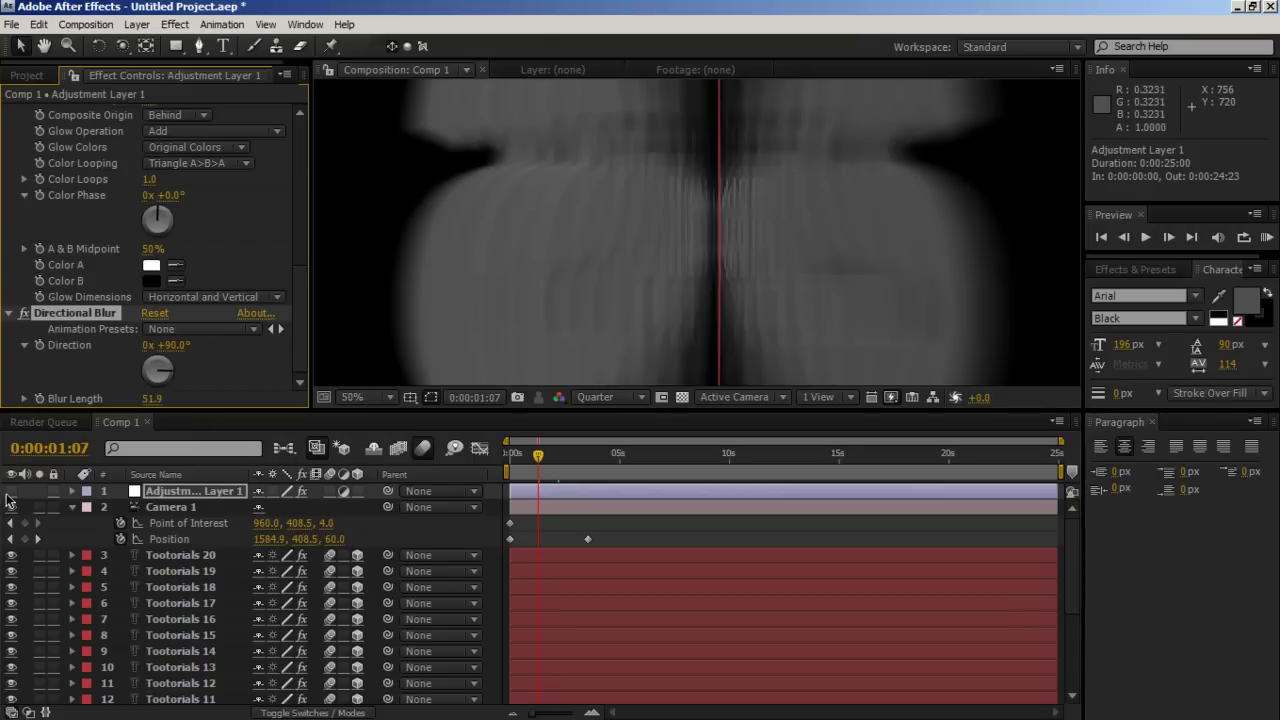
{"action": "scroll", "coordinate": [36, 228], "scroll_direction": "up", "scroll_amount": 10}
{"action": "scroll", "coordinate": [20, 130], "scroll_direction": "up", "scroll_amount": 2}
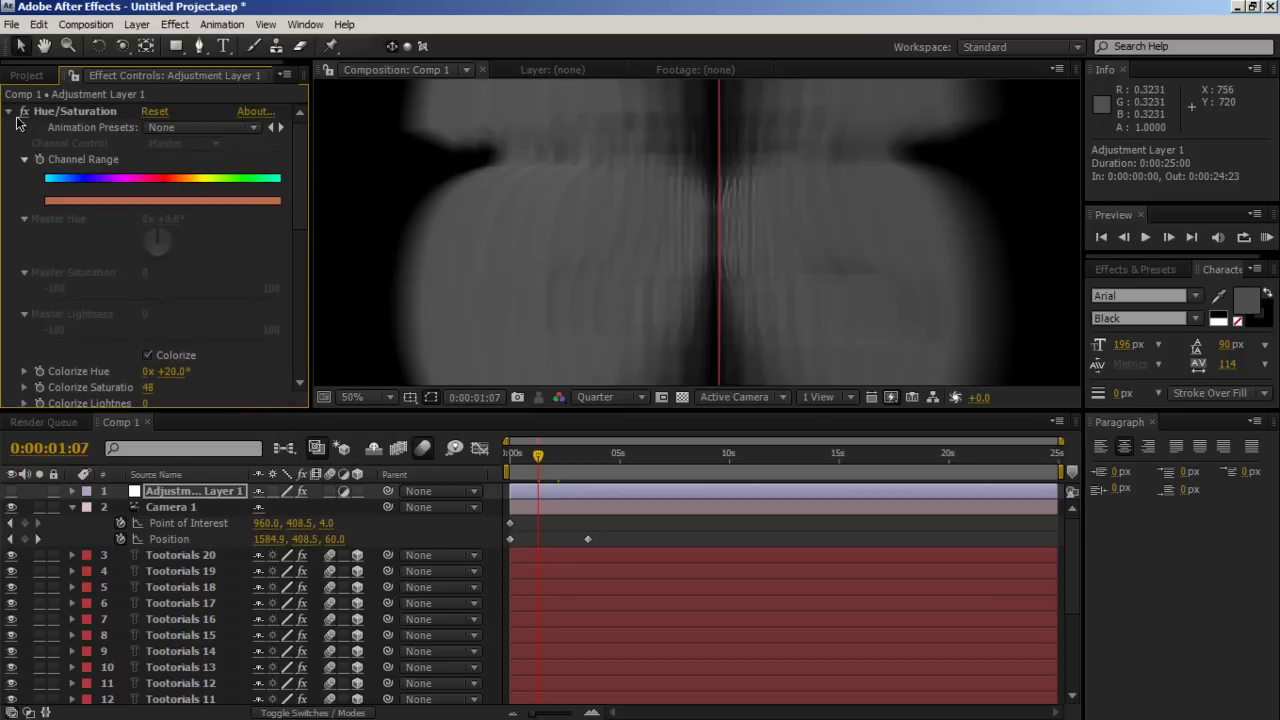
{"action": "scroll", "coordinate": [30, 212], "scroll_direction": "down", "scroll_amount": 5}
{"action": "left_click", "coordinate": [30, 209]}
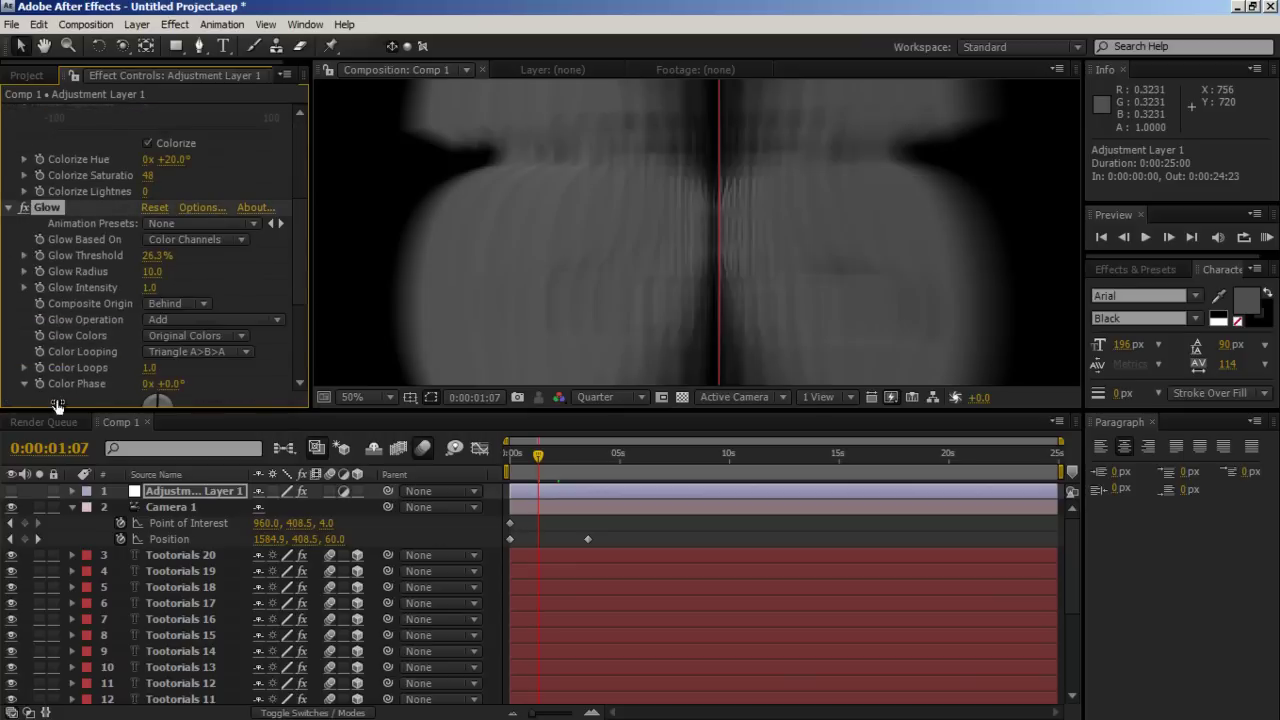
{"action": "left_click", "coordinate": [13, 492]}
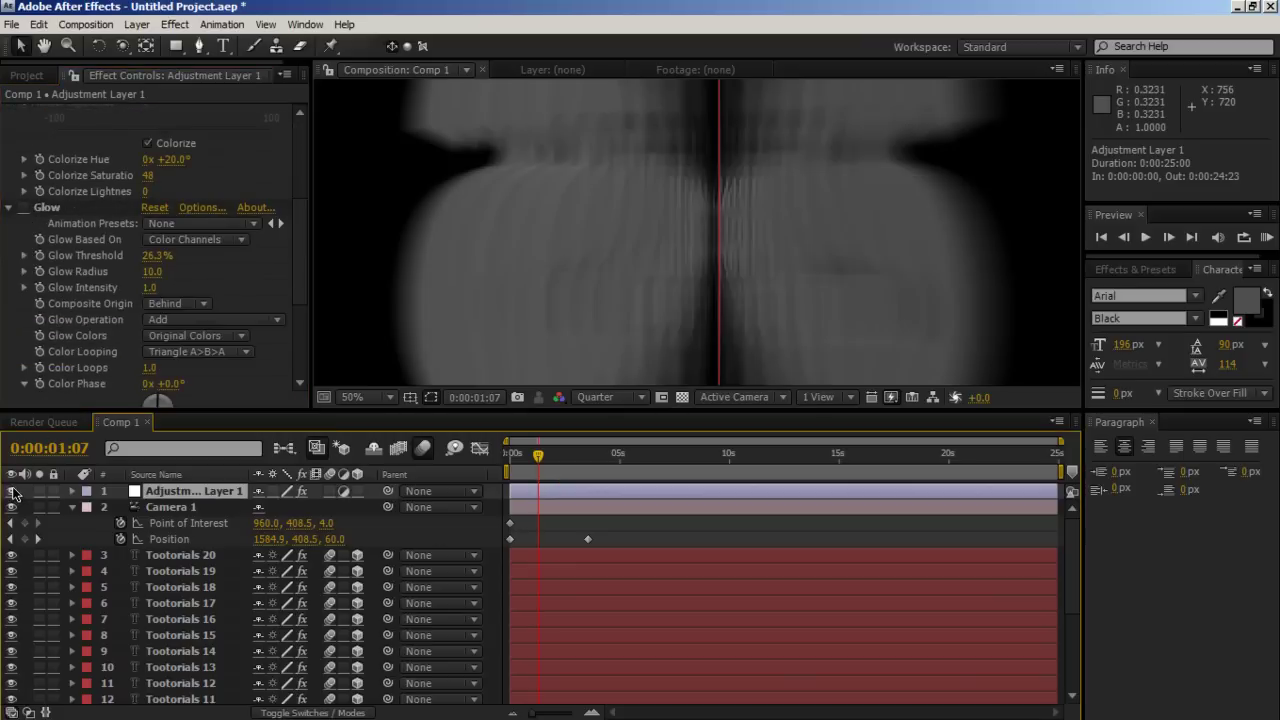
{"action": "scroll", "coordinate": [149, 330], "scroll_direction": "down", "scroll_amount": 2}
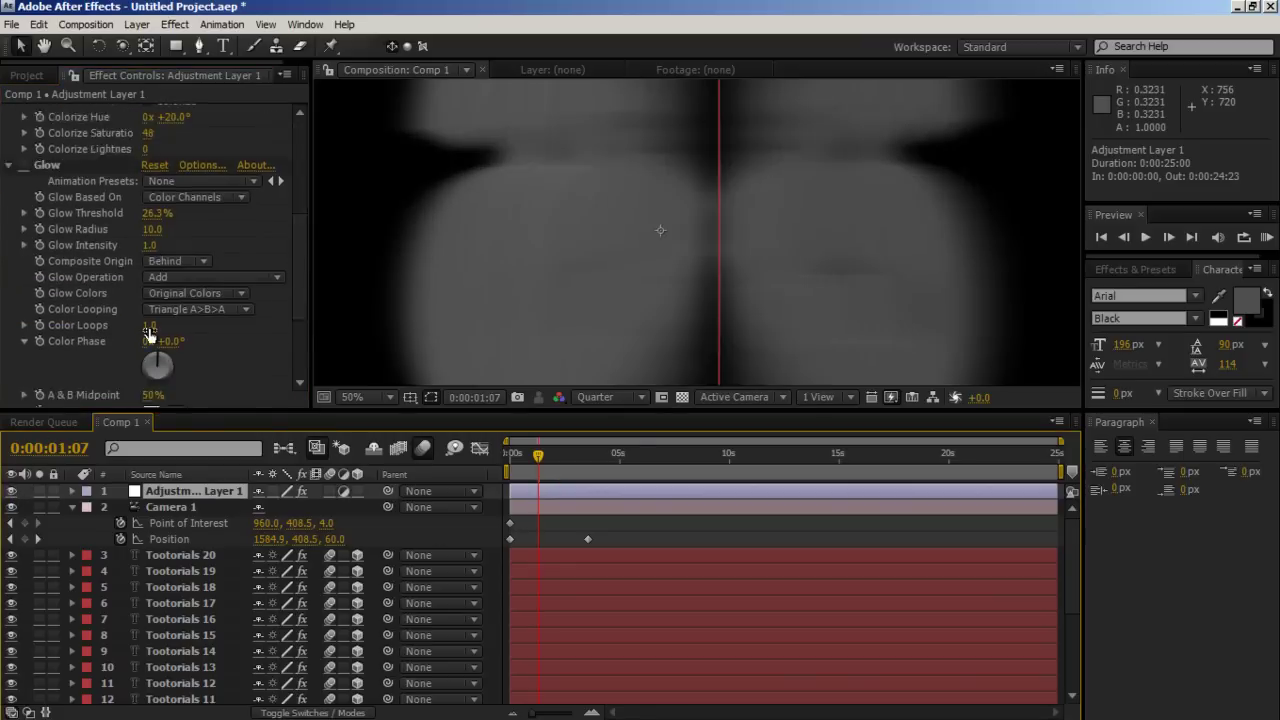
{"action": "scroll", "coordinate": [149, 329], "scroll_direction": "down", "scroll_amount": 2}
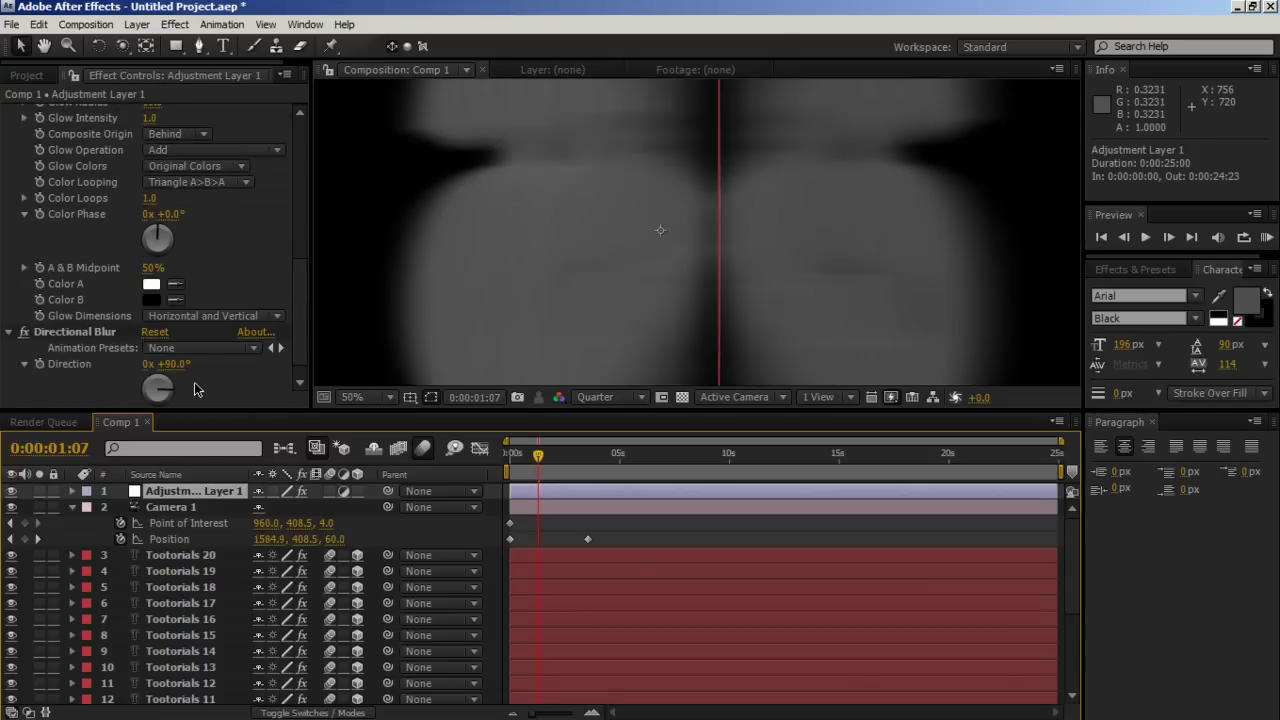
{"action": "scroll", "coordinate": [155, 405], "scroll_direction": "down", "scroll_amount": 1}
{"action": "left_click_drag", "start_coordinate": [155, 405], "coordinate": [723, 363]}
At 0:00:01:23 disable Directional Blur, then render and play a RAM preview of the camera move
{"action": "key", "text": "comma"}
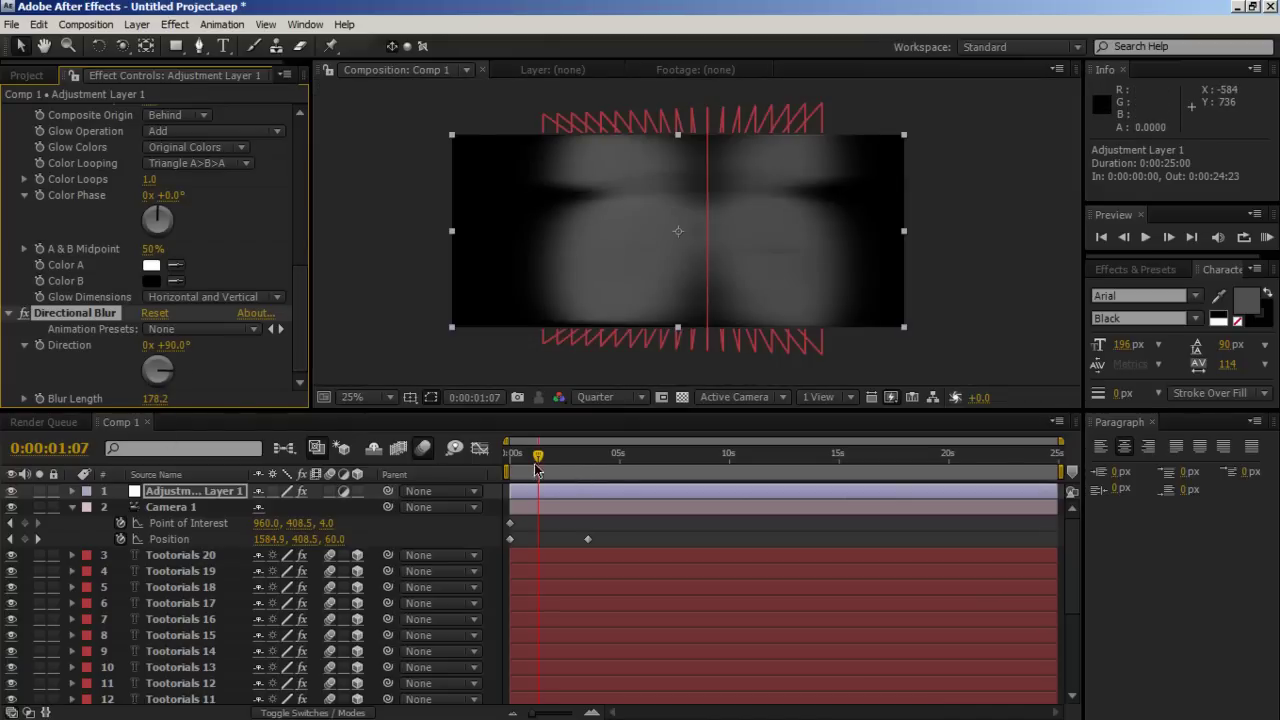
{"action": "left_click_drag", "start_coordinate": [537, 470], "coordinate": [553, 462]}
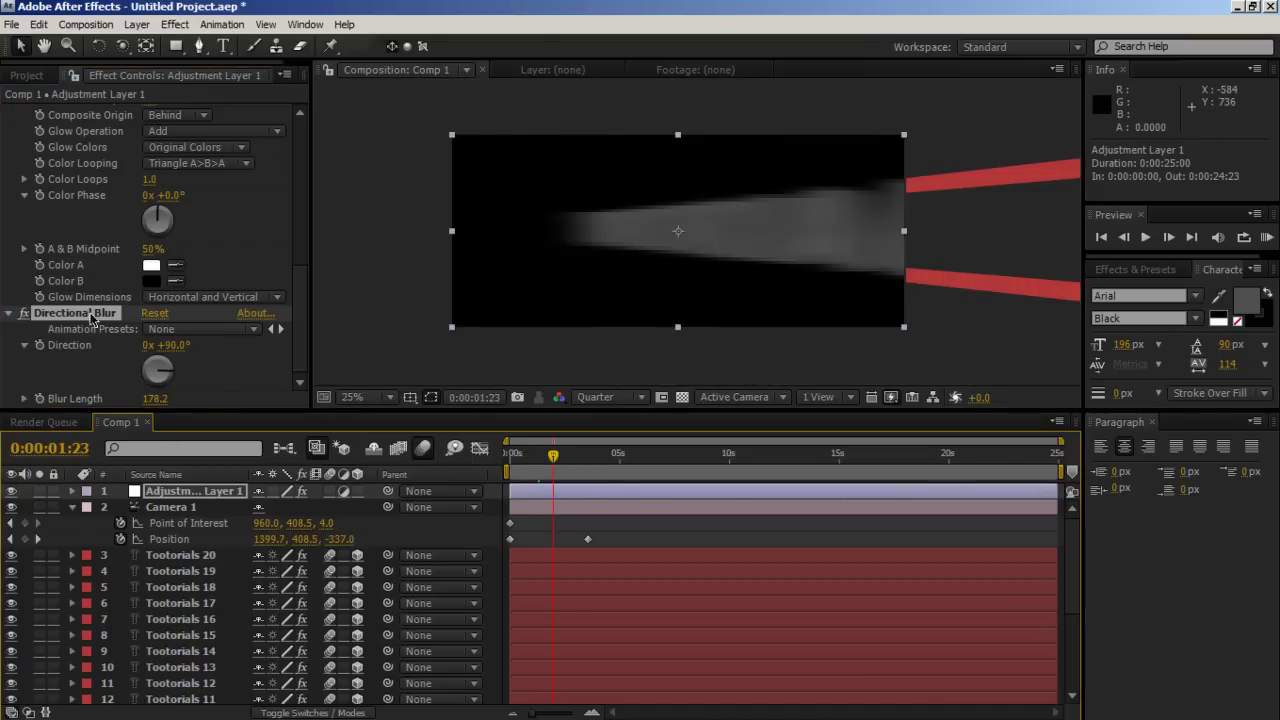
{"action": "left_click", "coordinate": [23, 313]}
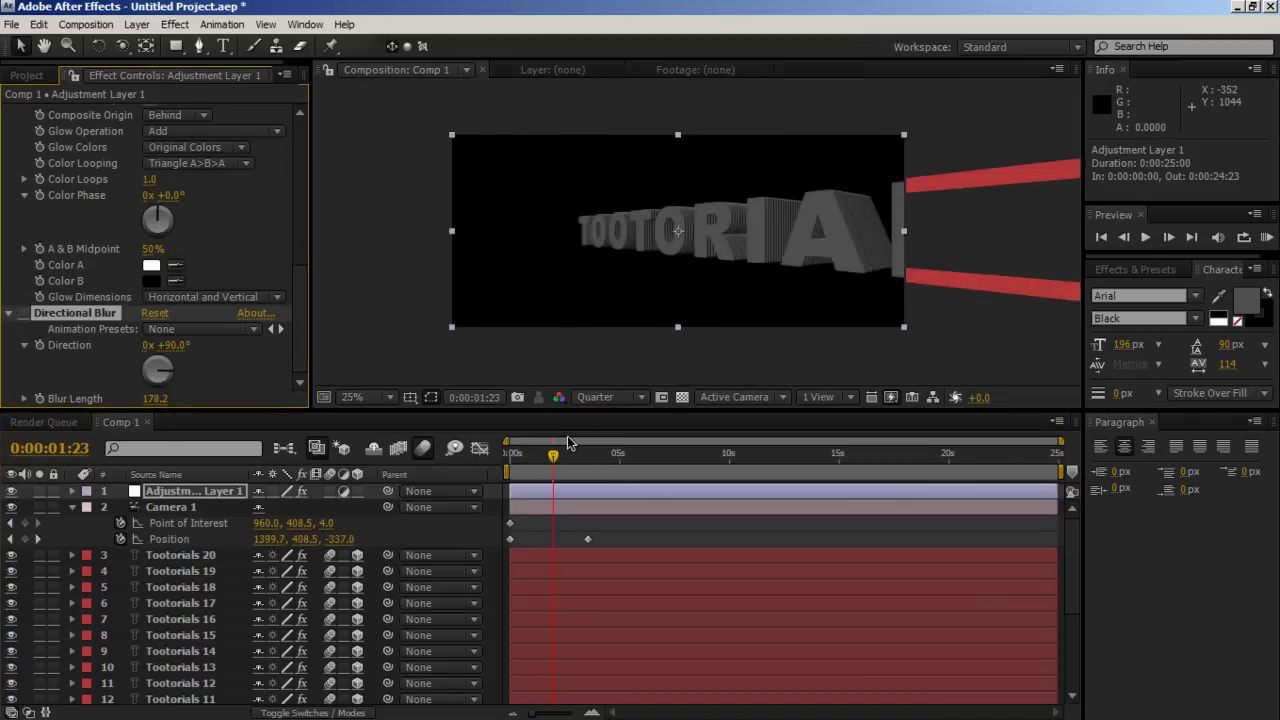
{"action": "key", "text": "KP_0"}
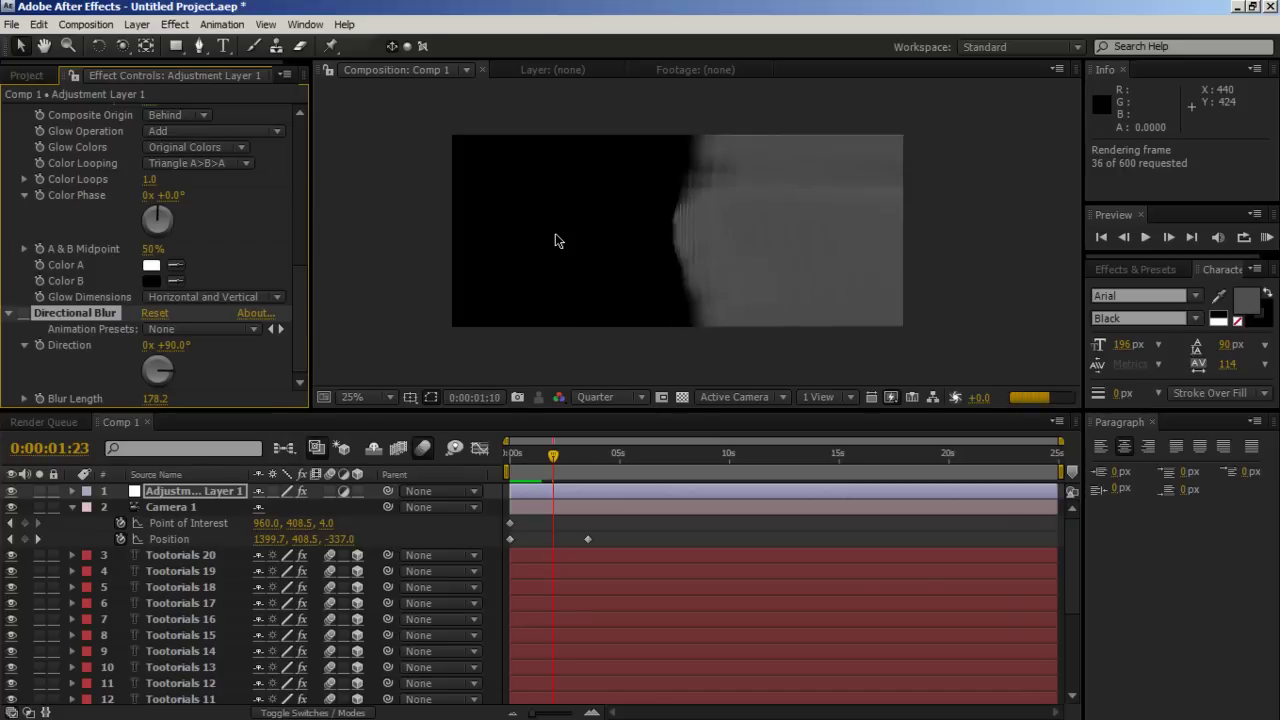
{"action": "key", "text": "space"}
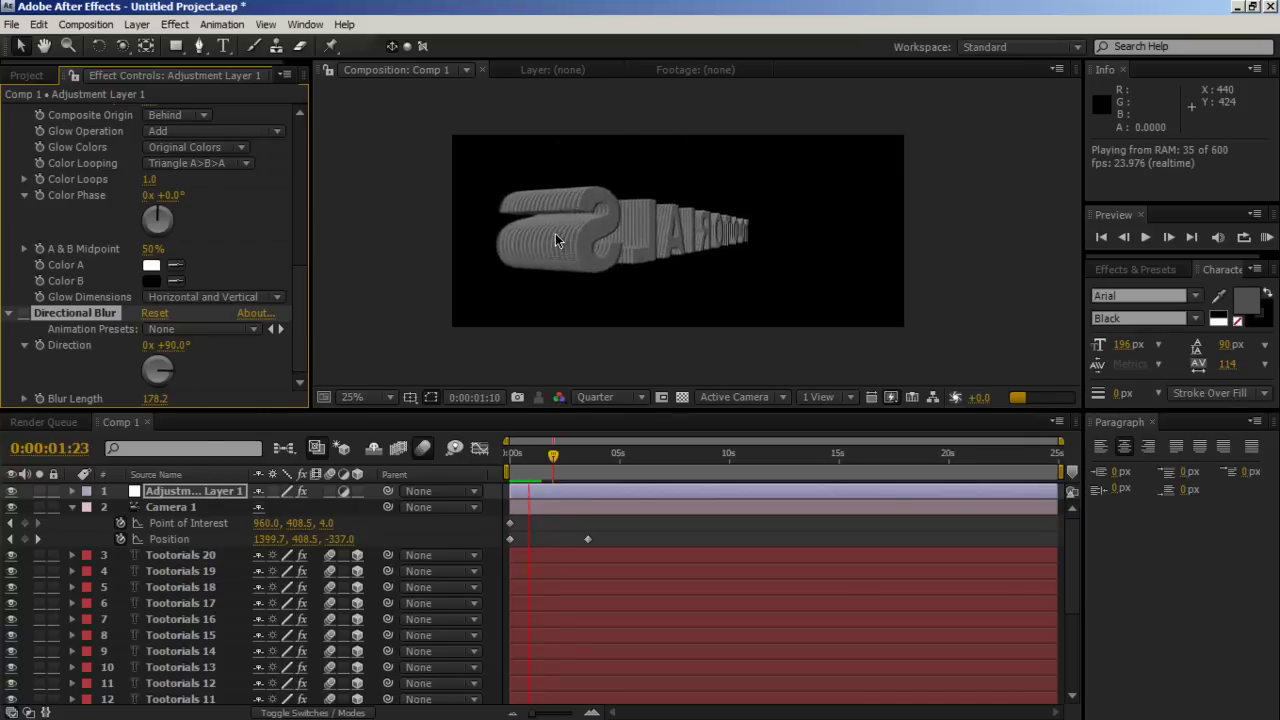
Stop playback at 0:00:04:10, re-enable Hue/Saturation, and set the preview to Full resolution
{"action": "left_click", "coordinate": [540, 458]}
{"action": "left_click_drag", "start_coordinate": [540, 458], "coordinate": [607, 462]}
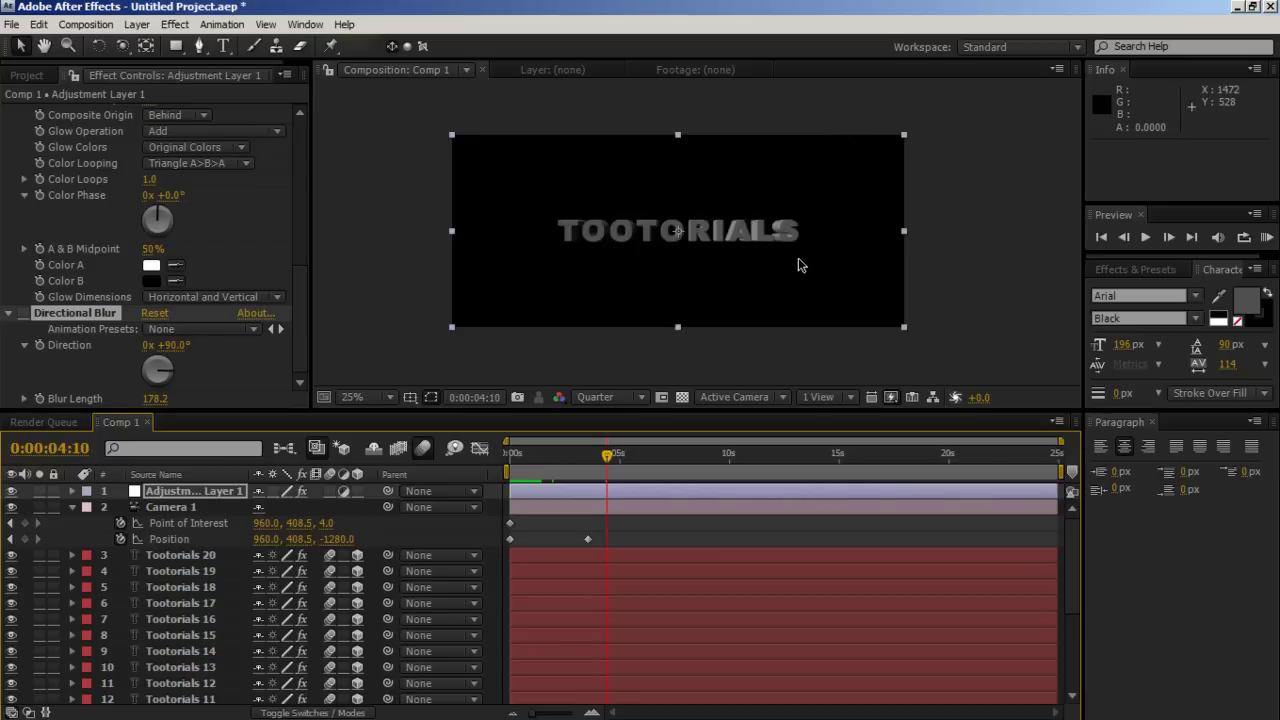
{"action": "scroll", "coordinate": [24, 240], "scroll_direction": "up", "scroll_amount": 4}
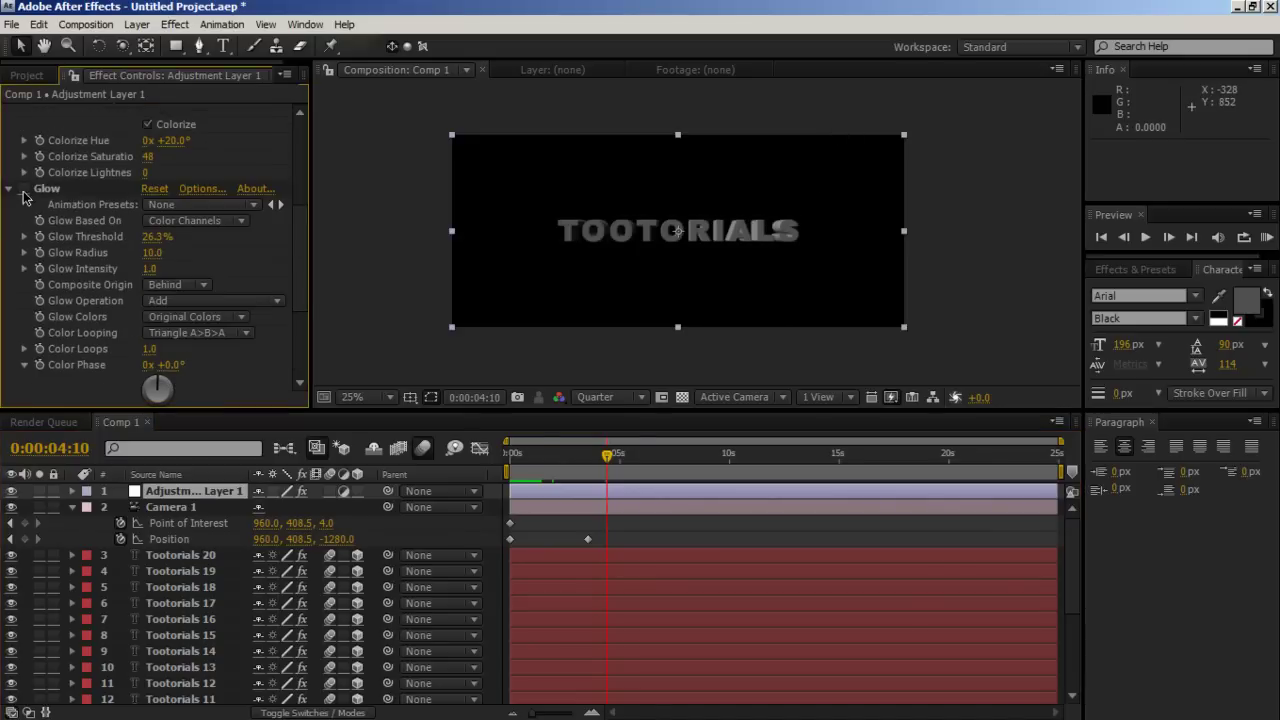
{"action": "scroll", "coordinate": [28, 176], "scroll_direction": "up", "scroll_amount": 4}
{"action": "left_click", "coordinate": [24, 112]}
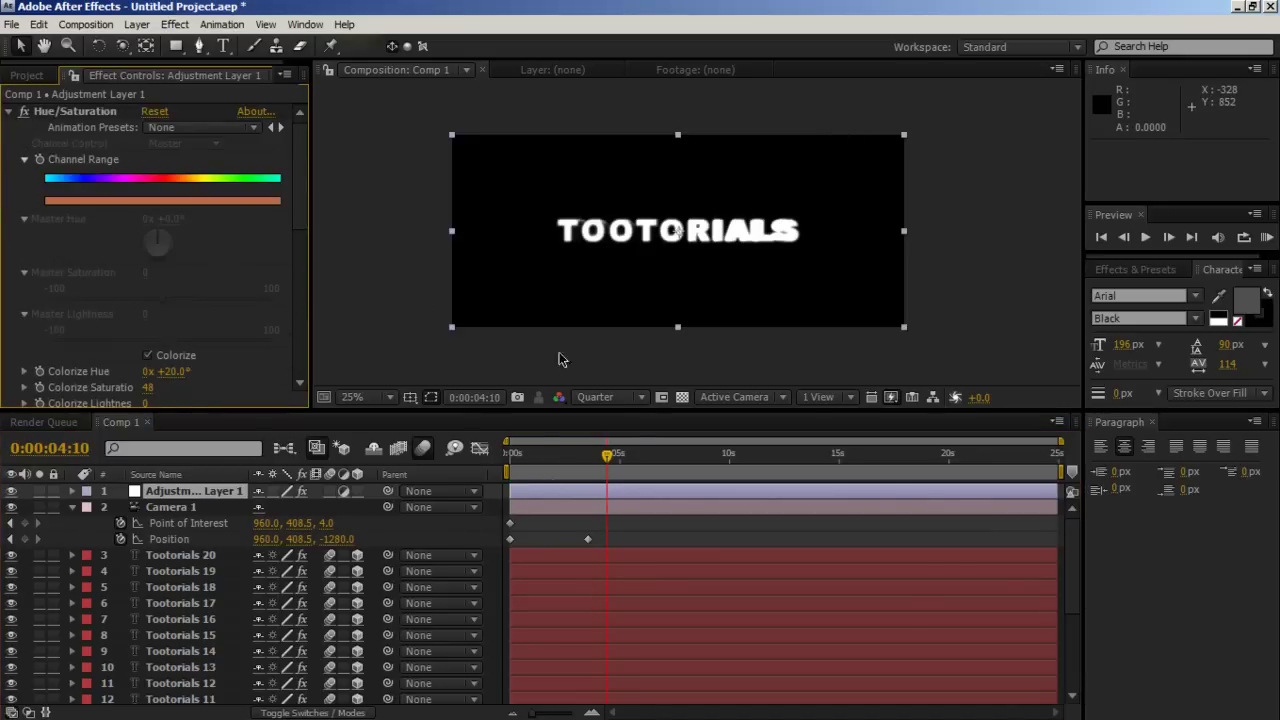
{"action": "key", "text": "period"}
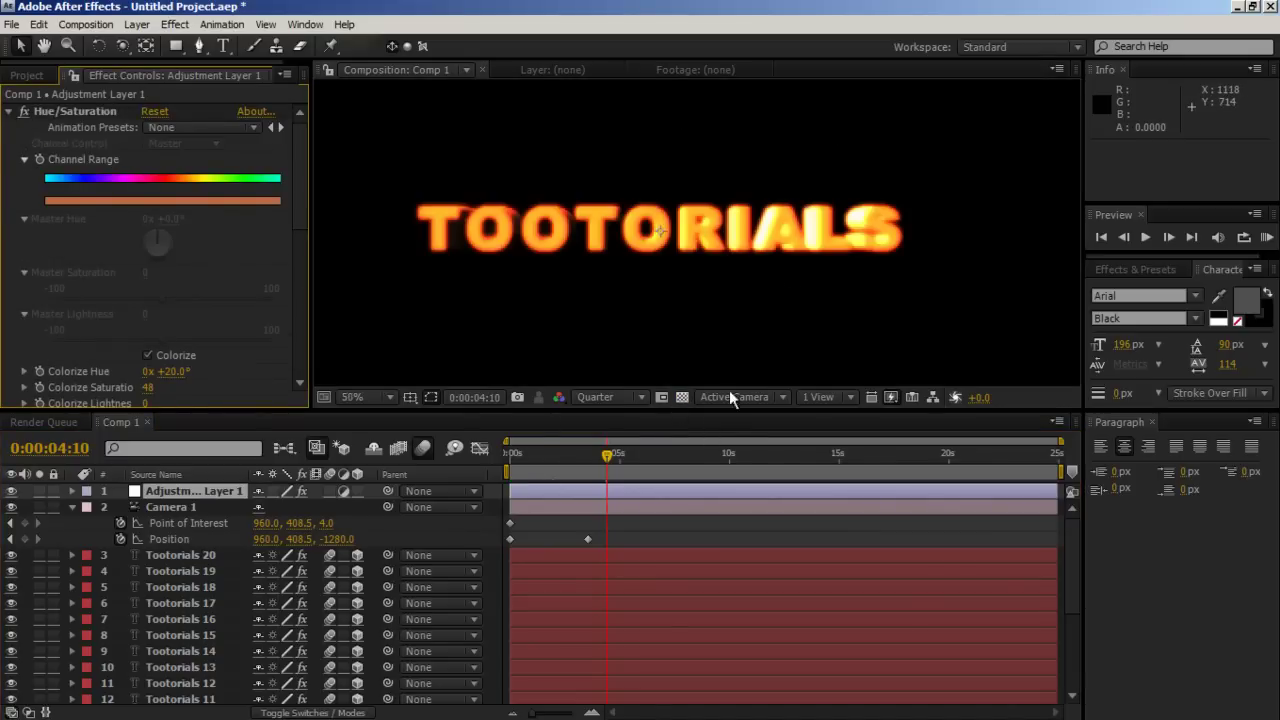
{"action": "left_click", "coordinate": [620, 396]}
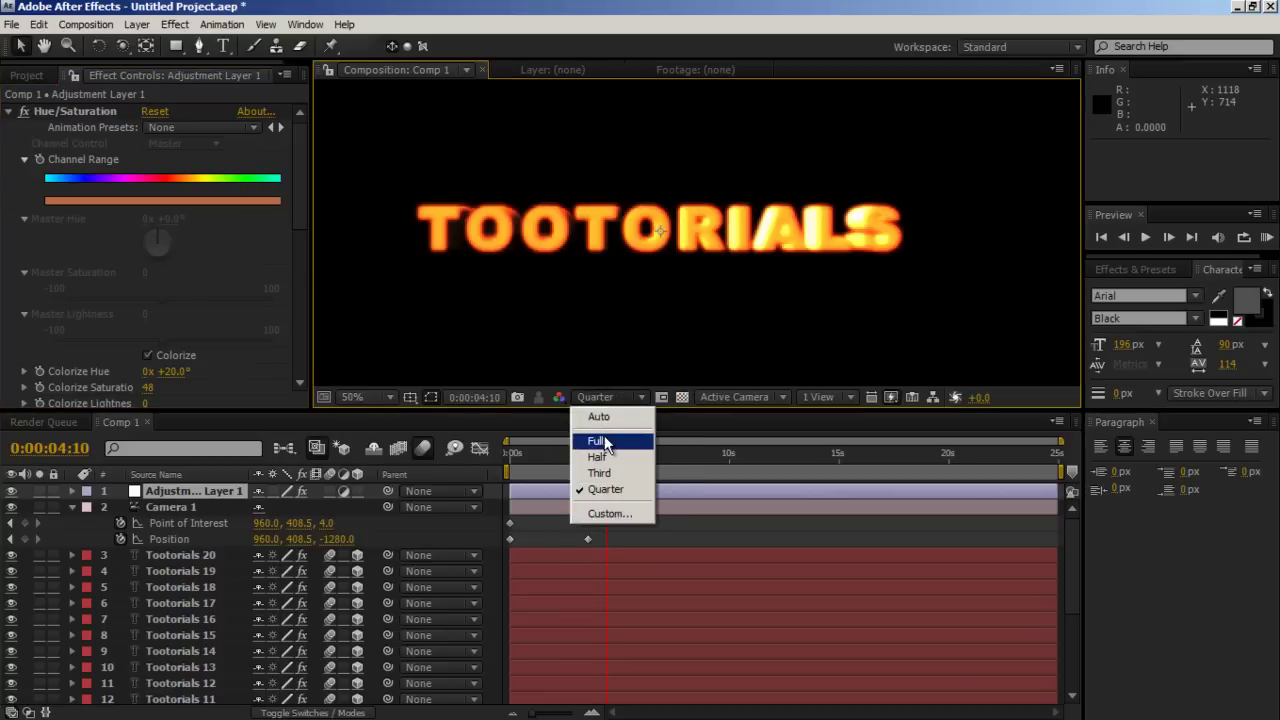
{"action": "left_click", "coordinate": [604, 436]}
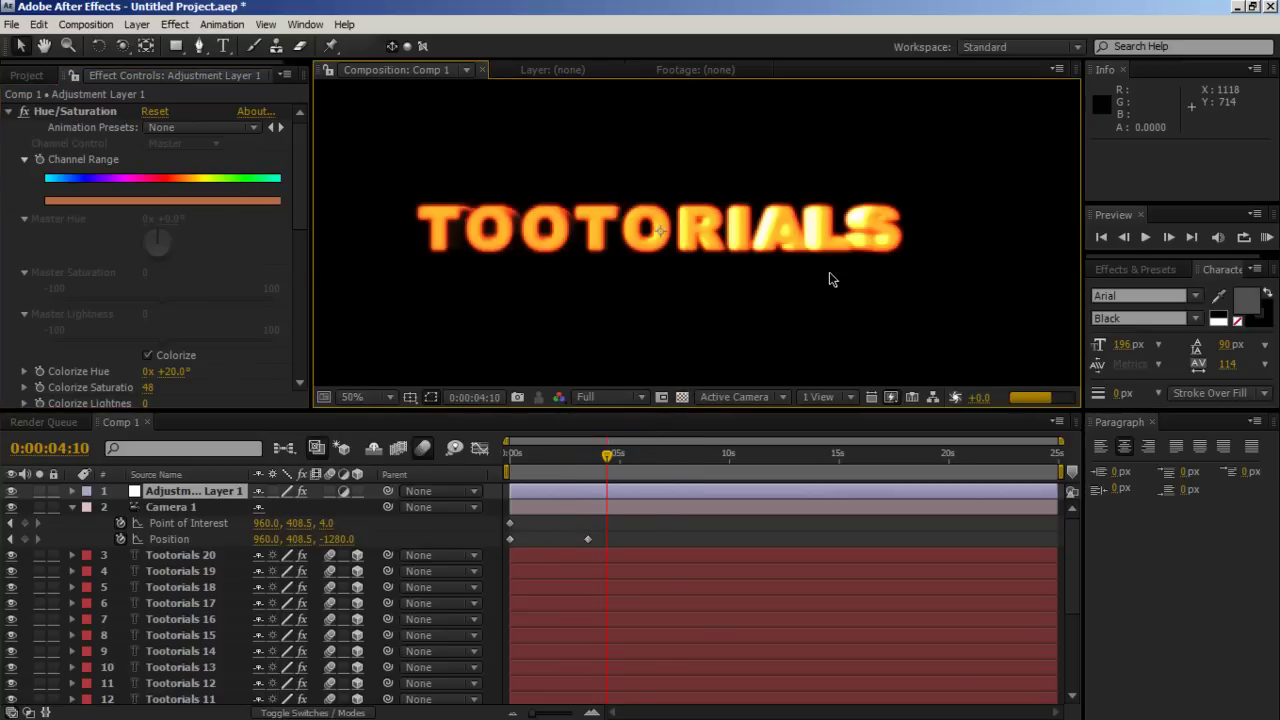